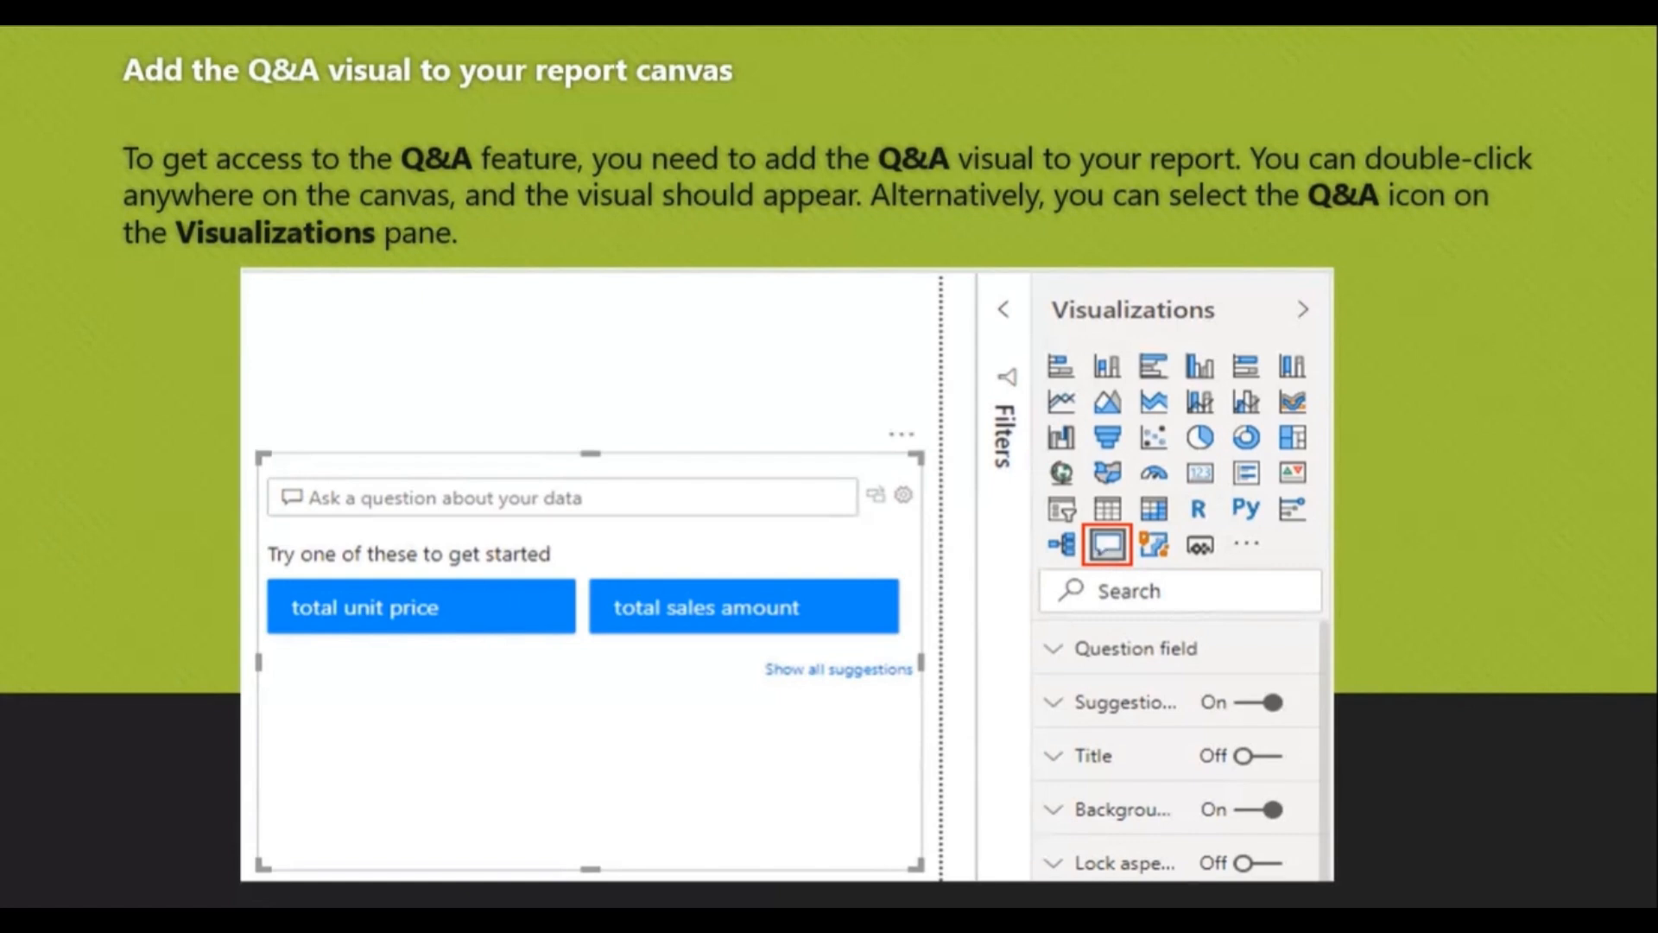
- Leave the slide show for the Sales Analysis report, add a new page and insert a Q&A visual on it
key("Escape")
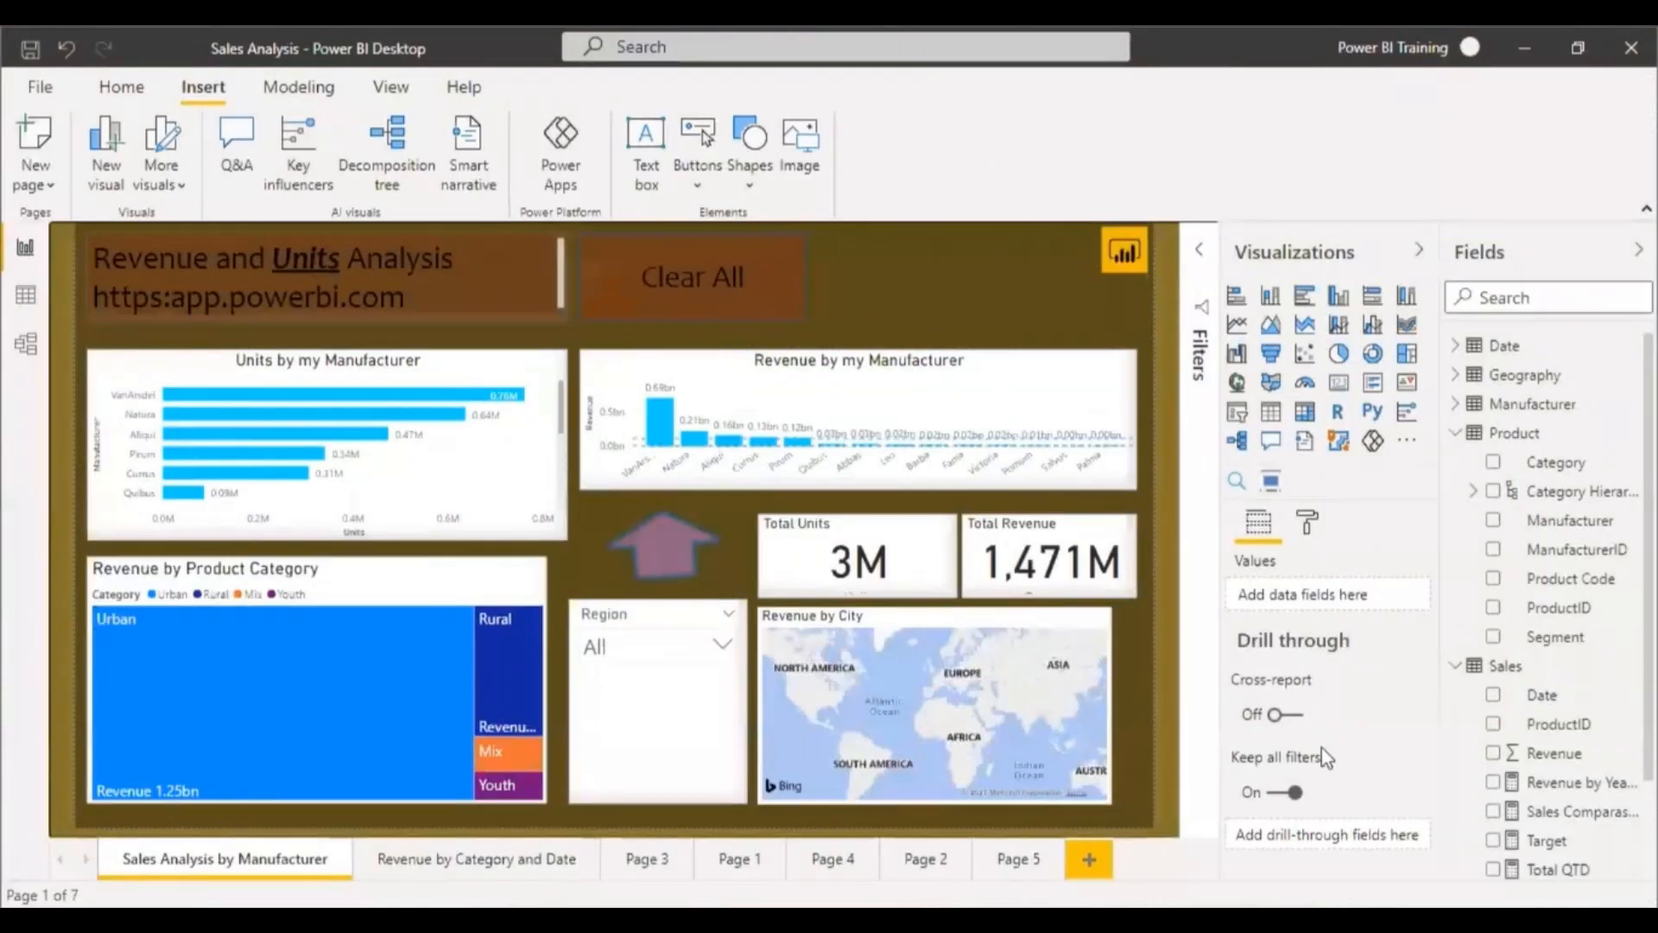
left_click(122, 87)
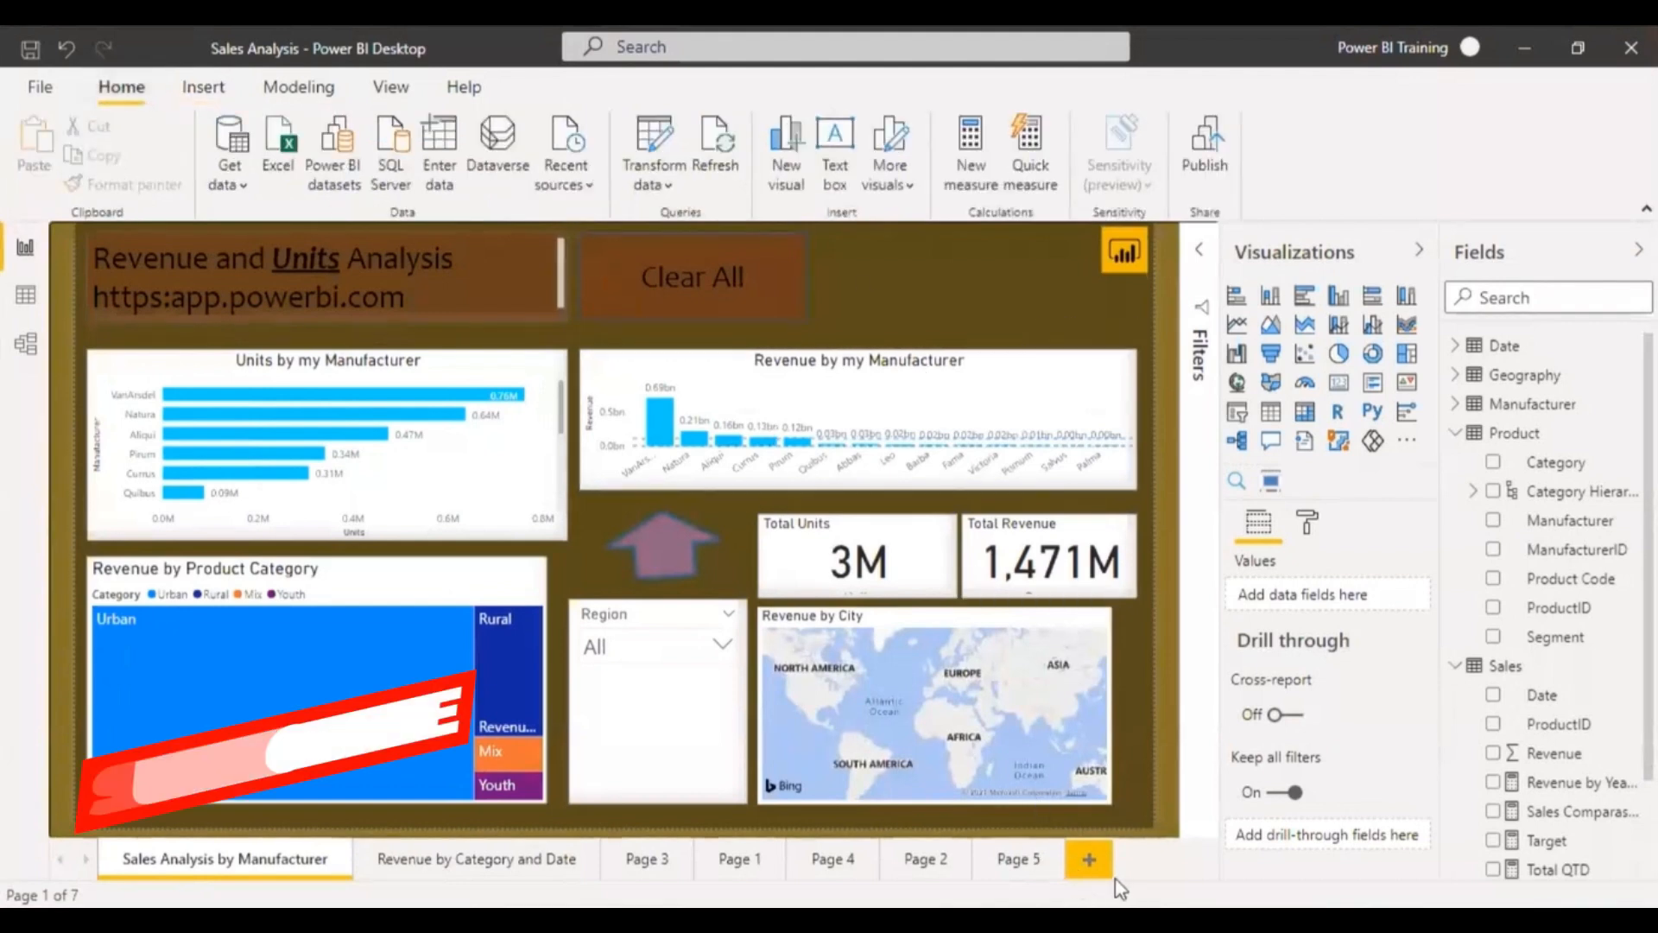
left_click(1089, 859)
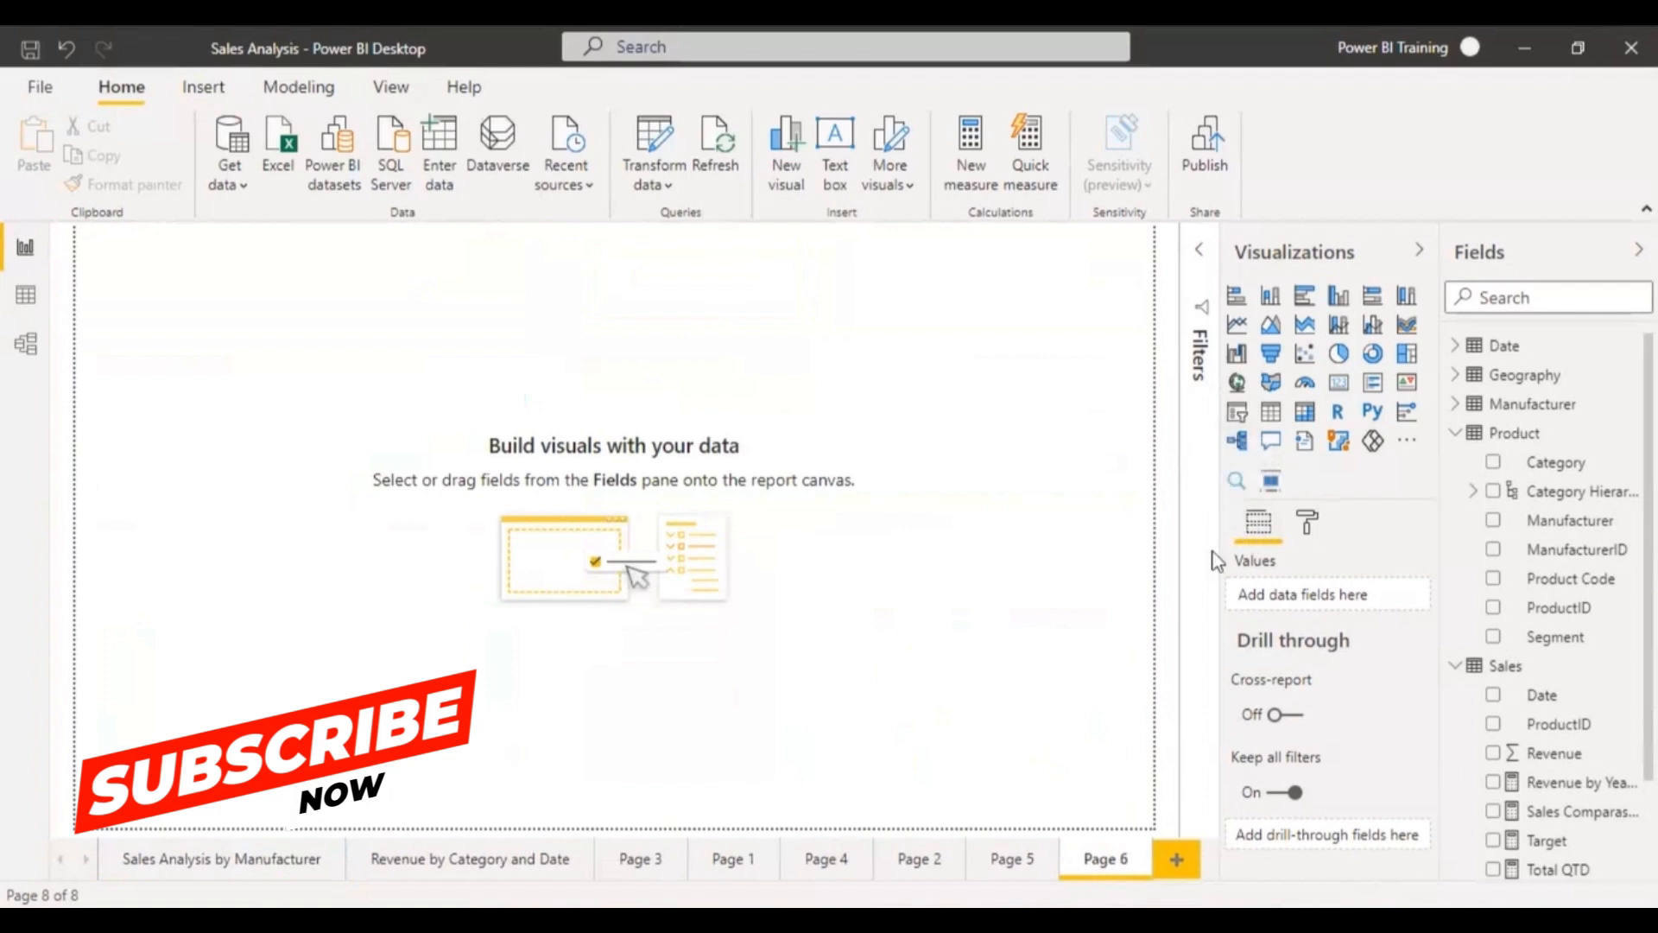
left_click(1270, 445)
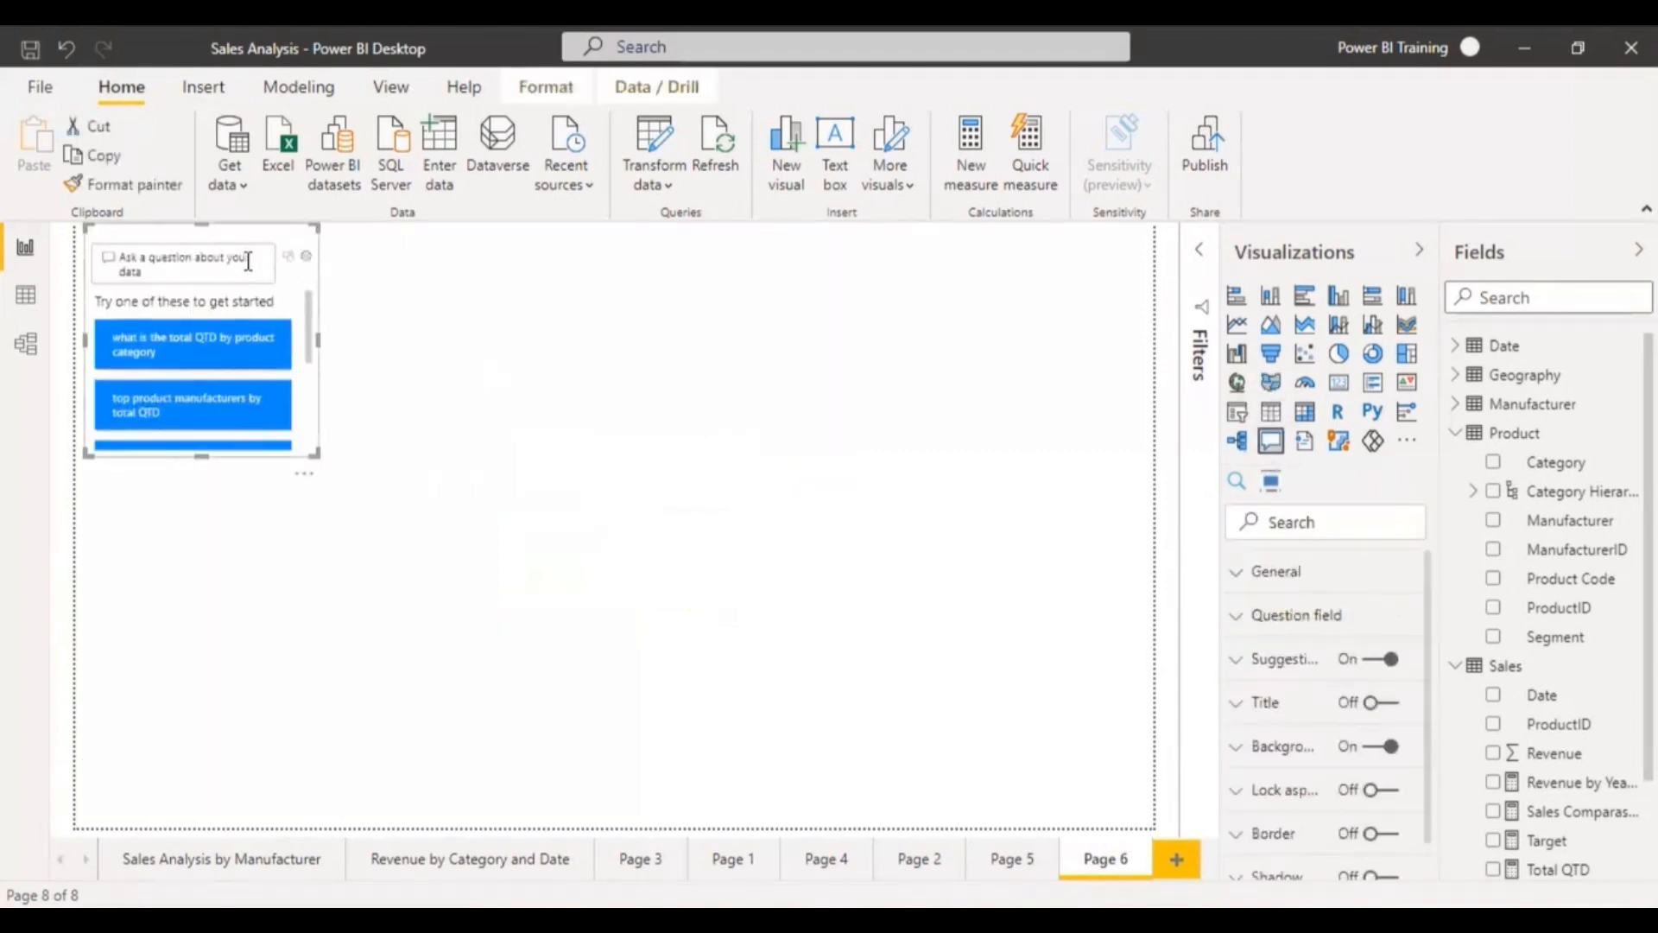
- Move the Q&A visual toward the middle of the page and enlarge it to cover most of the canvas
left_click_drag(267, 251, 500, 341)
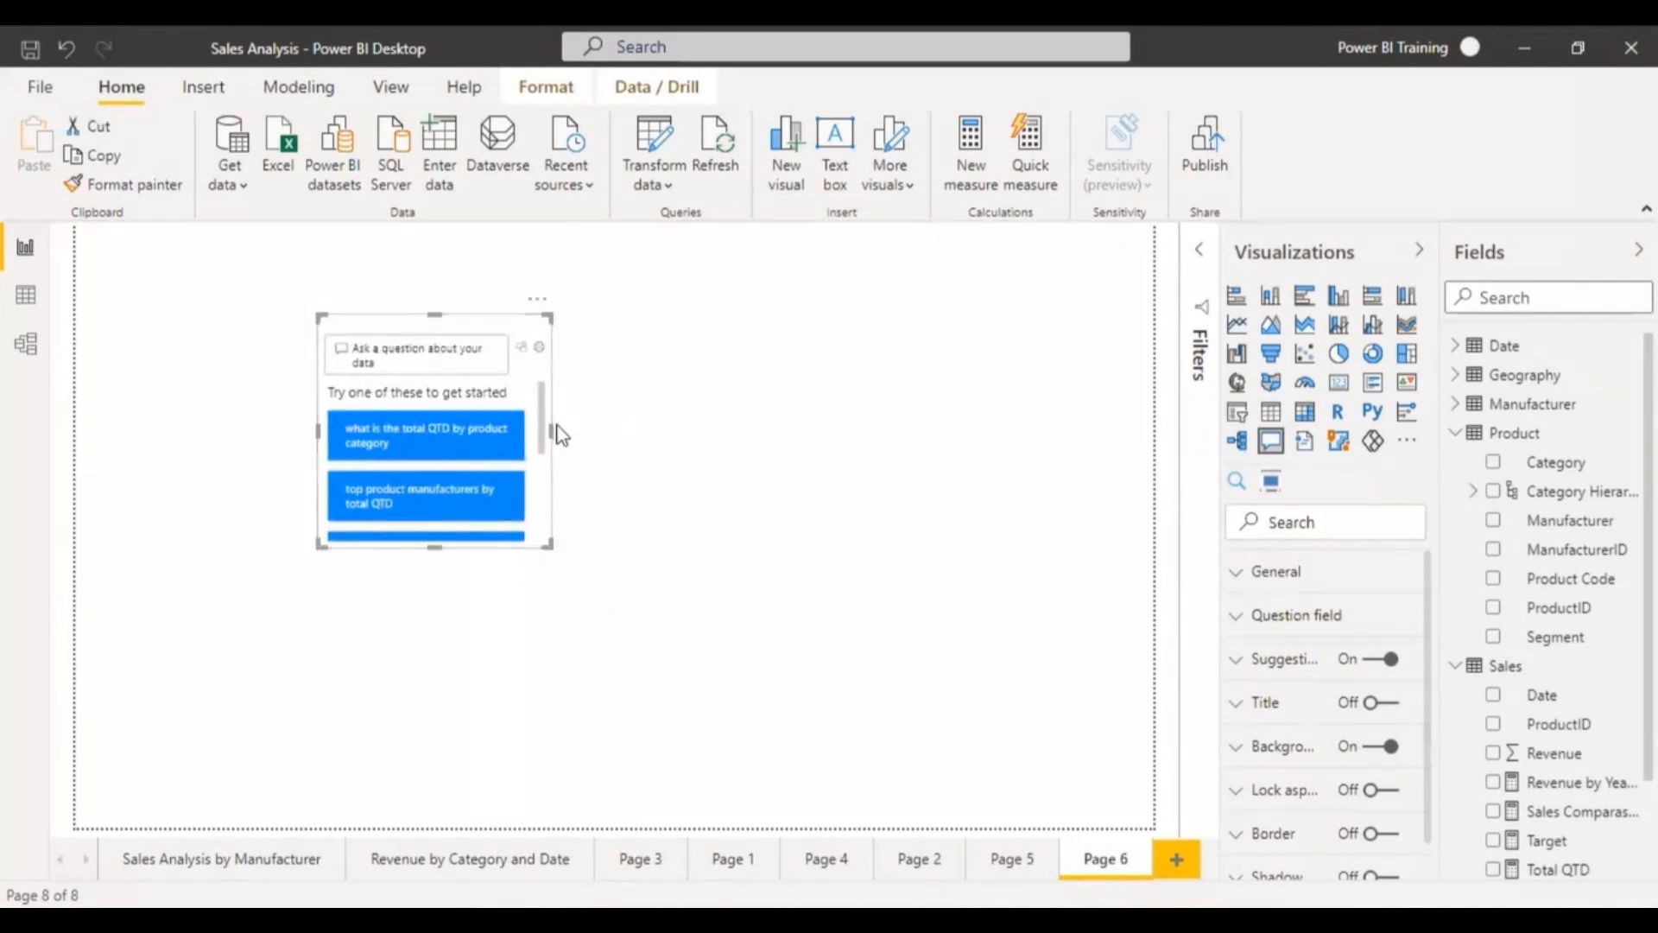
left_click_drag(550, 431, 1037, 481)
left_click_drag(678, 547, 695, 748)
left_click_drag(613, 325, 559, 307)
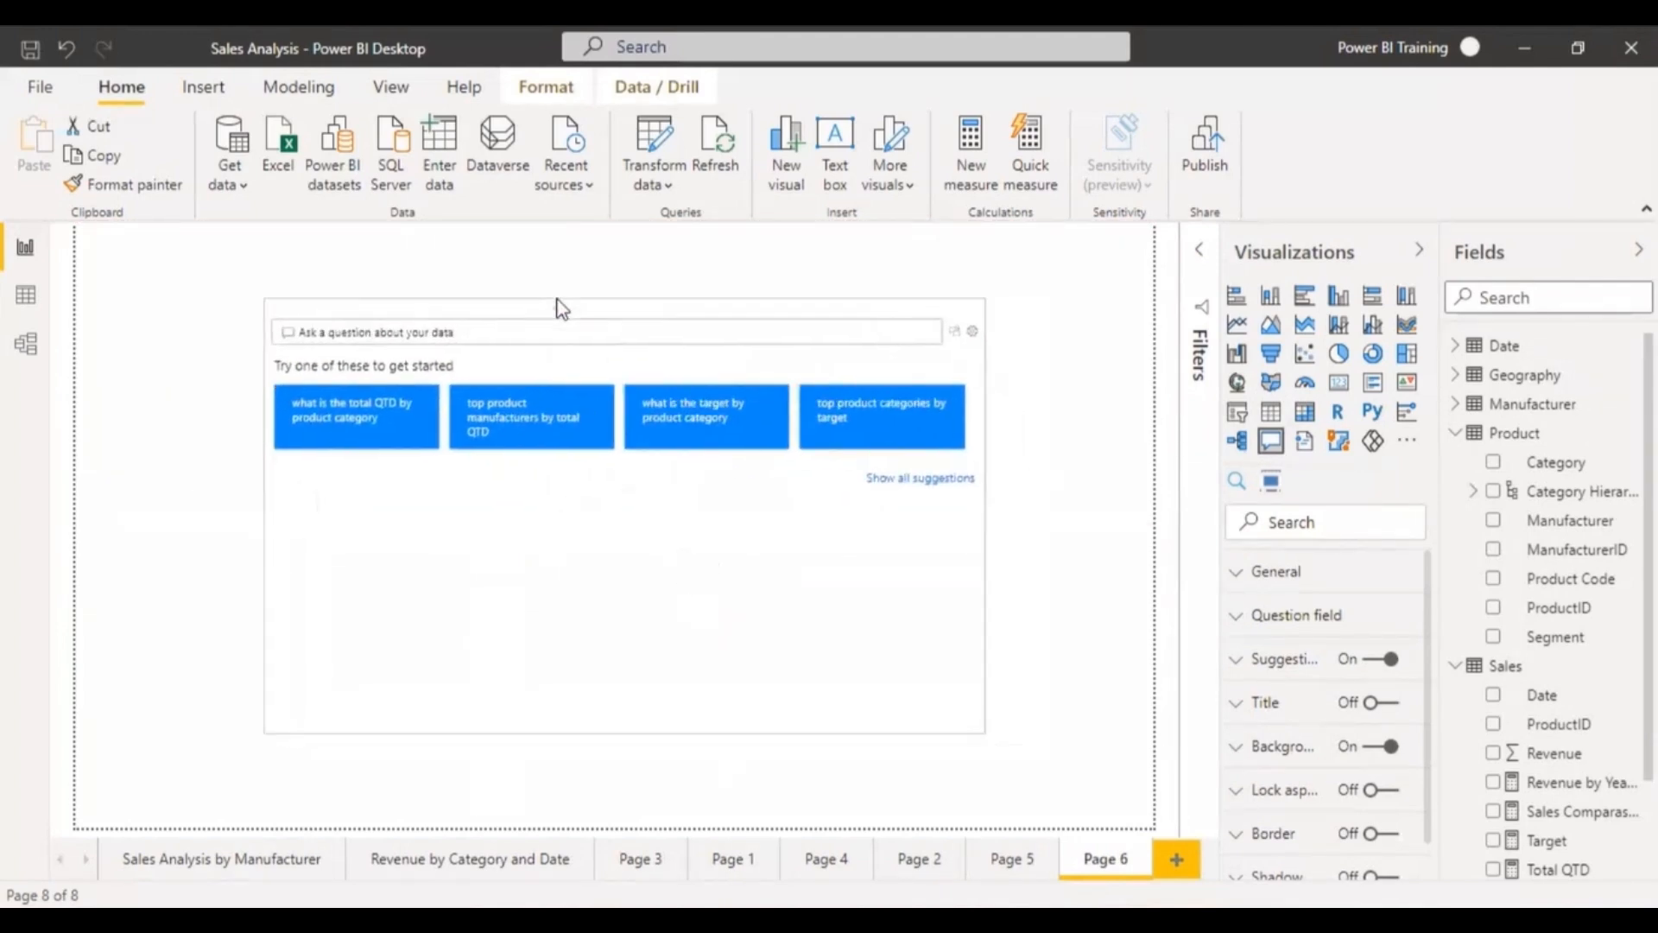
left_click(628, 292)
left_click(627, 313)
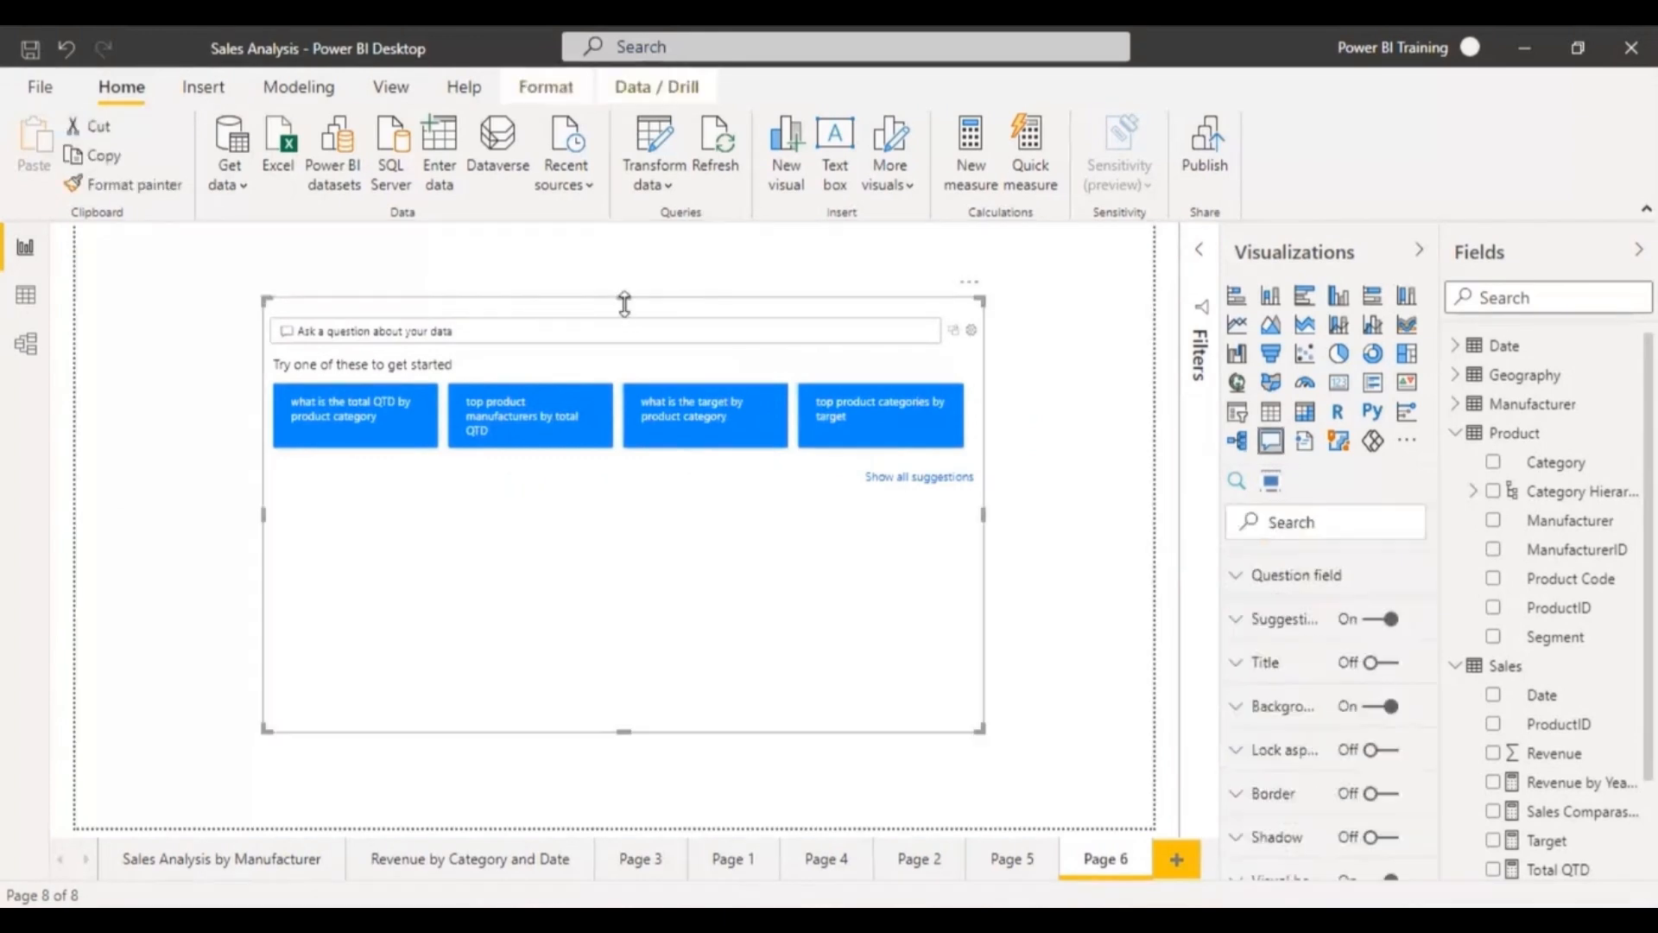
left_click_drag(627, 309, 631, 264)
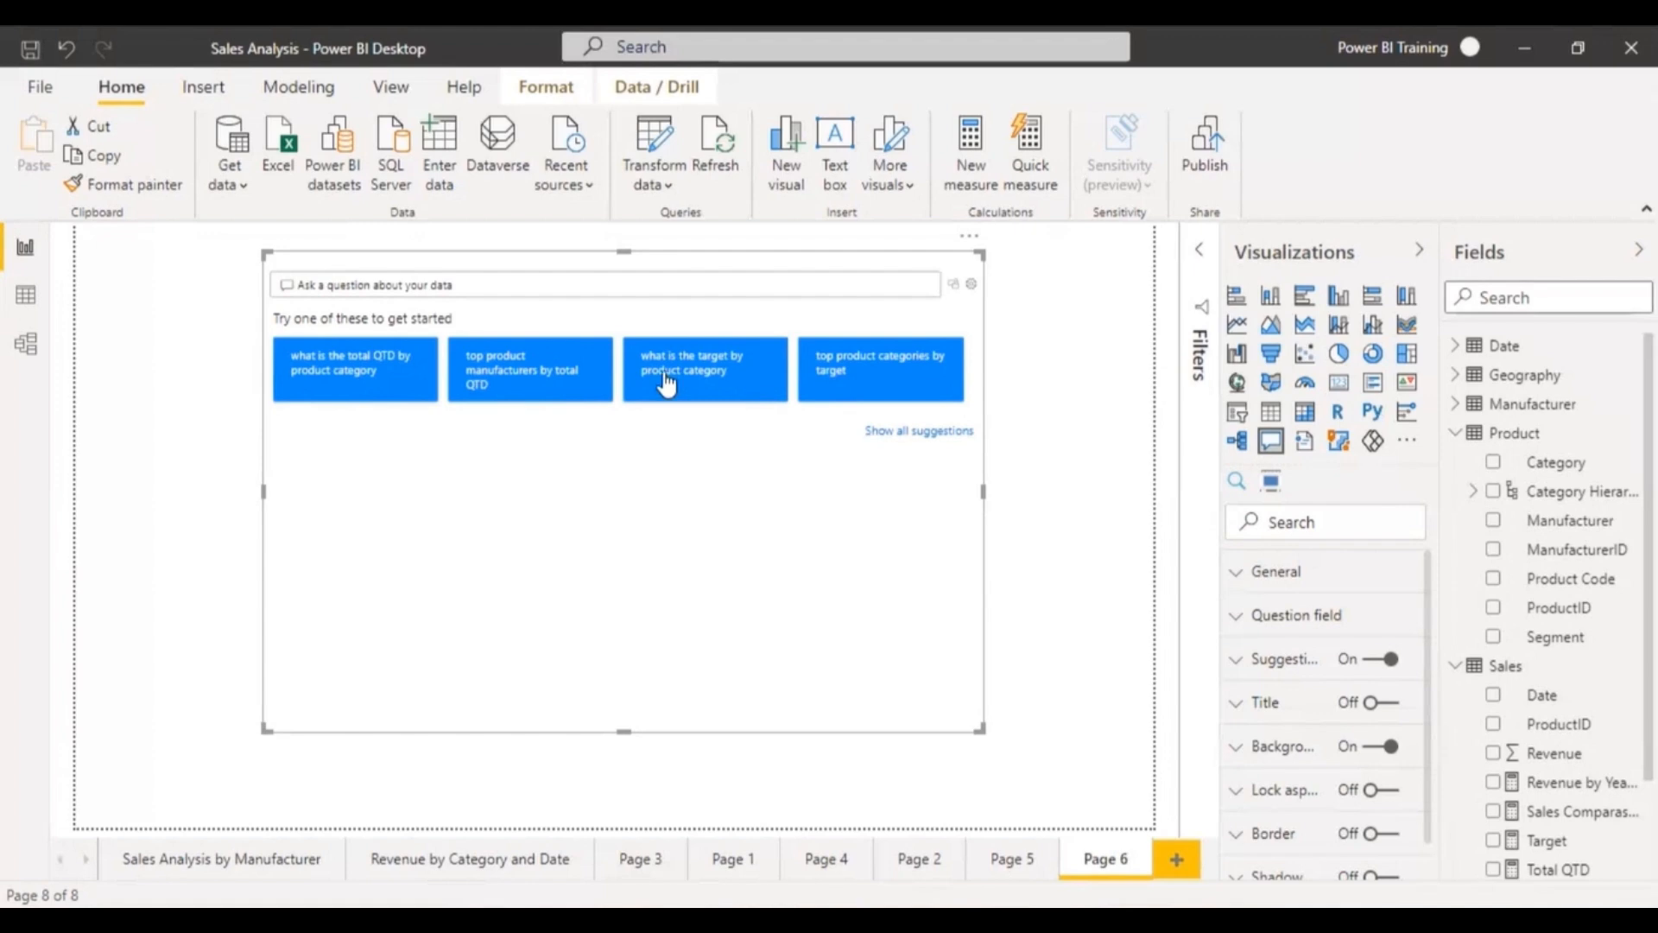
- Shorten the Q&A visual from its lower edge and shift it toward the left side of the page
left_click(620, 741)
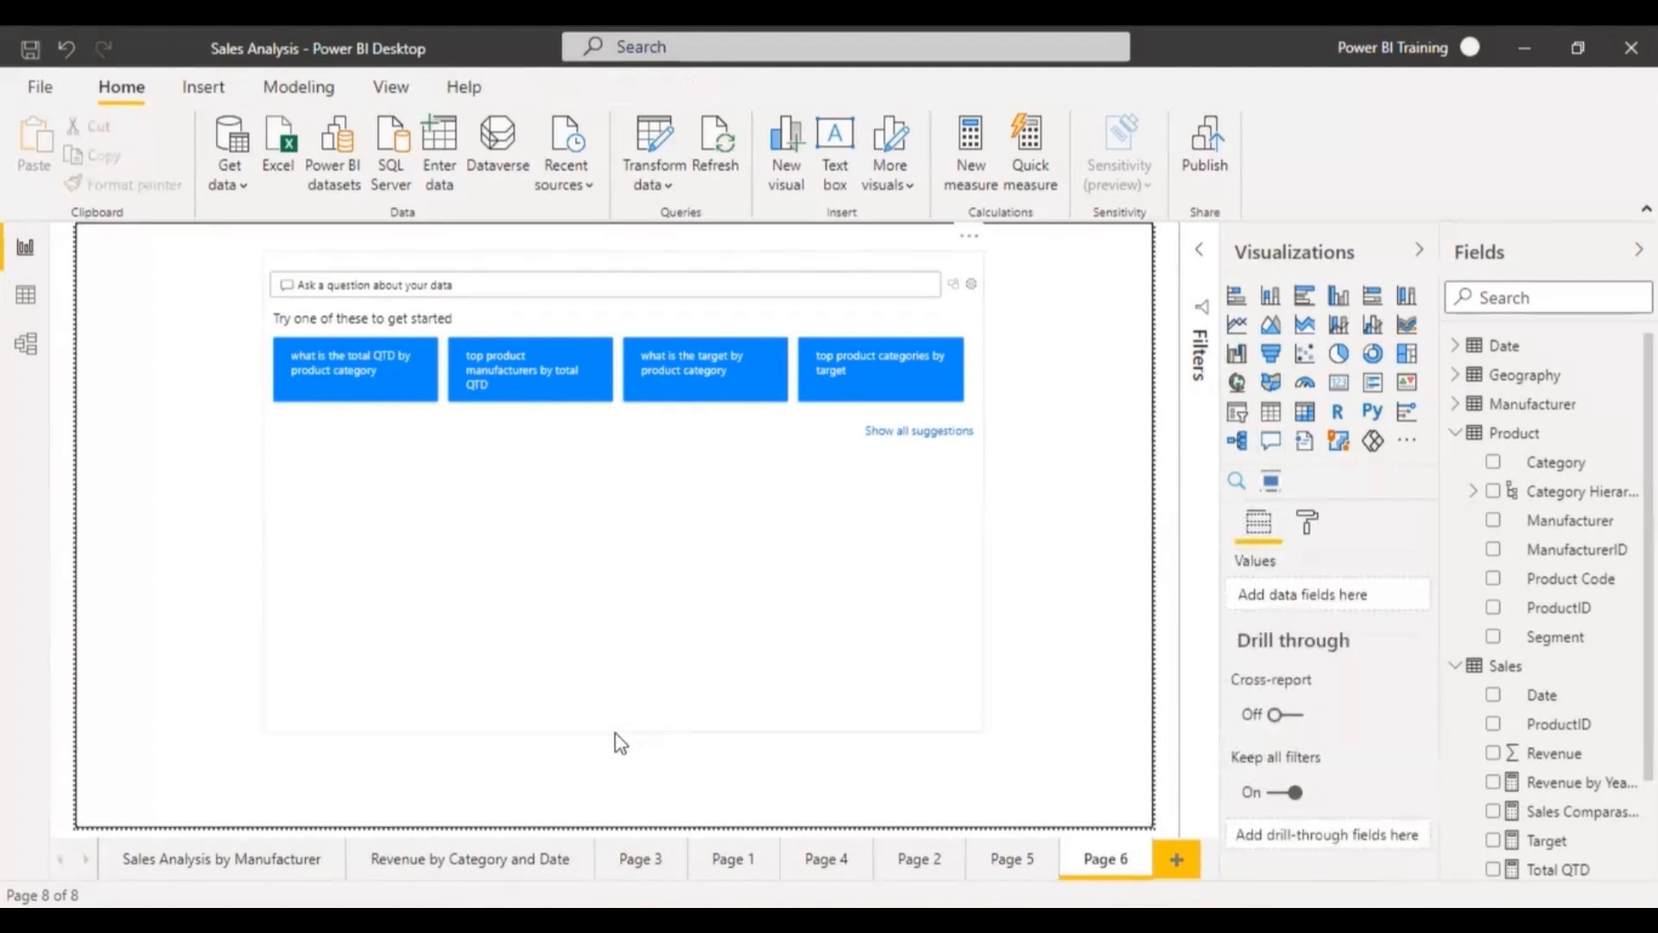
left_click(636, 485)
left_click_drag(625, 732, 622, 617)
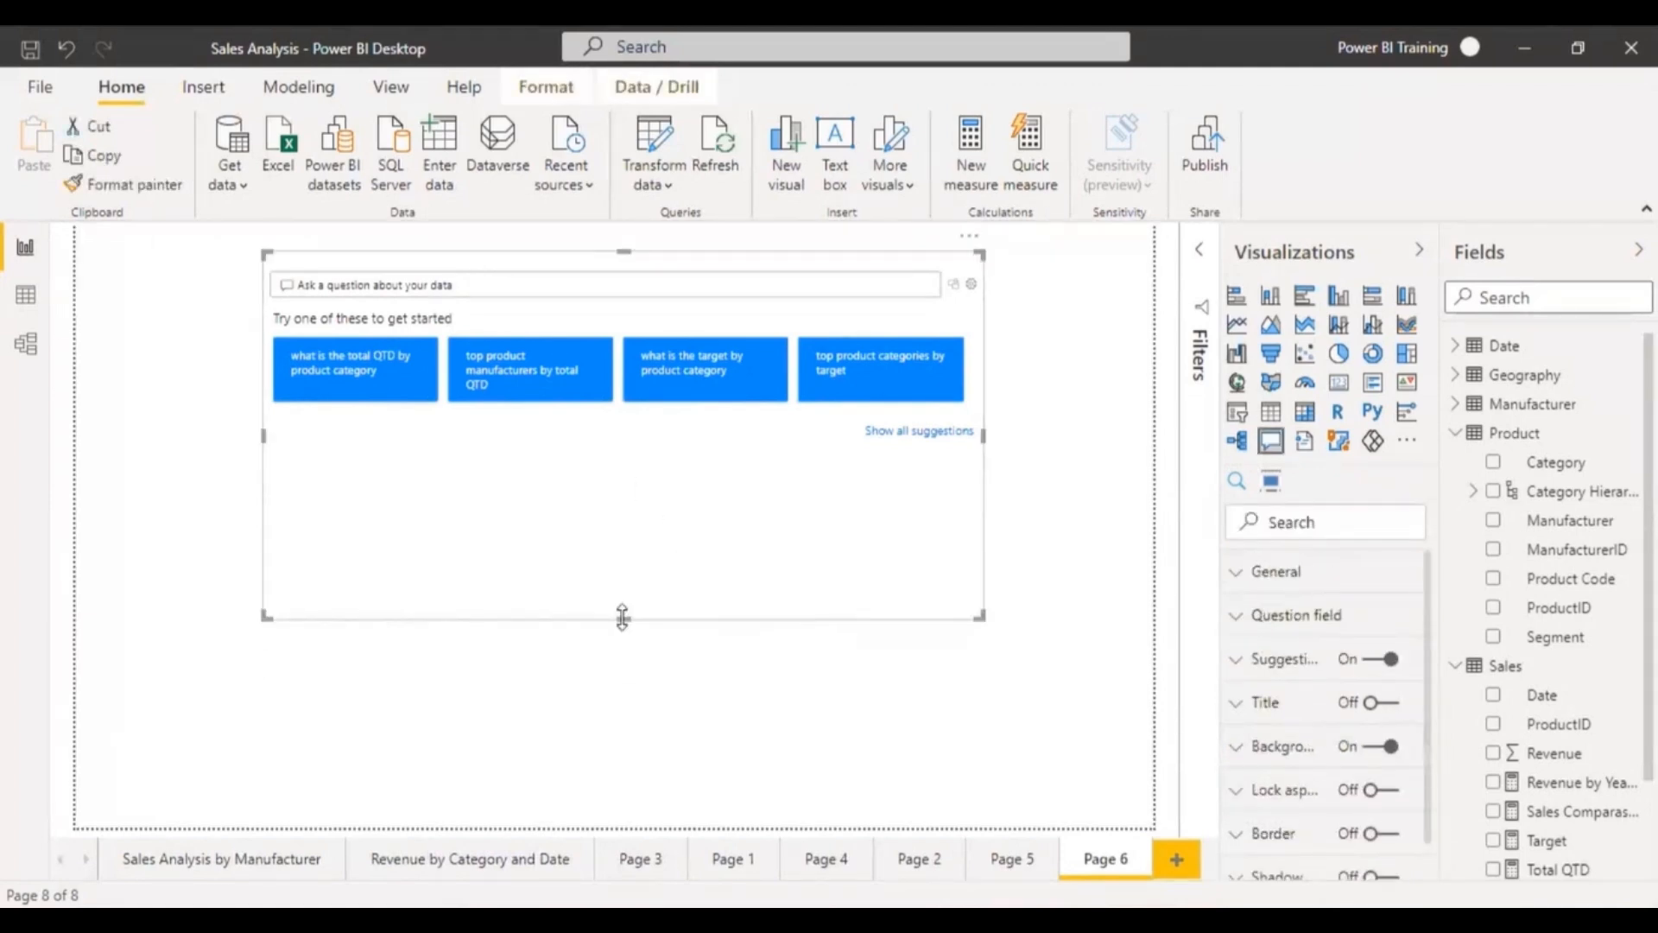
left_click_drag(485, 262, 375, 259)
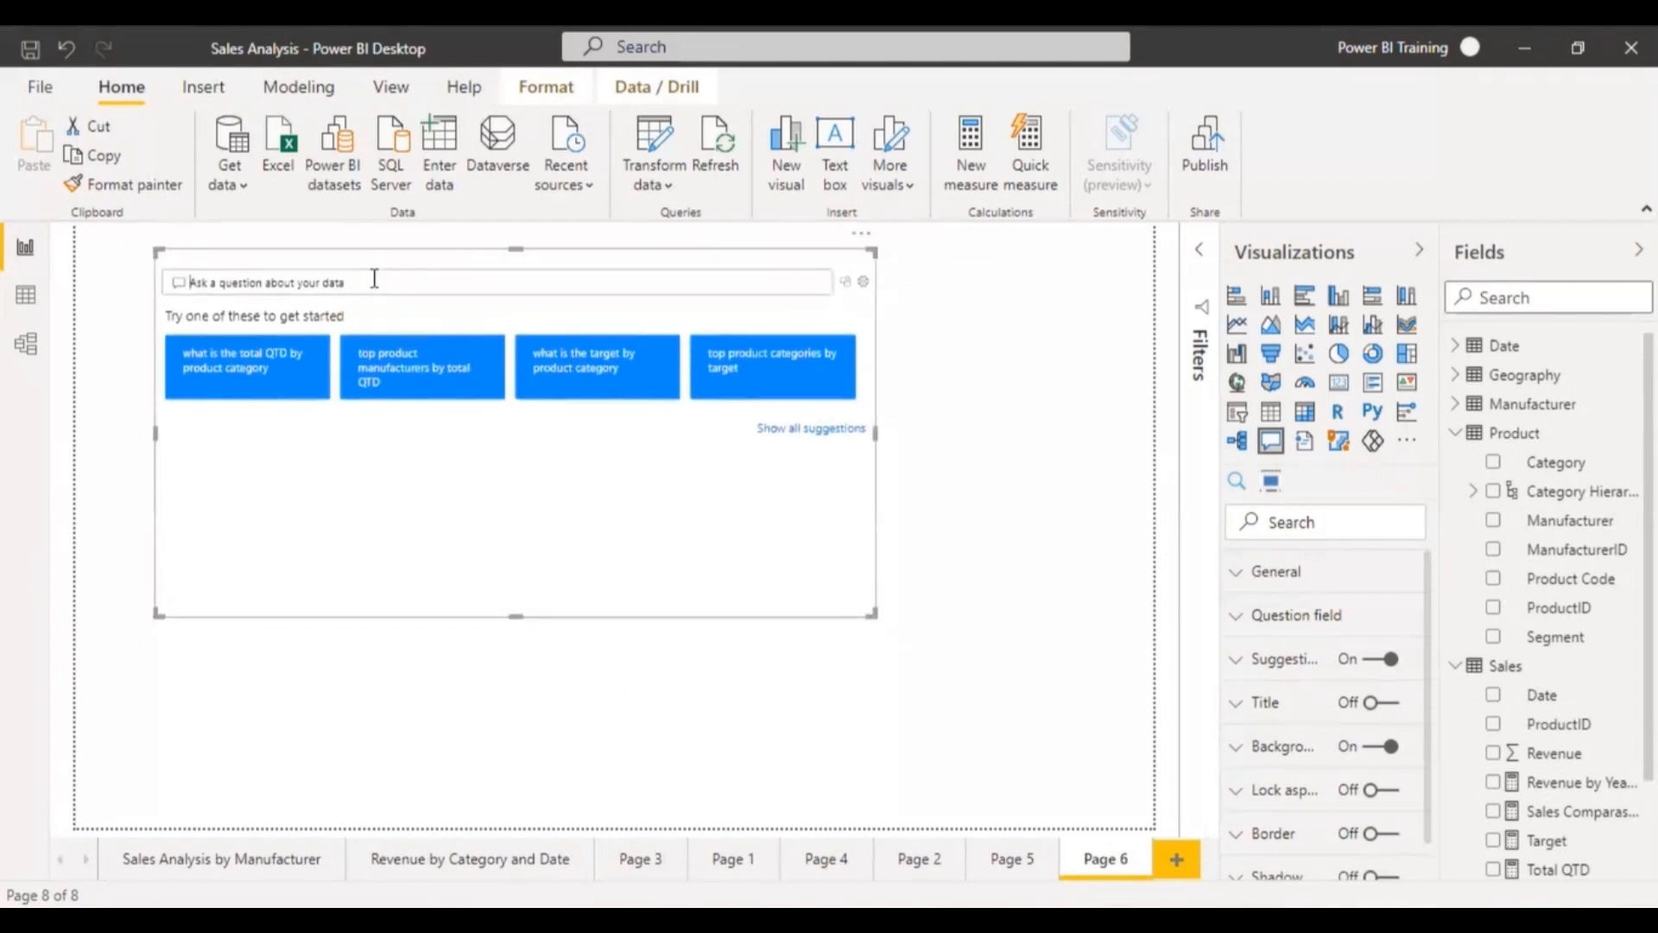
- Ask the Q&A visual for "Total Revenue"
left_click(370, 278)
type("T")
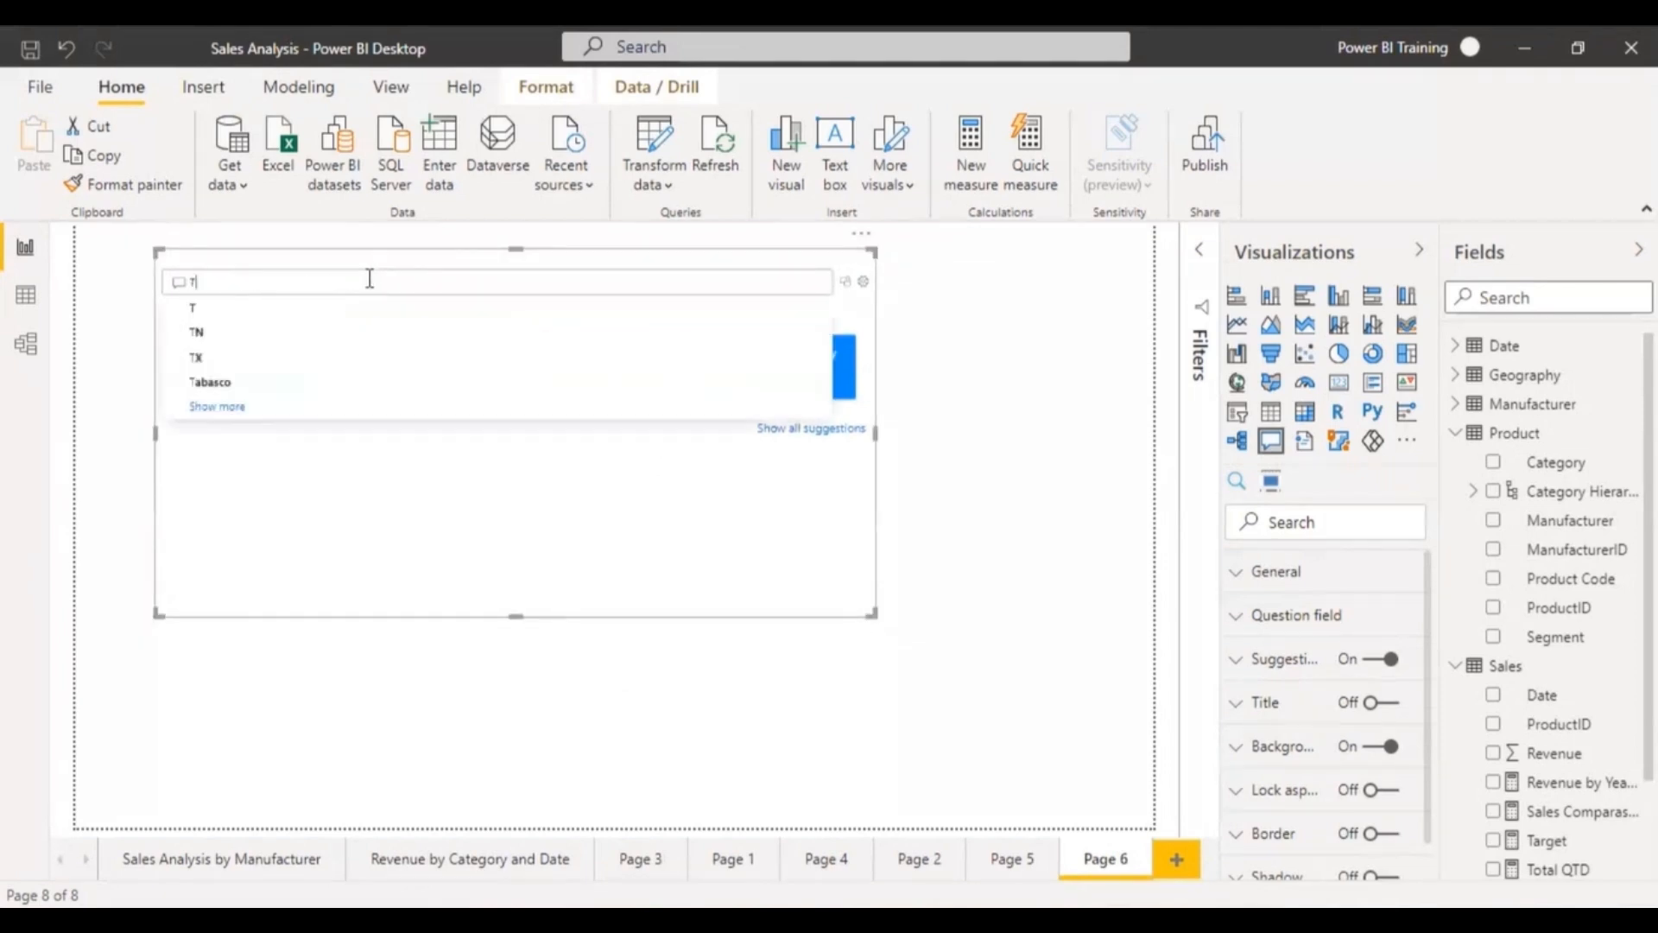
type("otal Revenue")
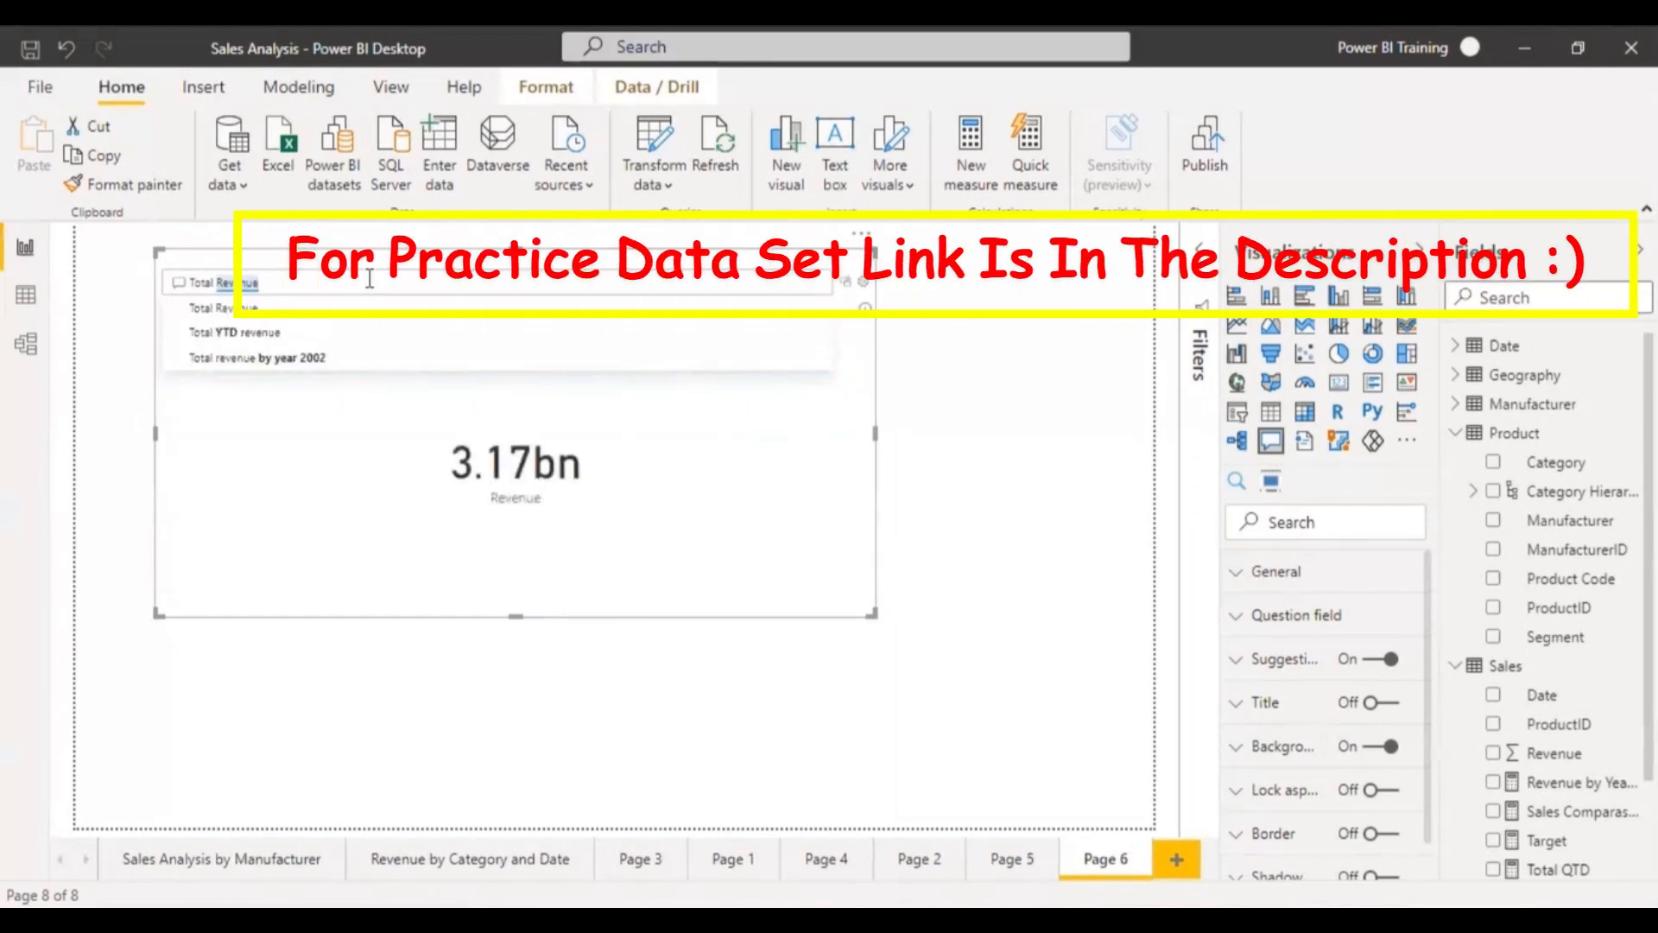
left_click(284, 309)
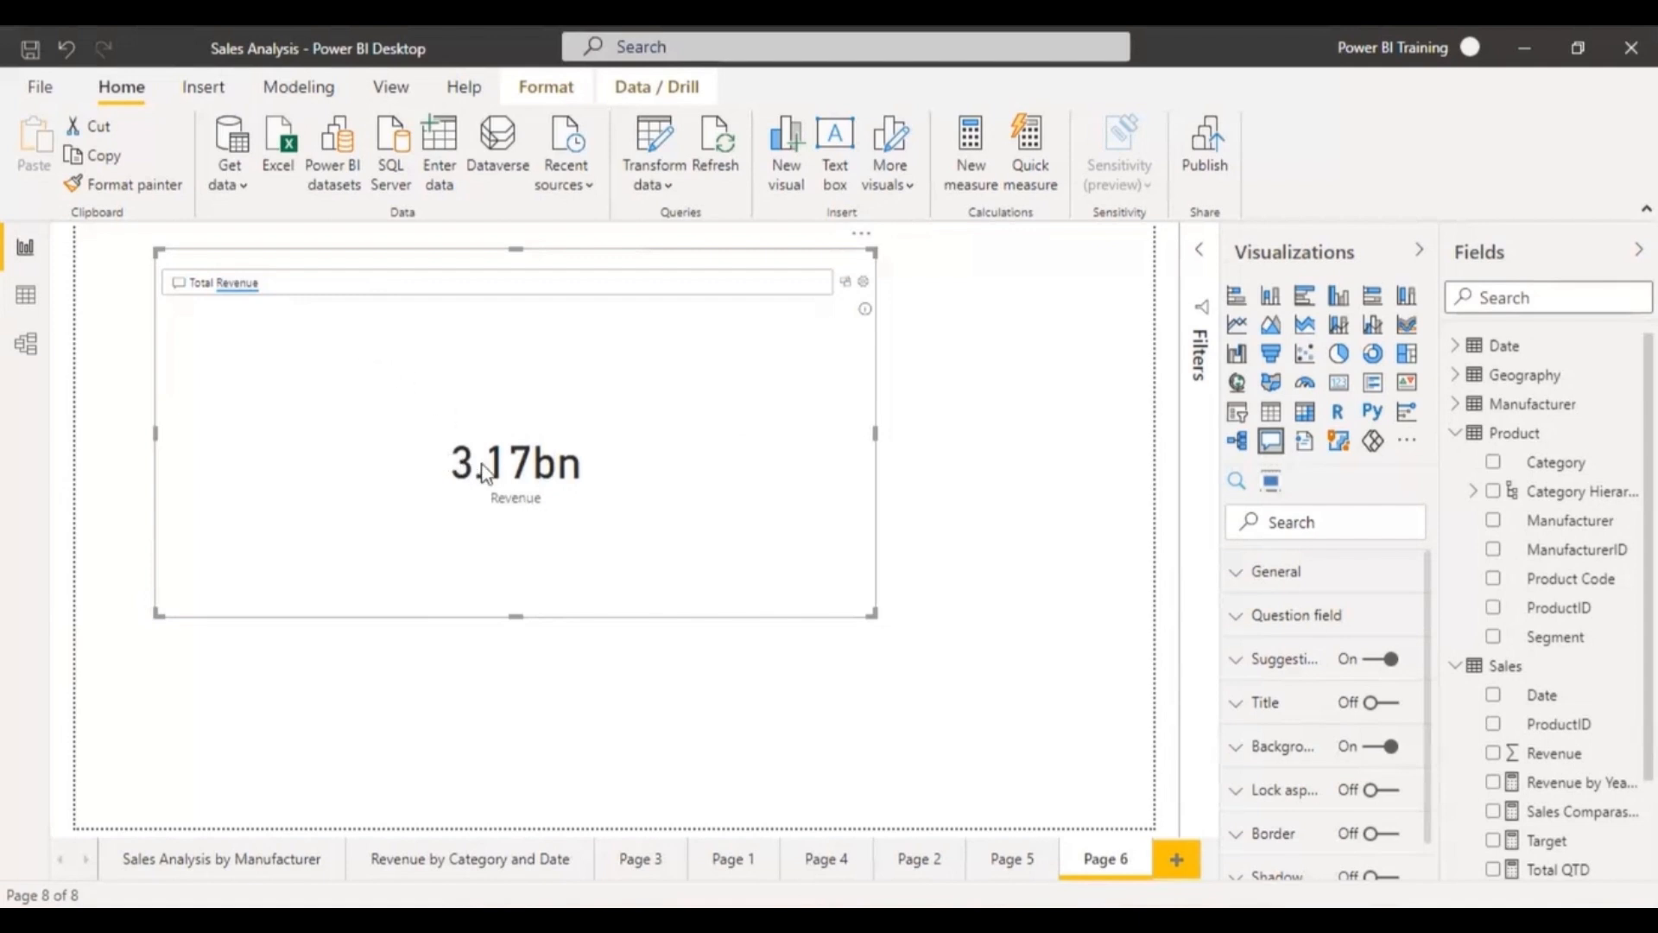
- Compare the Q&A revenue figure with the Total Revenue card on the Sales Analysis by Manufacturer page, returning to Page 6
mouse_move(480, 472)
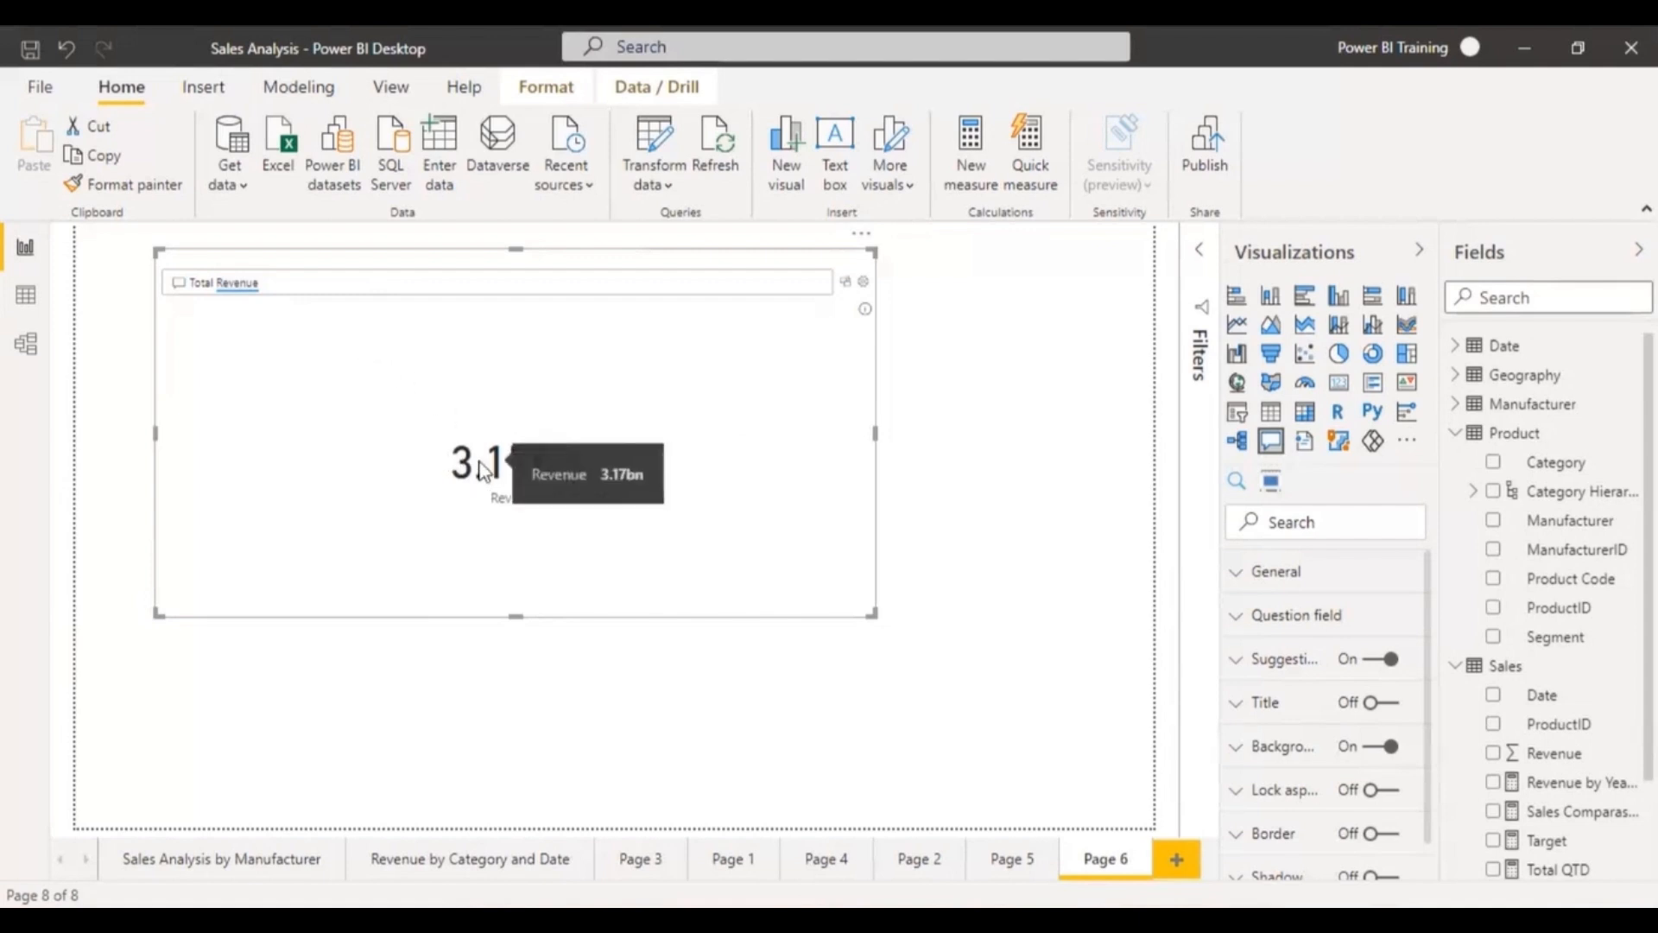
left_click(226, 863)
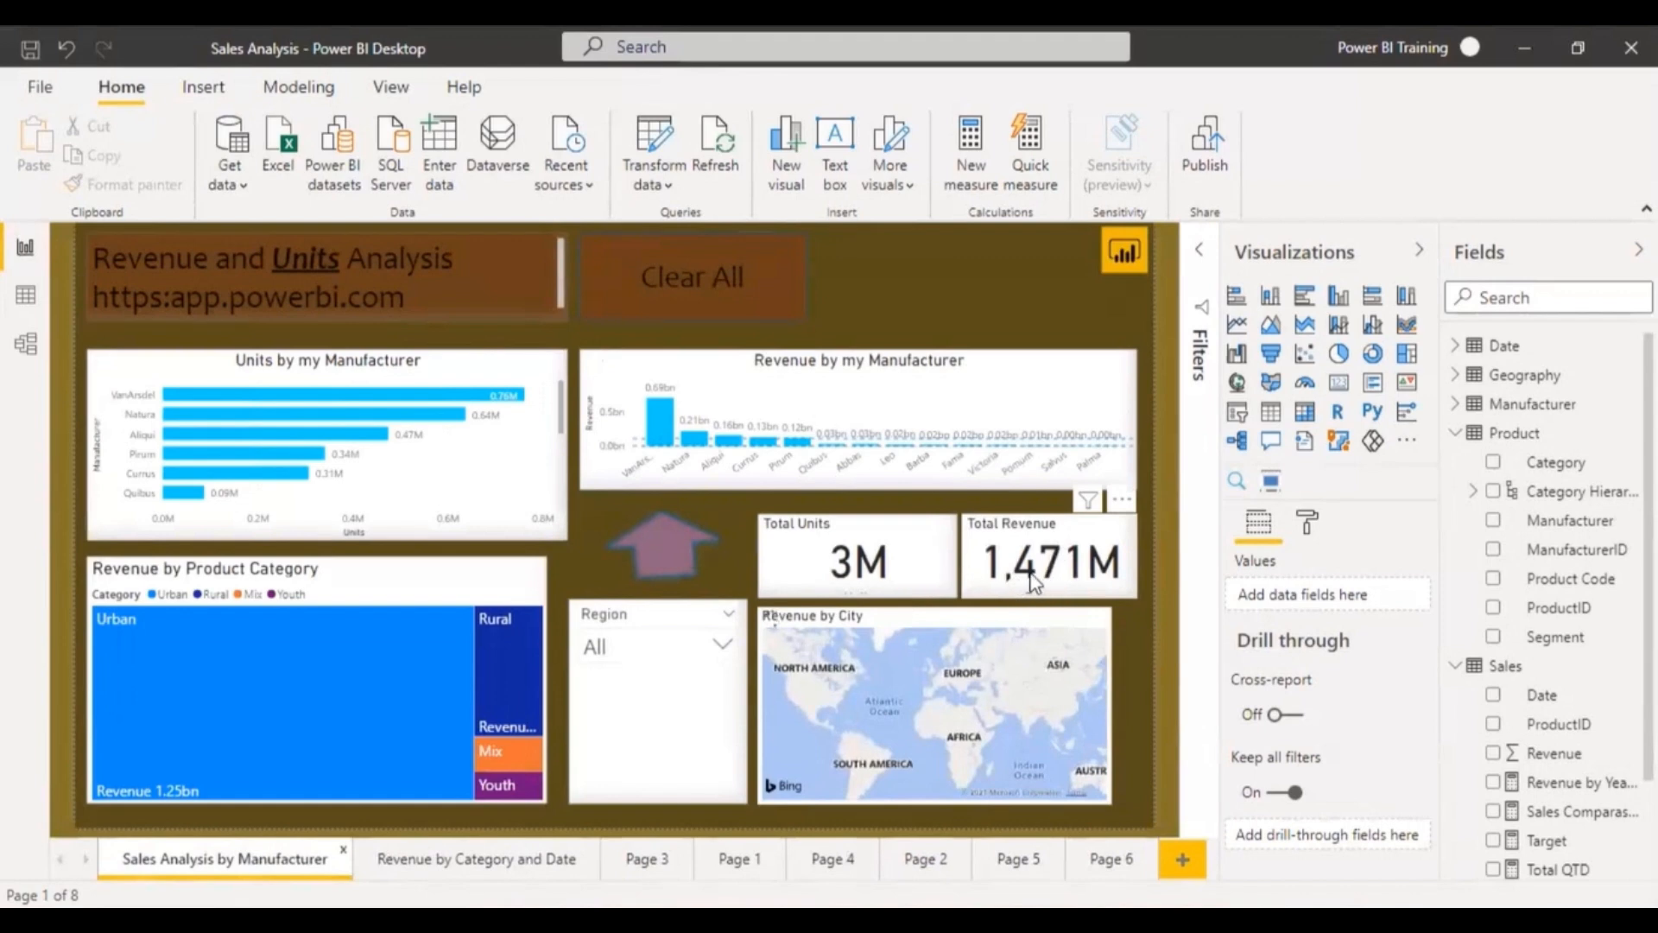
mouse_move(1041, 582)
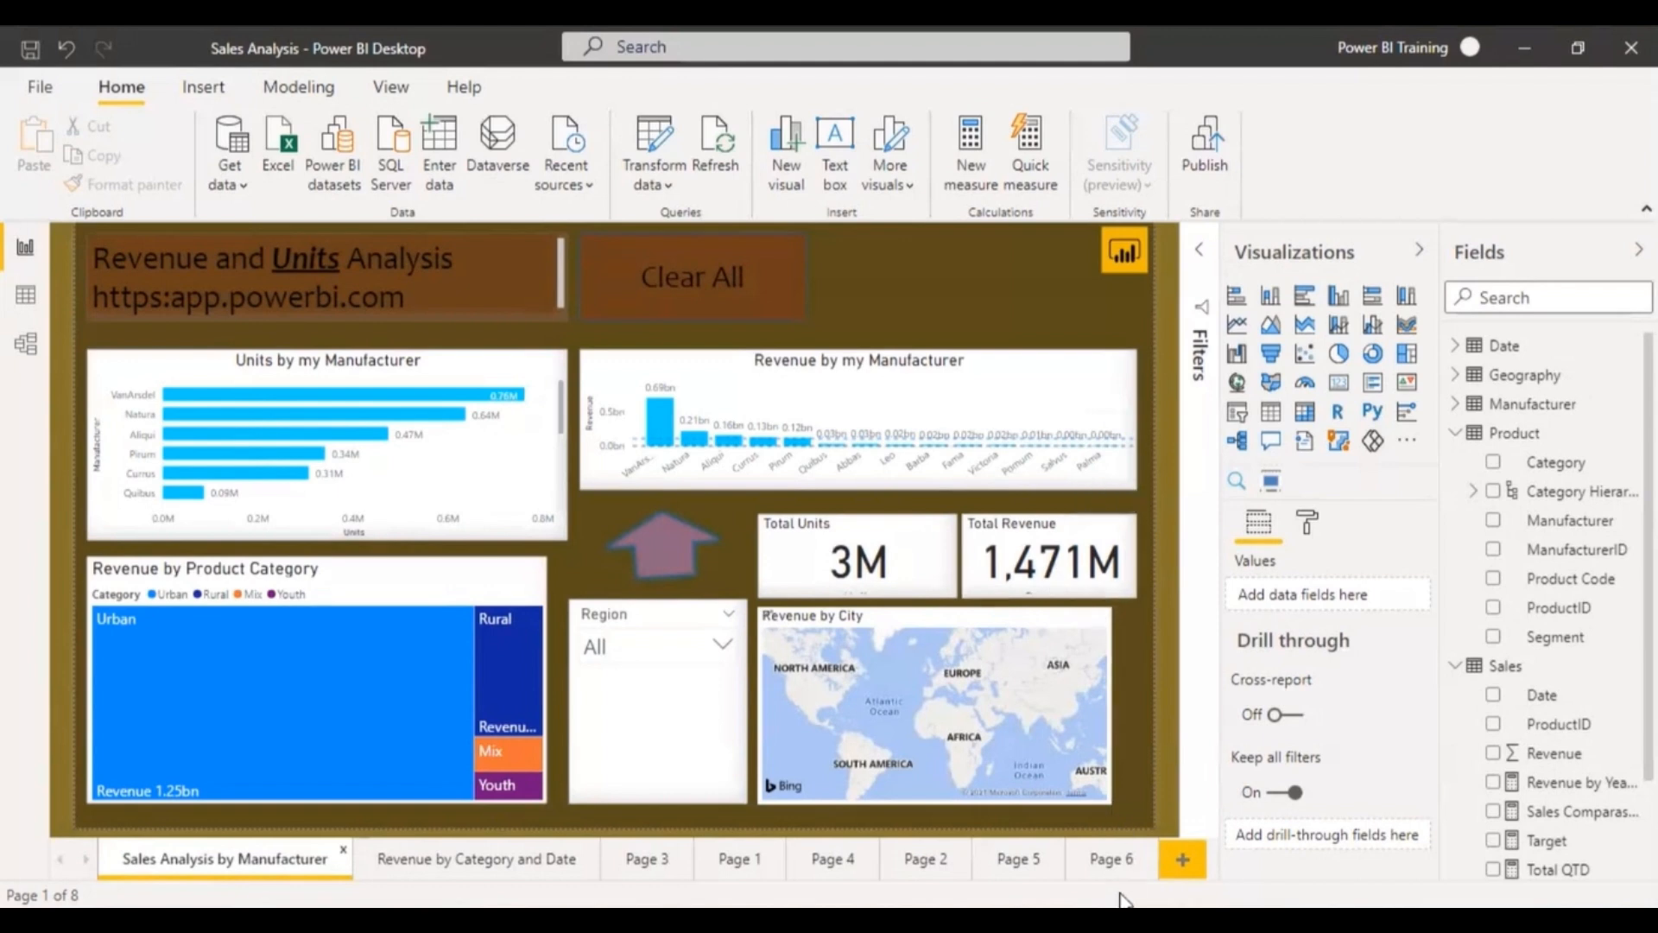
left_click(1115, 864)
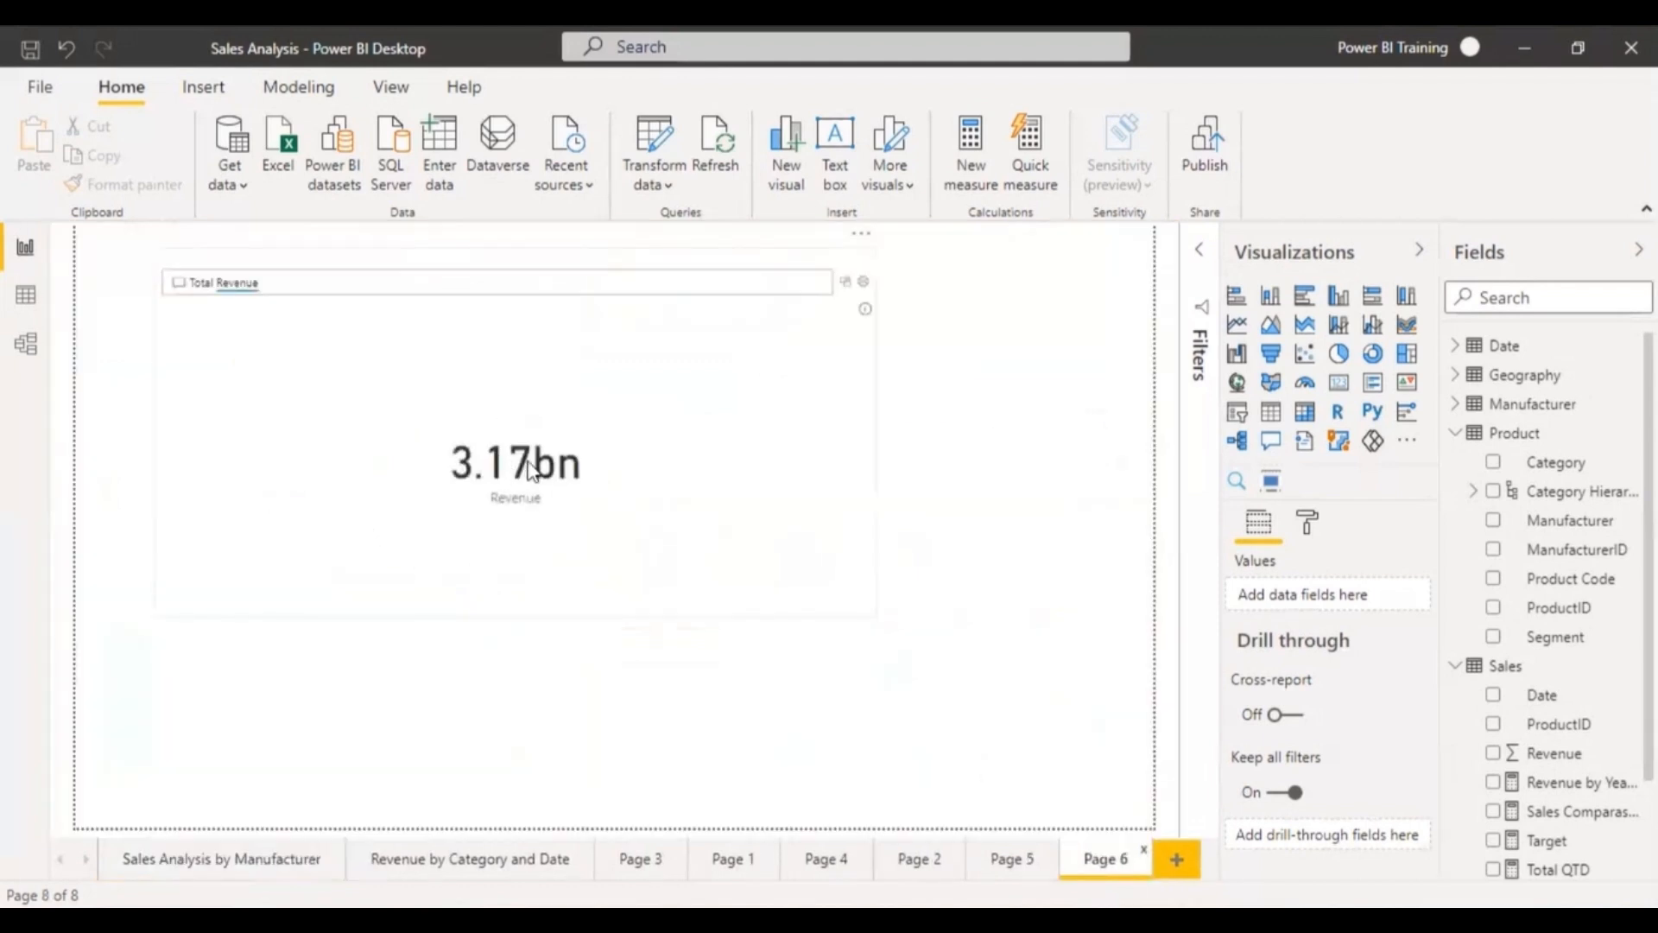
left_click(207, 861)
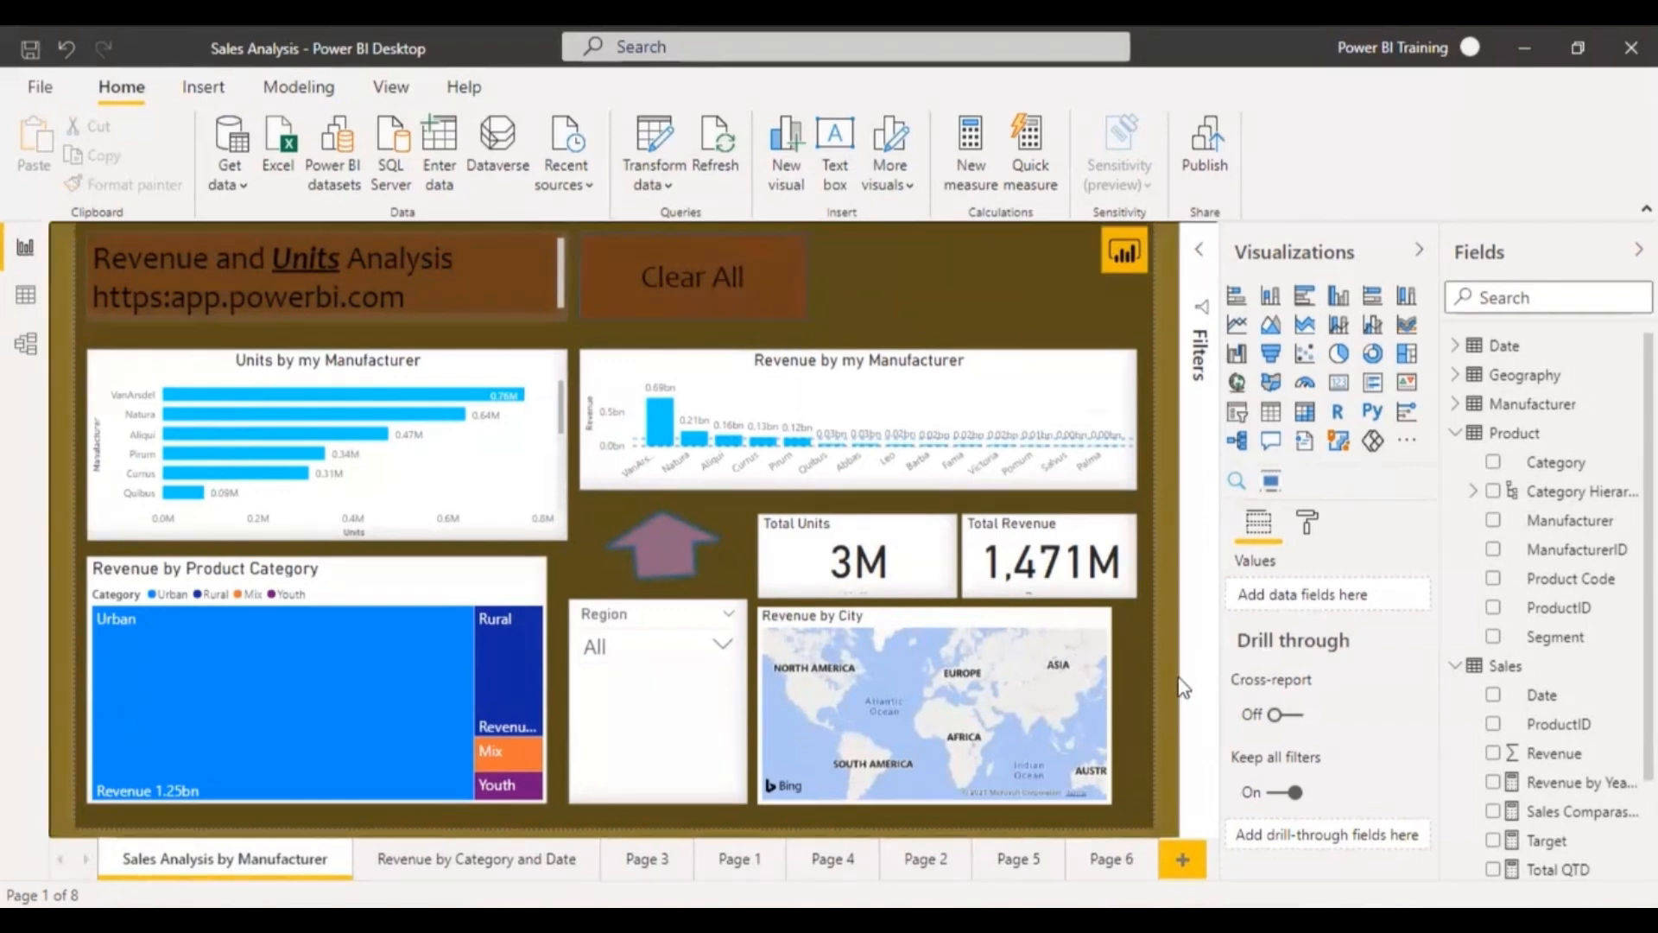
left_click(1116, 868)
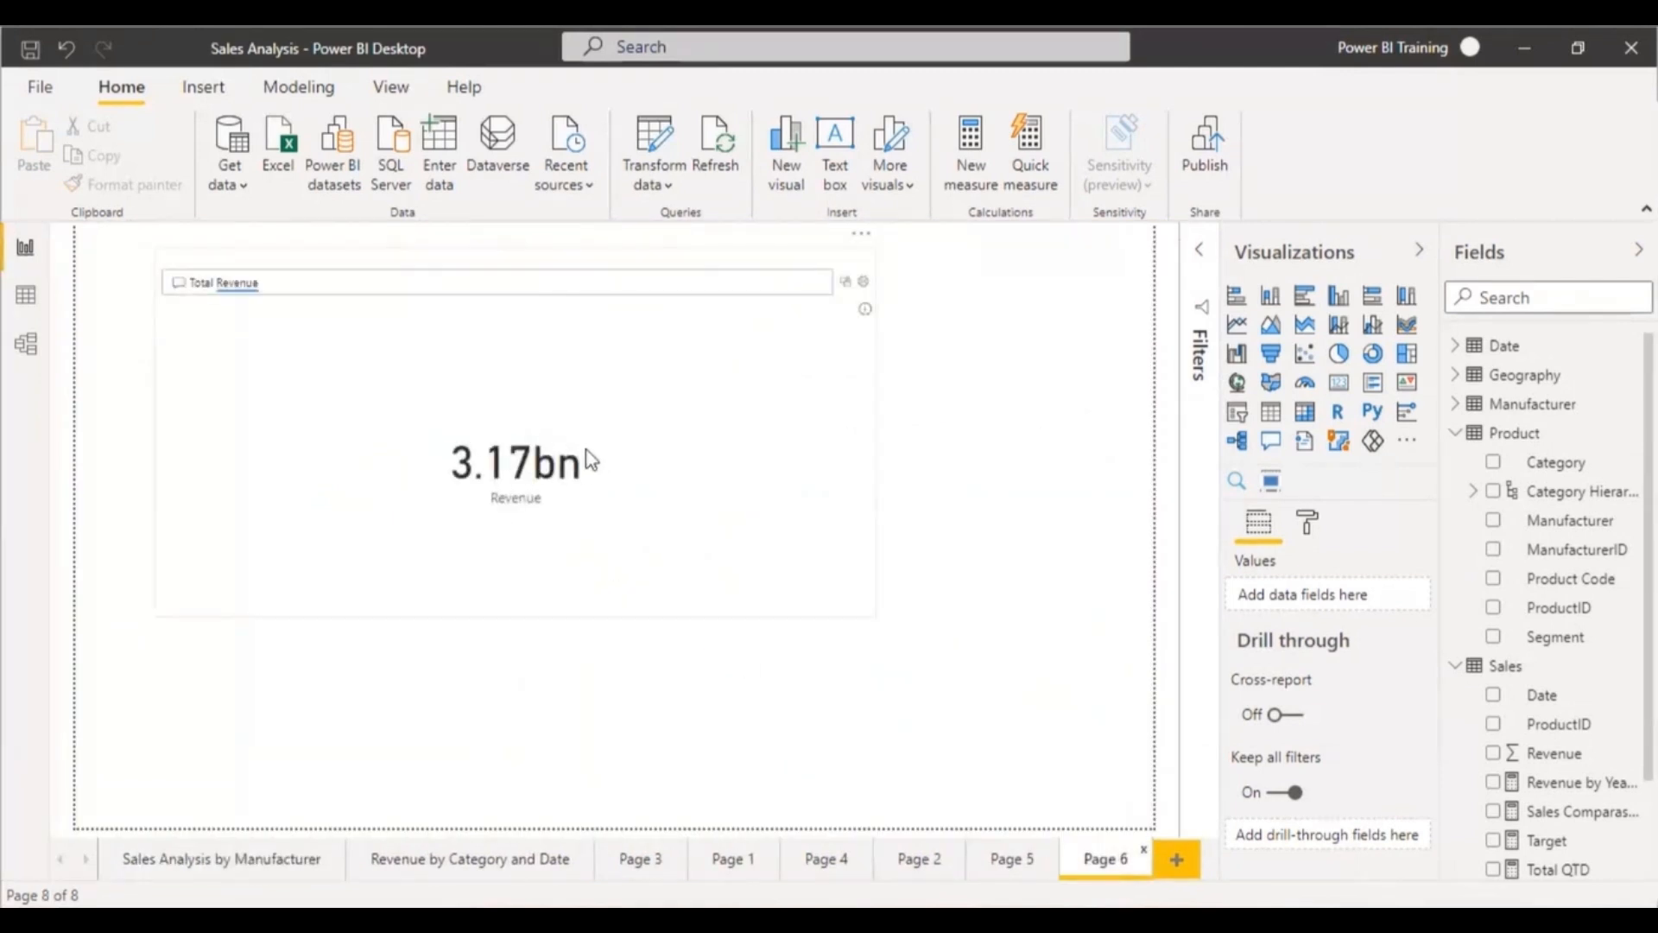
- Extend the question to "Total Revenue by Product Category" and enlarge the Q&A visual downward
left_click(320, 277)
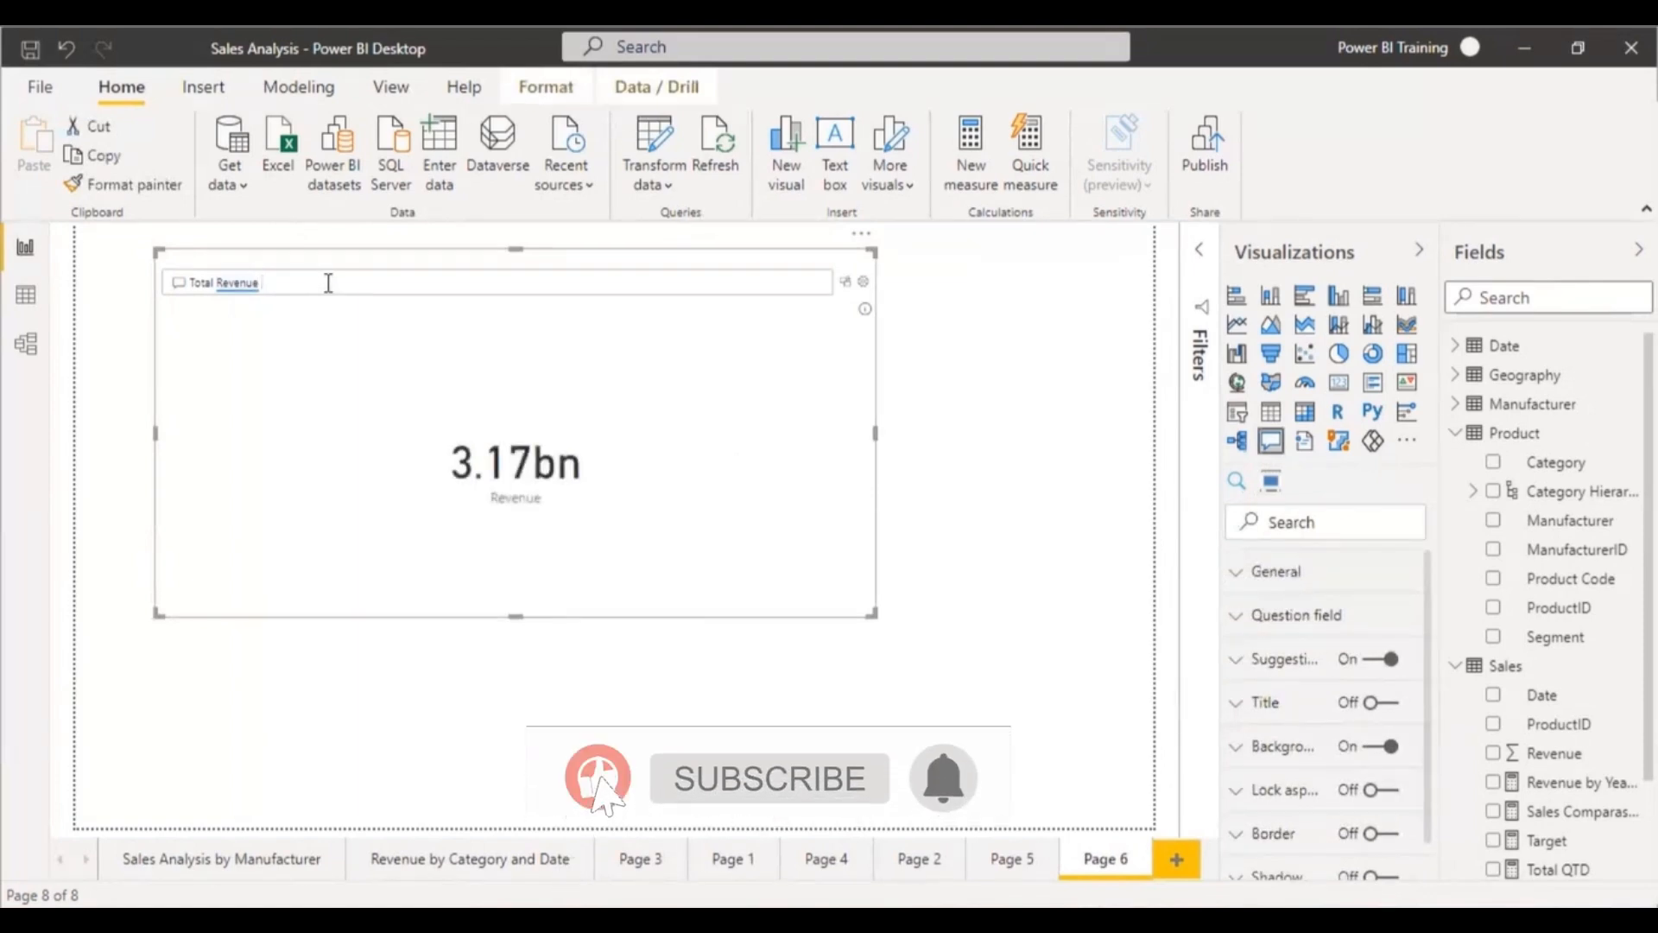
type("by P")
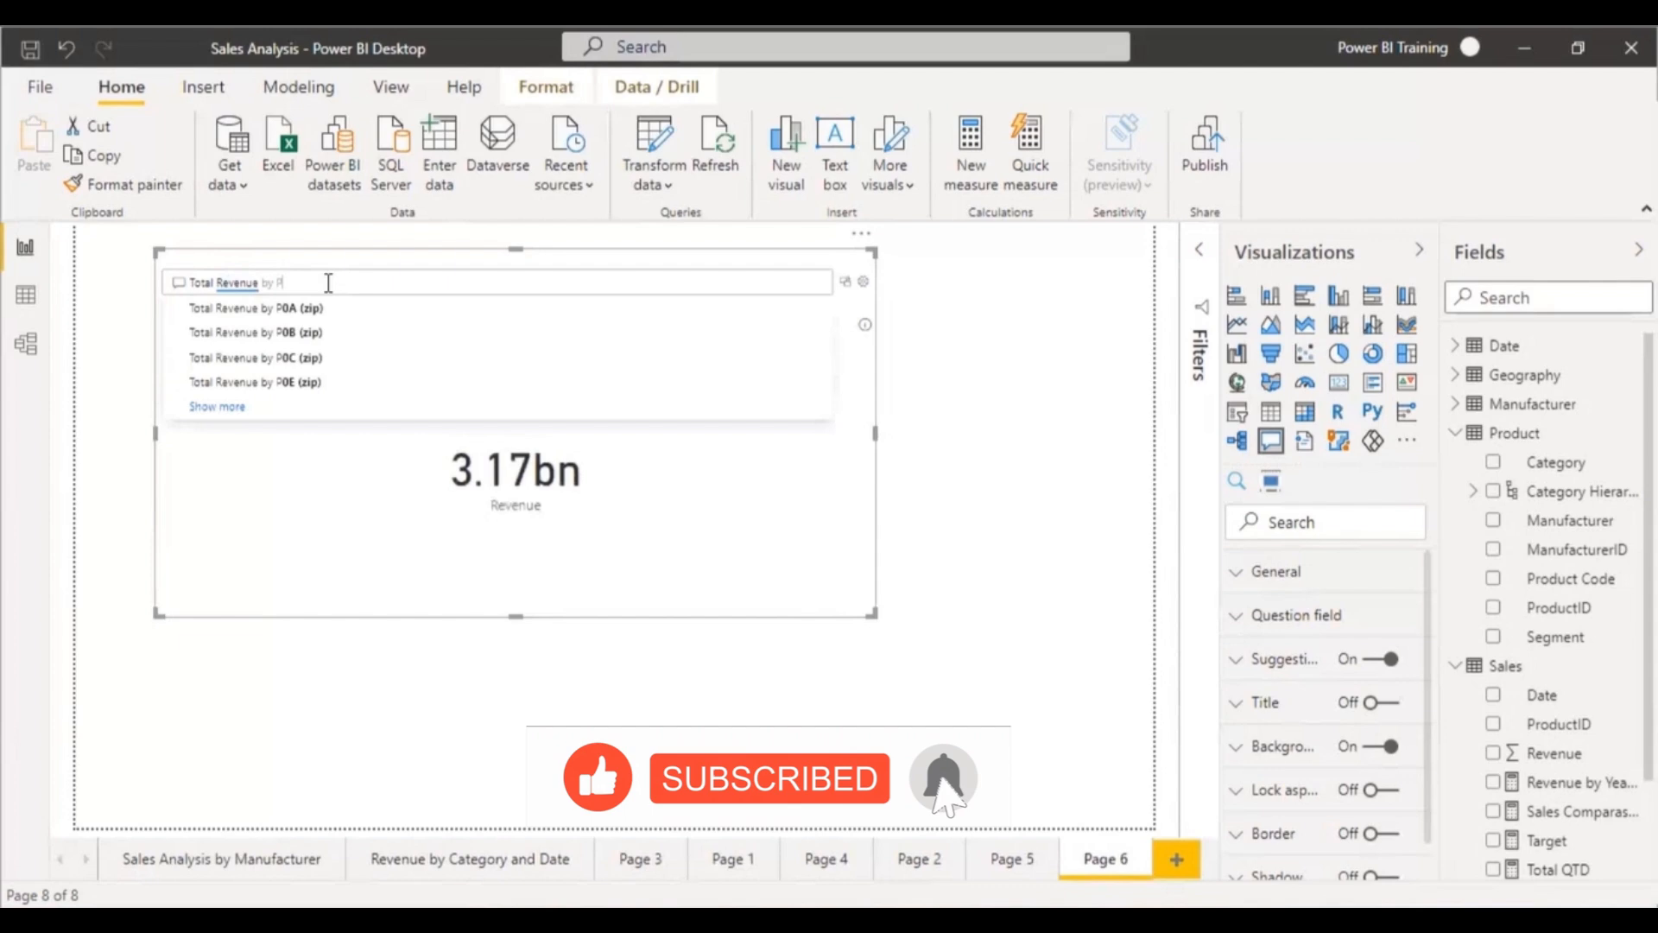
type("roduct")
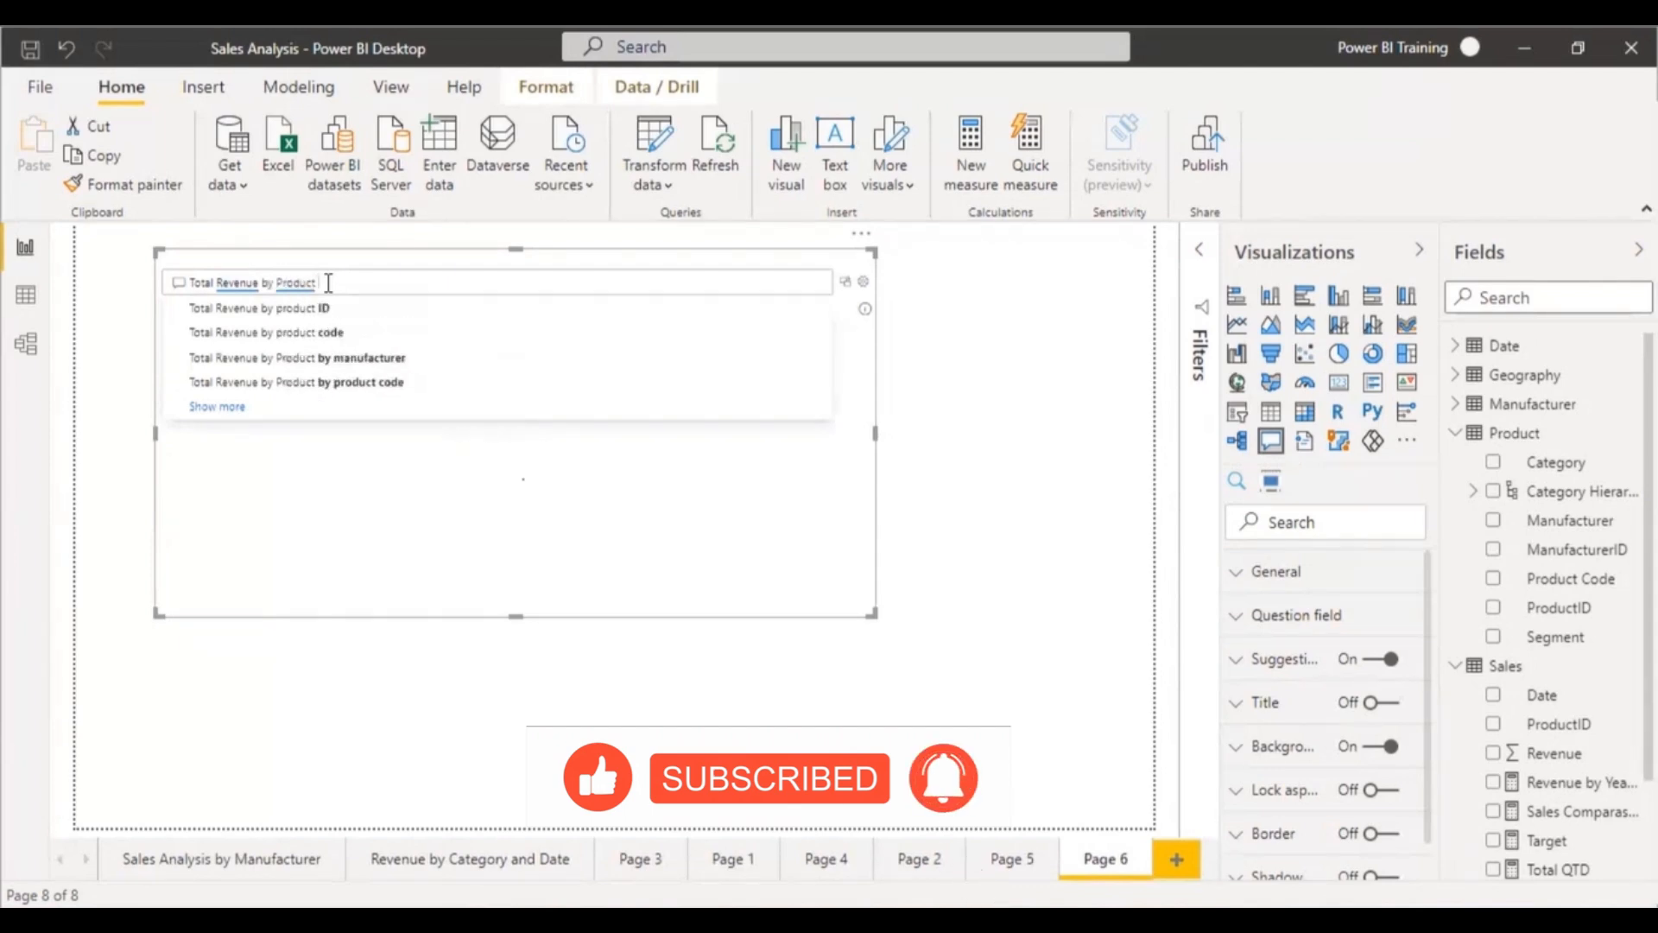
type(" Category")
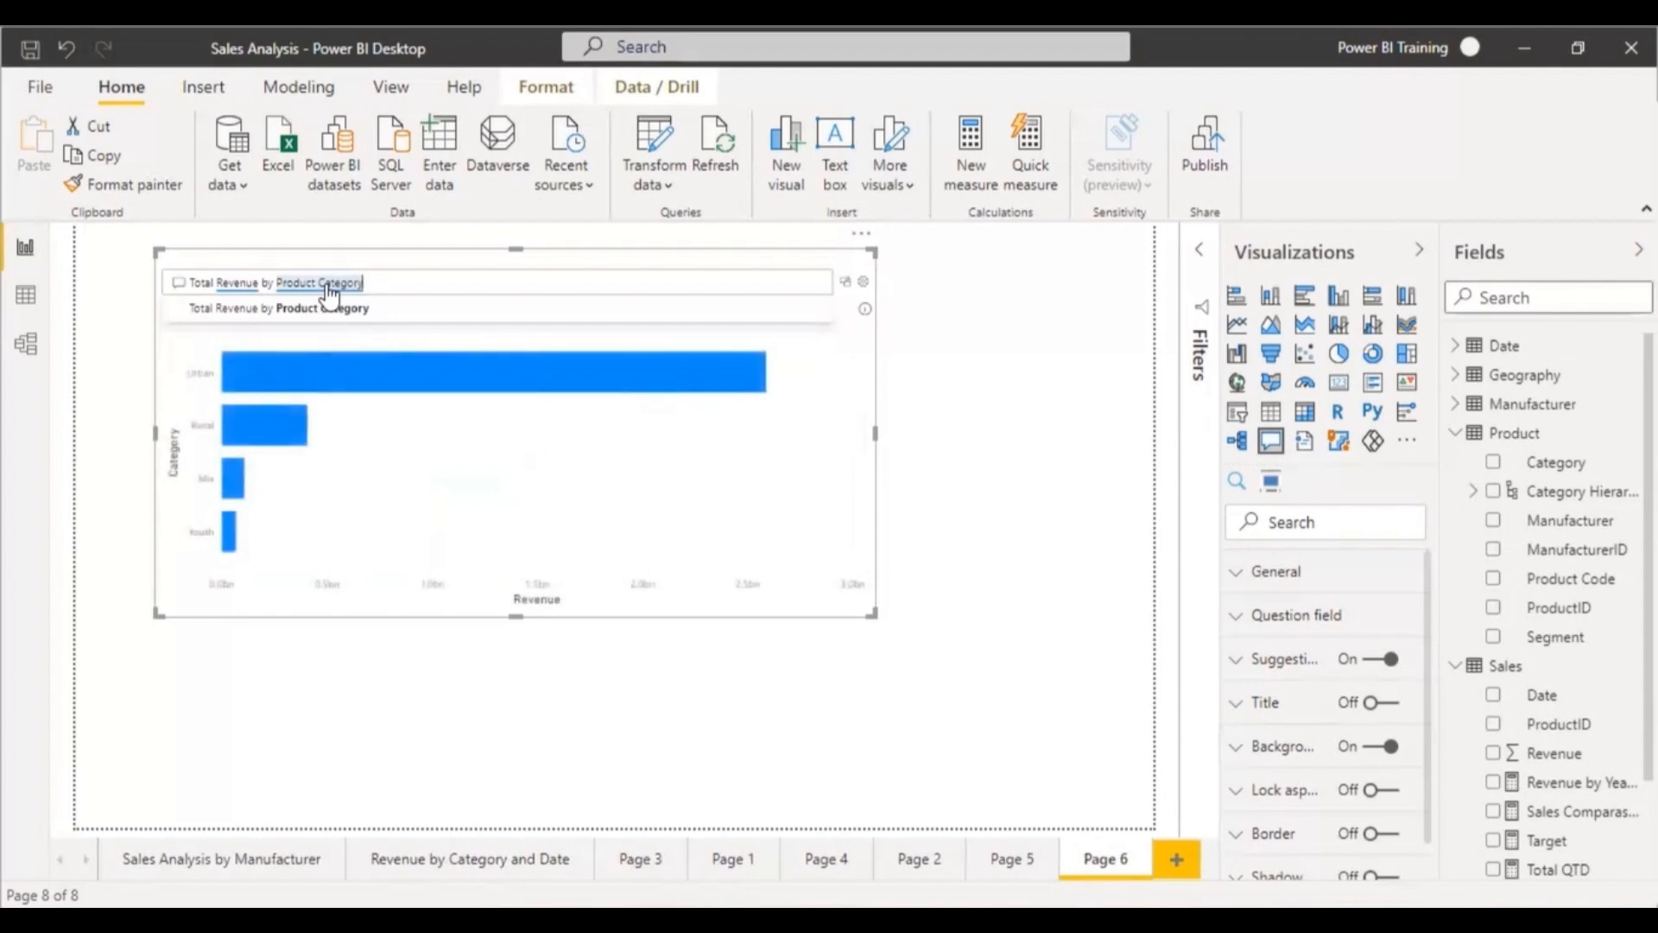
left_click(333, 312)
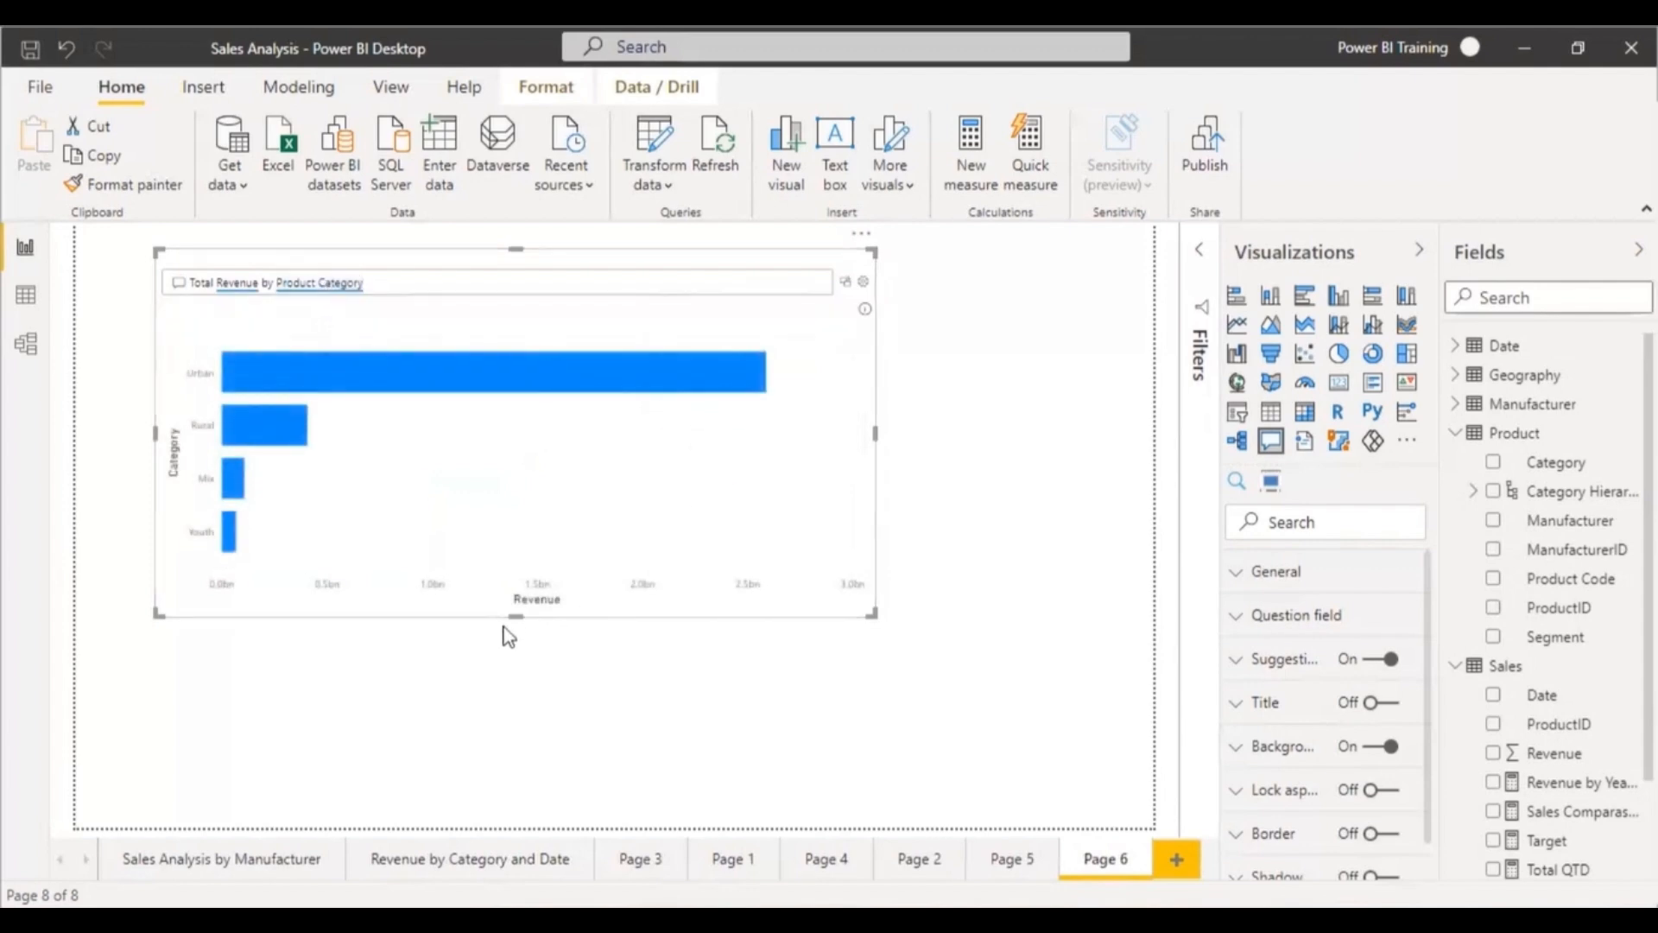
left_click_drag(517, 618, 529, 739)
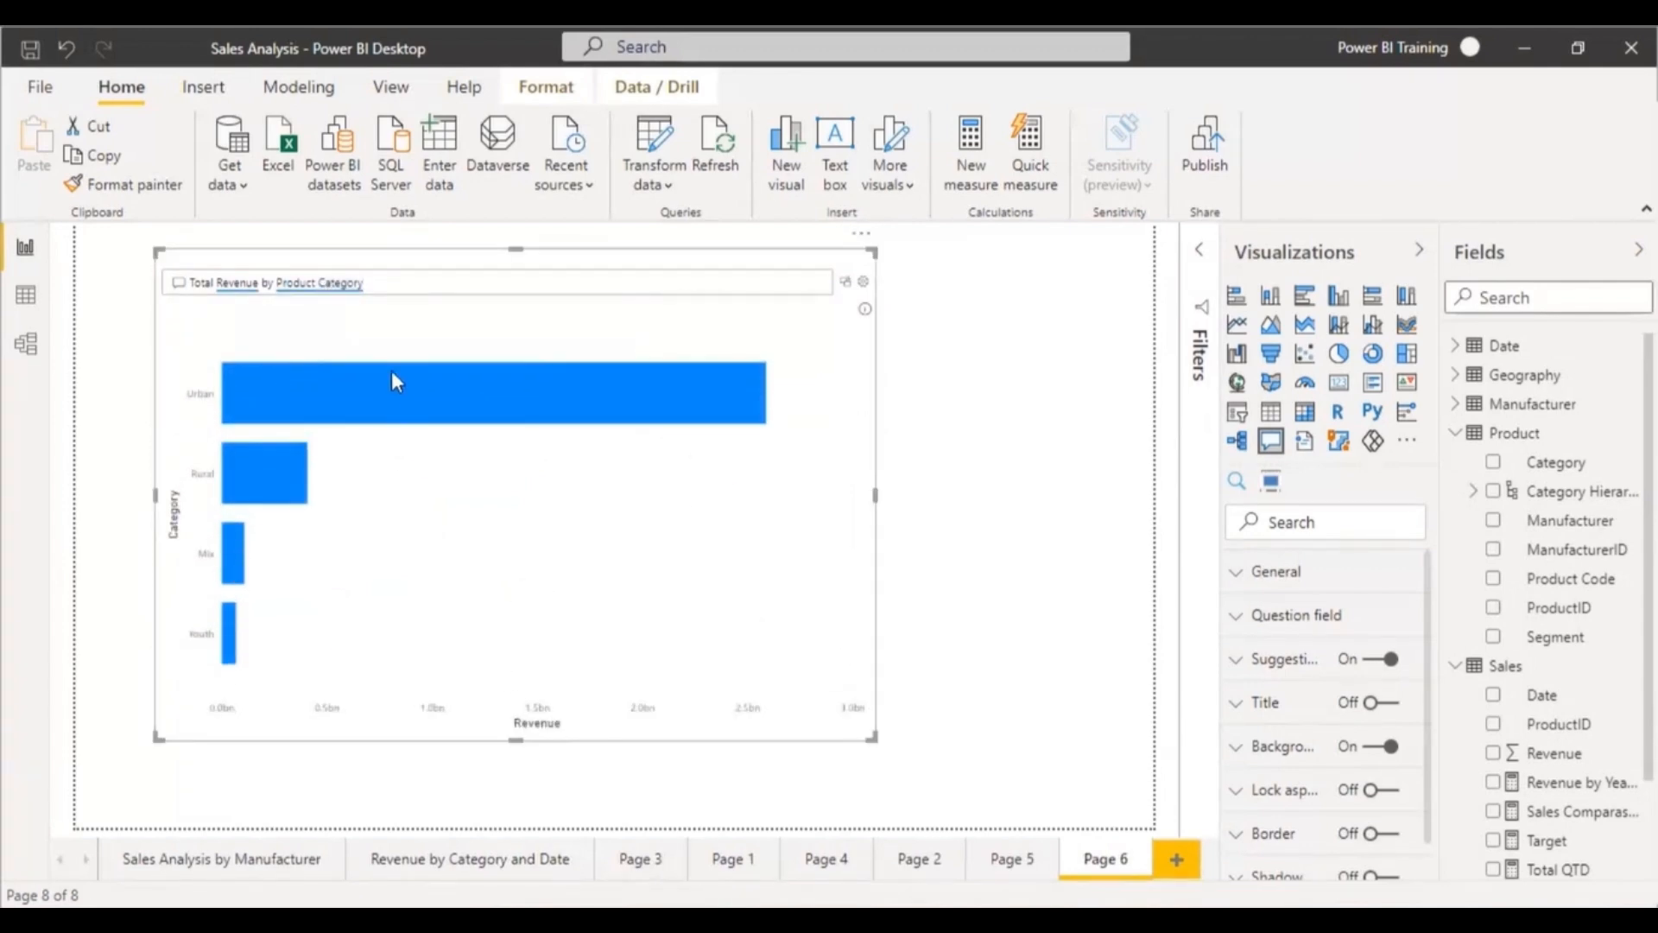
- Examine each category bar's revenue and view the charts on the Sales Analysis by Manufacturer page, returning to Page 6
mouse_move(407, 380)
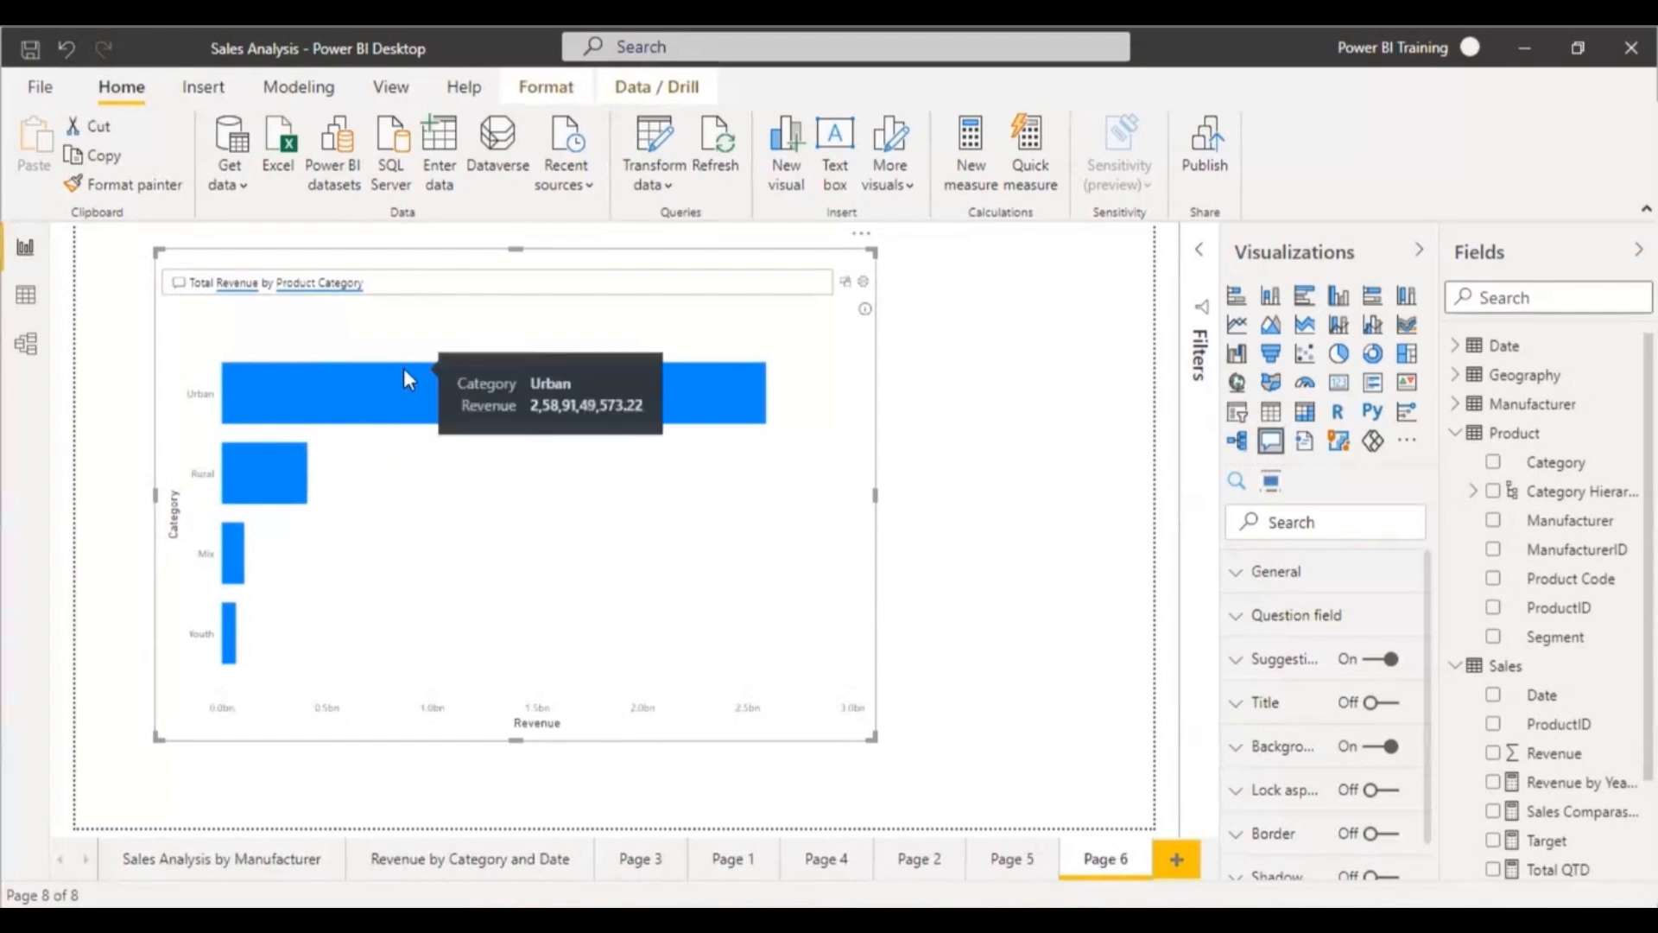
mouse_move(233, 477)
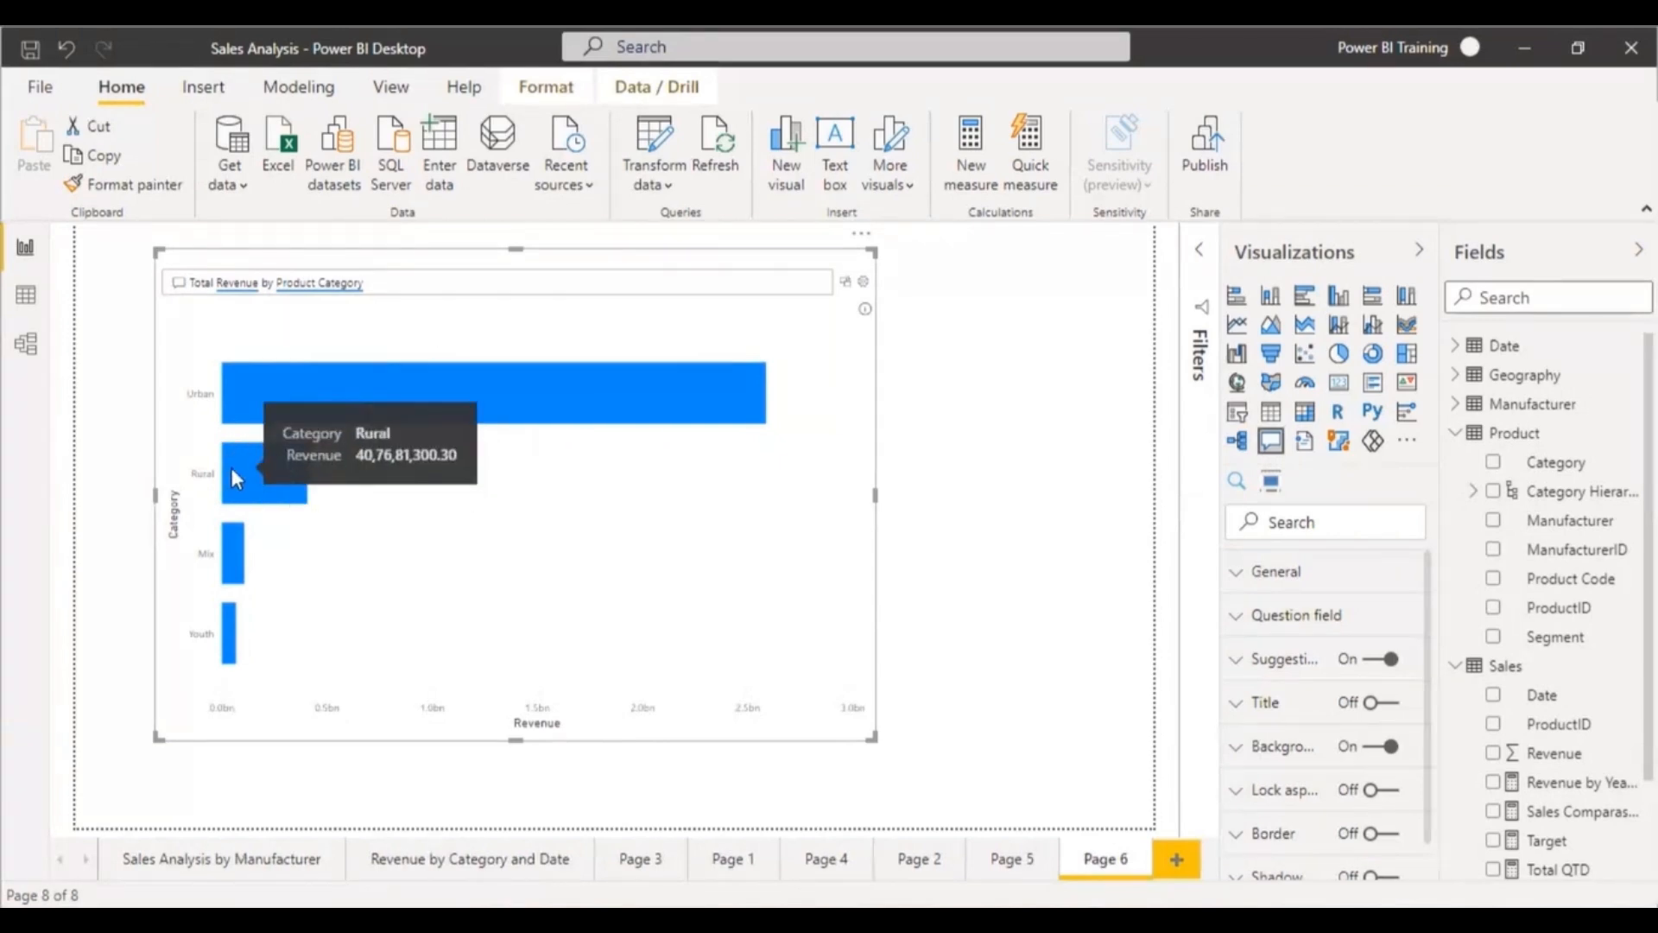
mouse_move(240, 587)
mouse_move(247, 628)
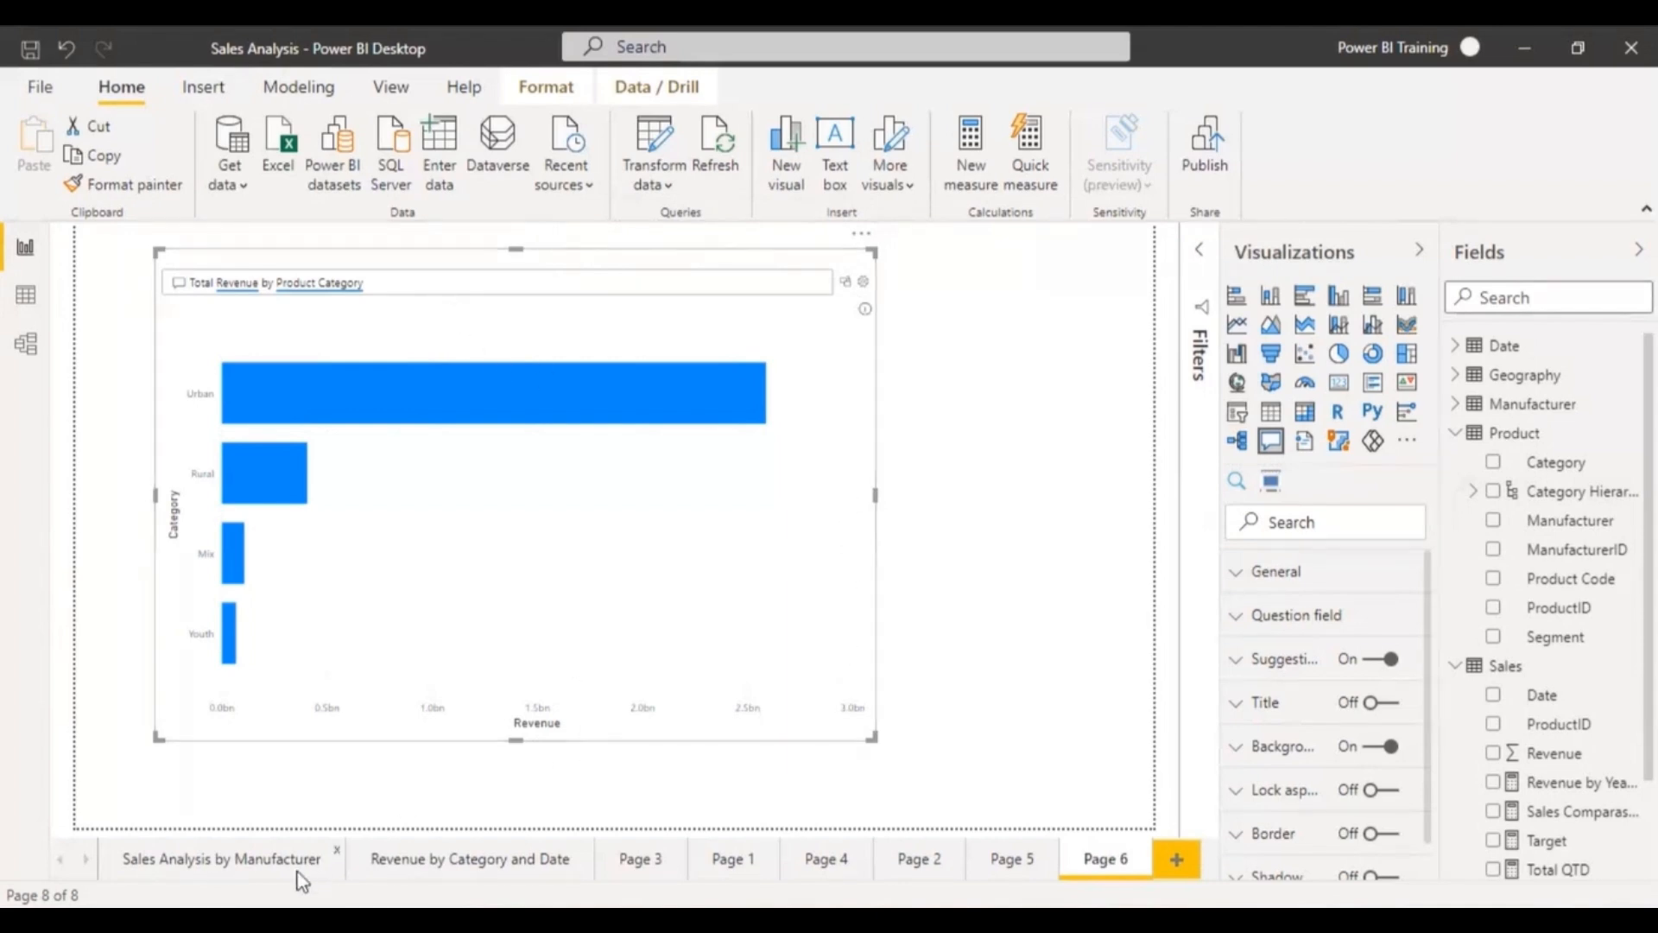
left_click(212, 864)
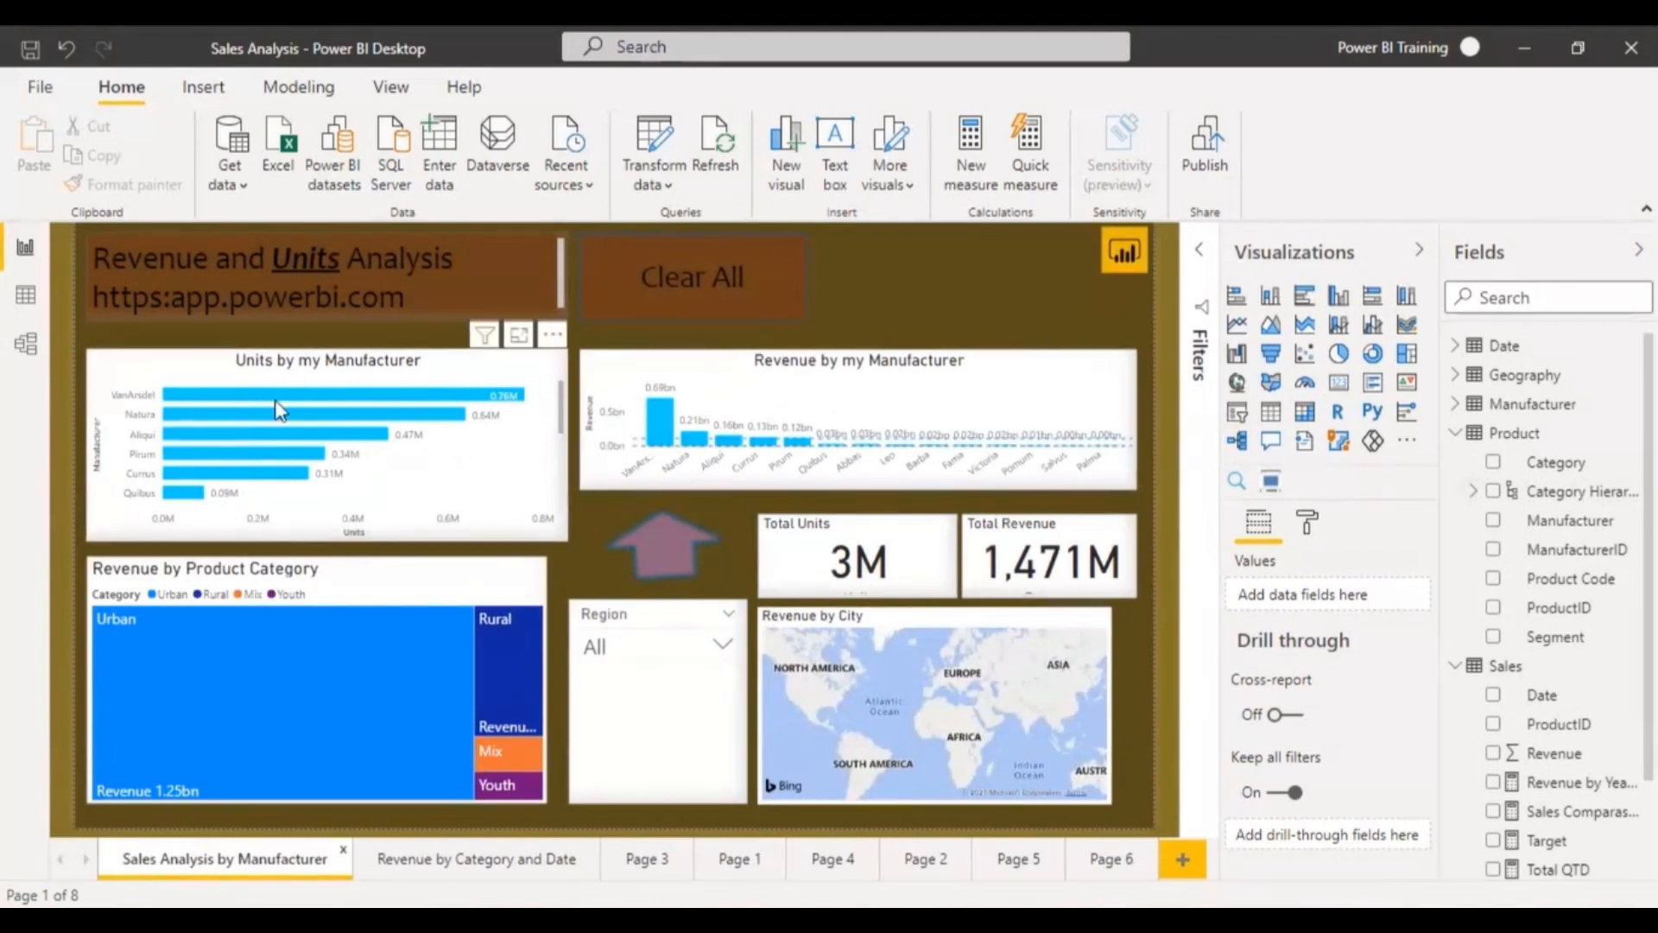
left_click(1106, 868)
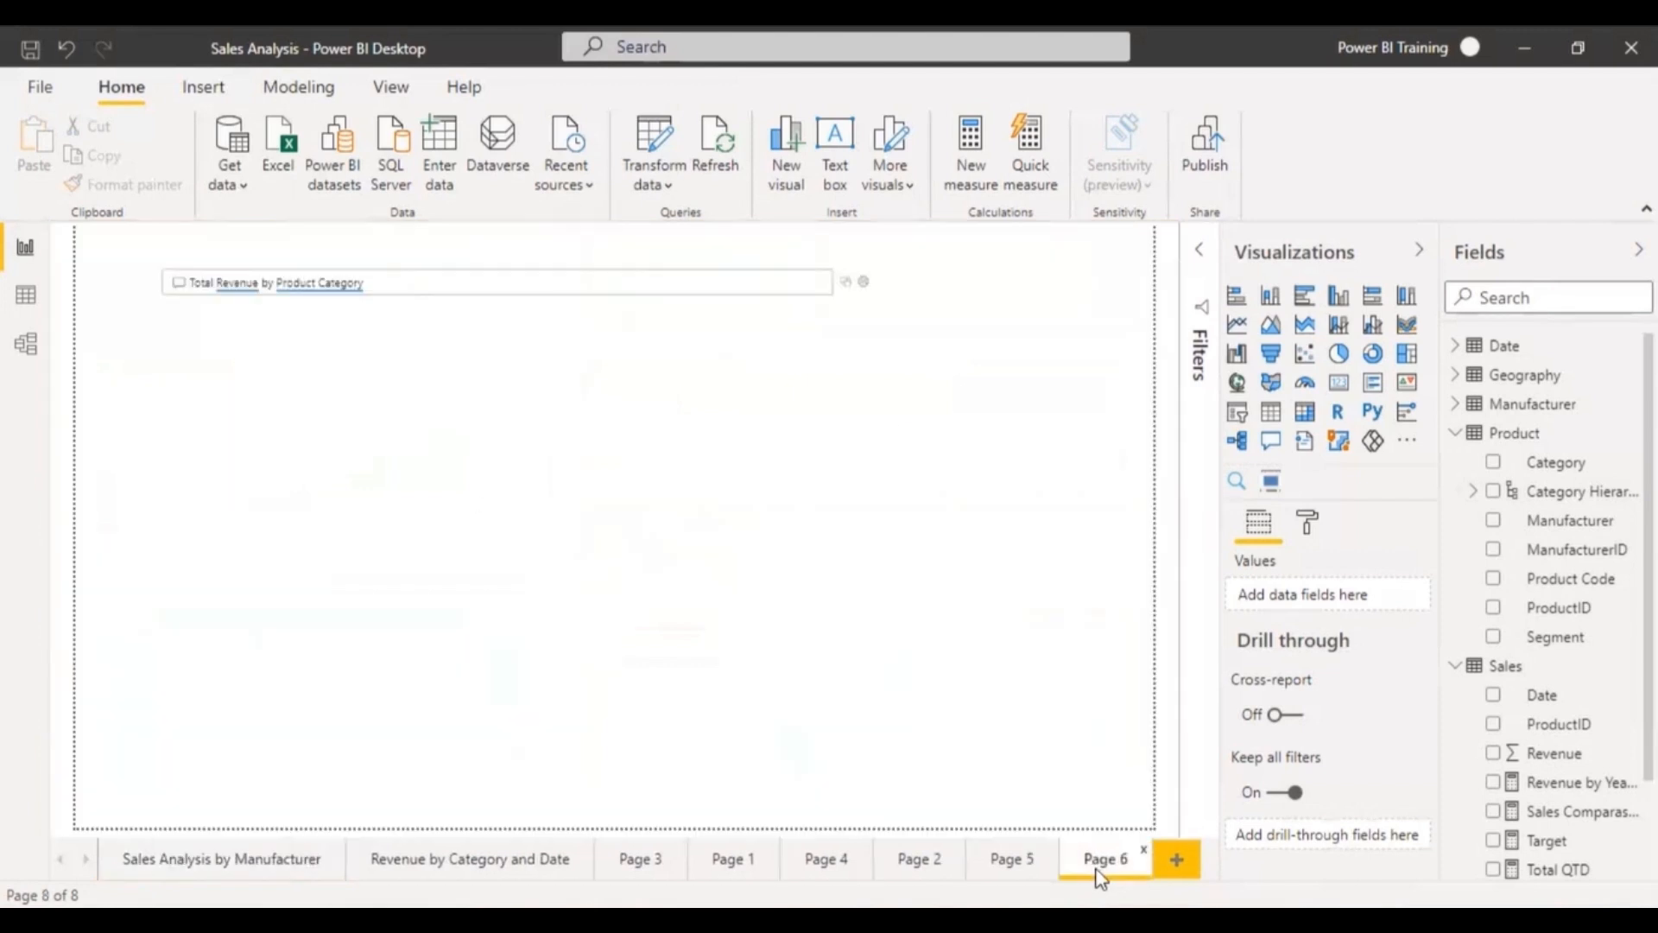
- Turn the product category Q&A result into a standard visual and look through its formatting options
left_click(576, 261)
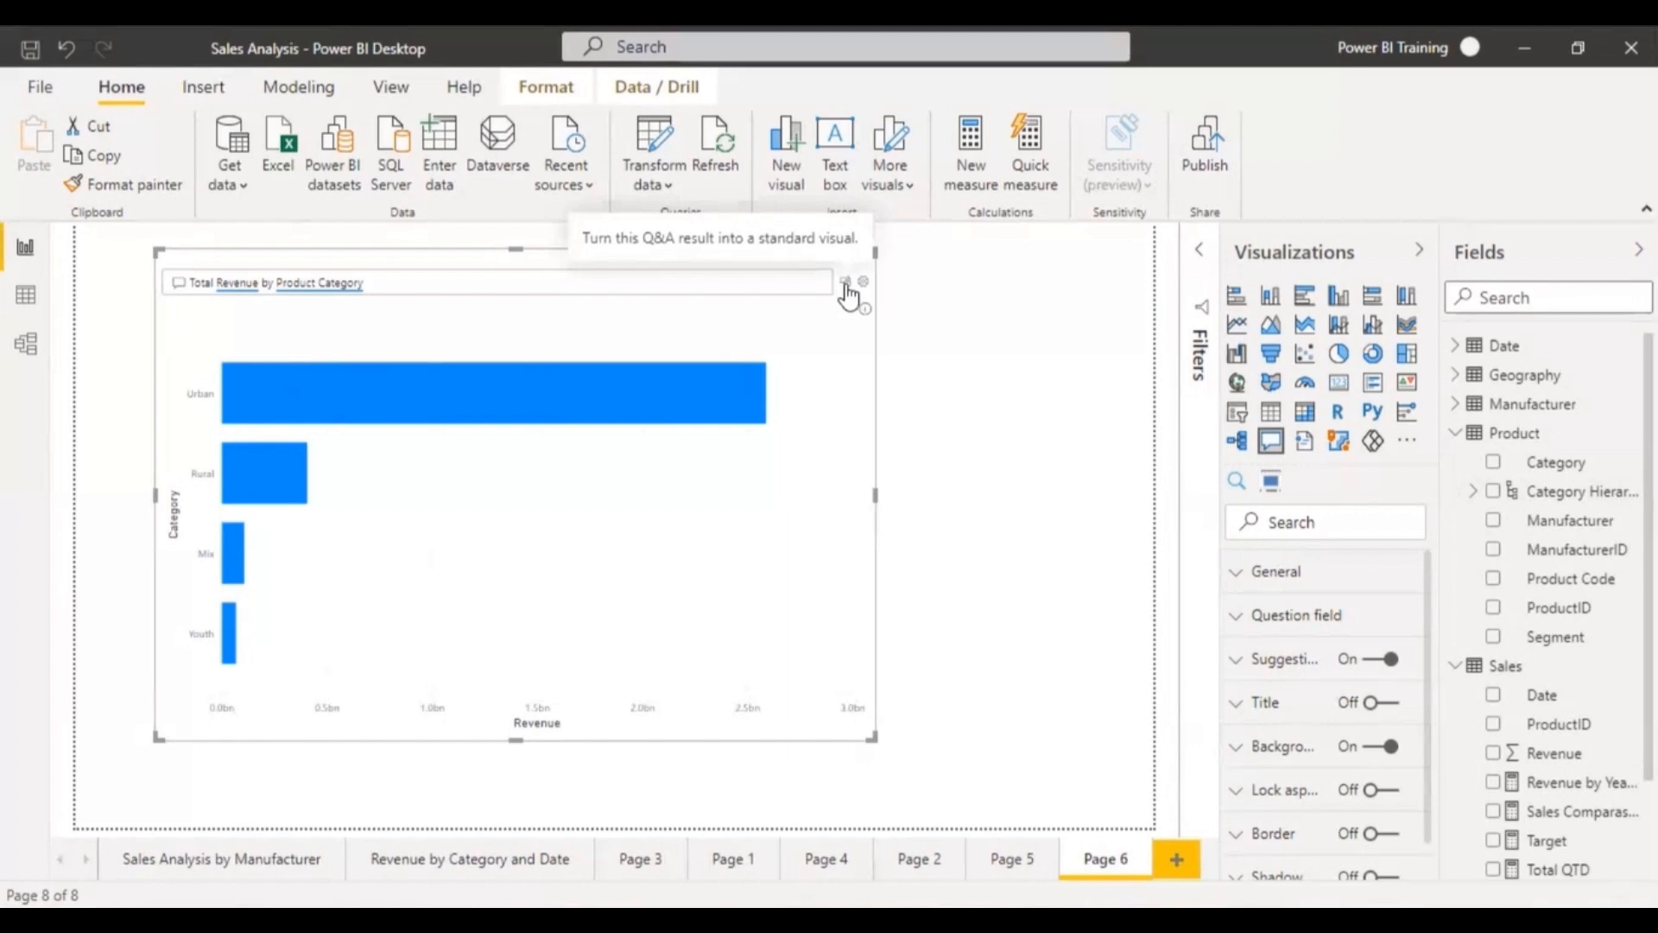
left_click(847, 294)
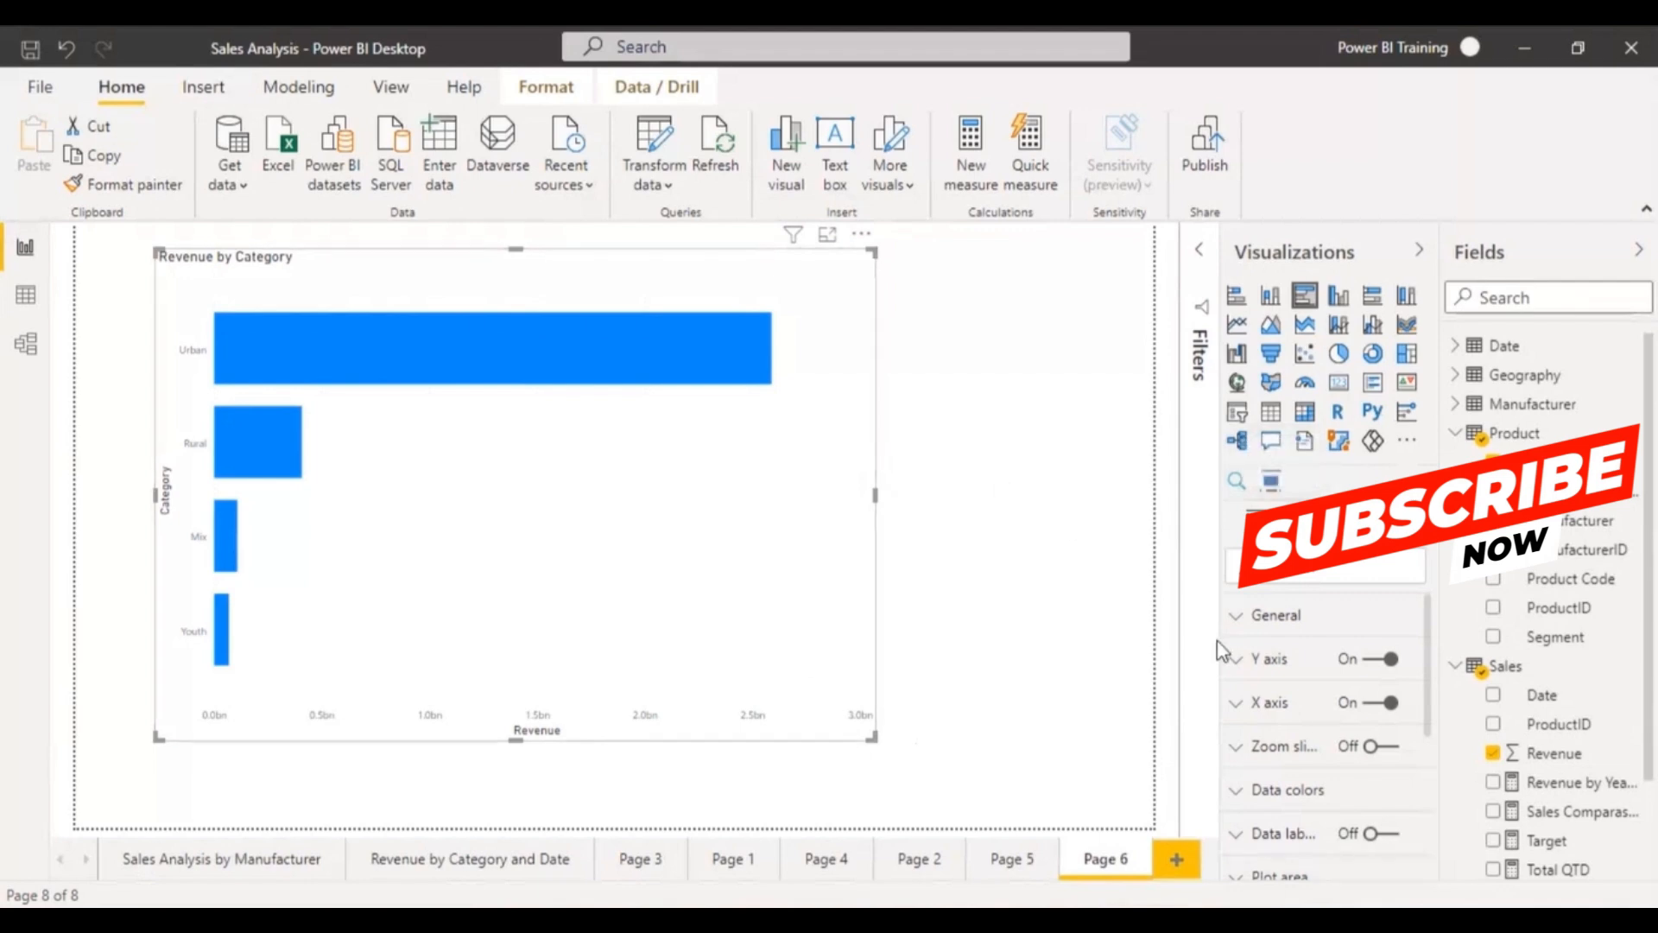
scroll(1330, 760, "down", 5)
scroll(1344, 788, "up", 5)
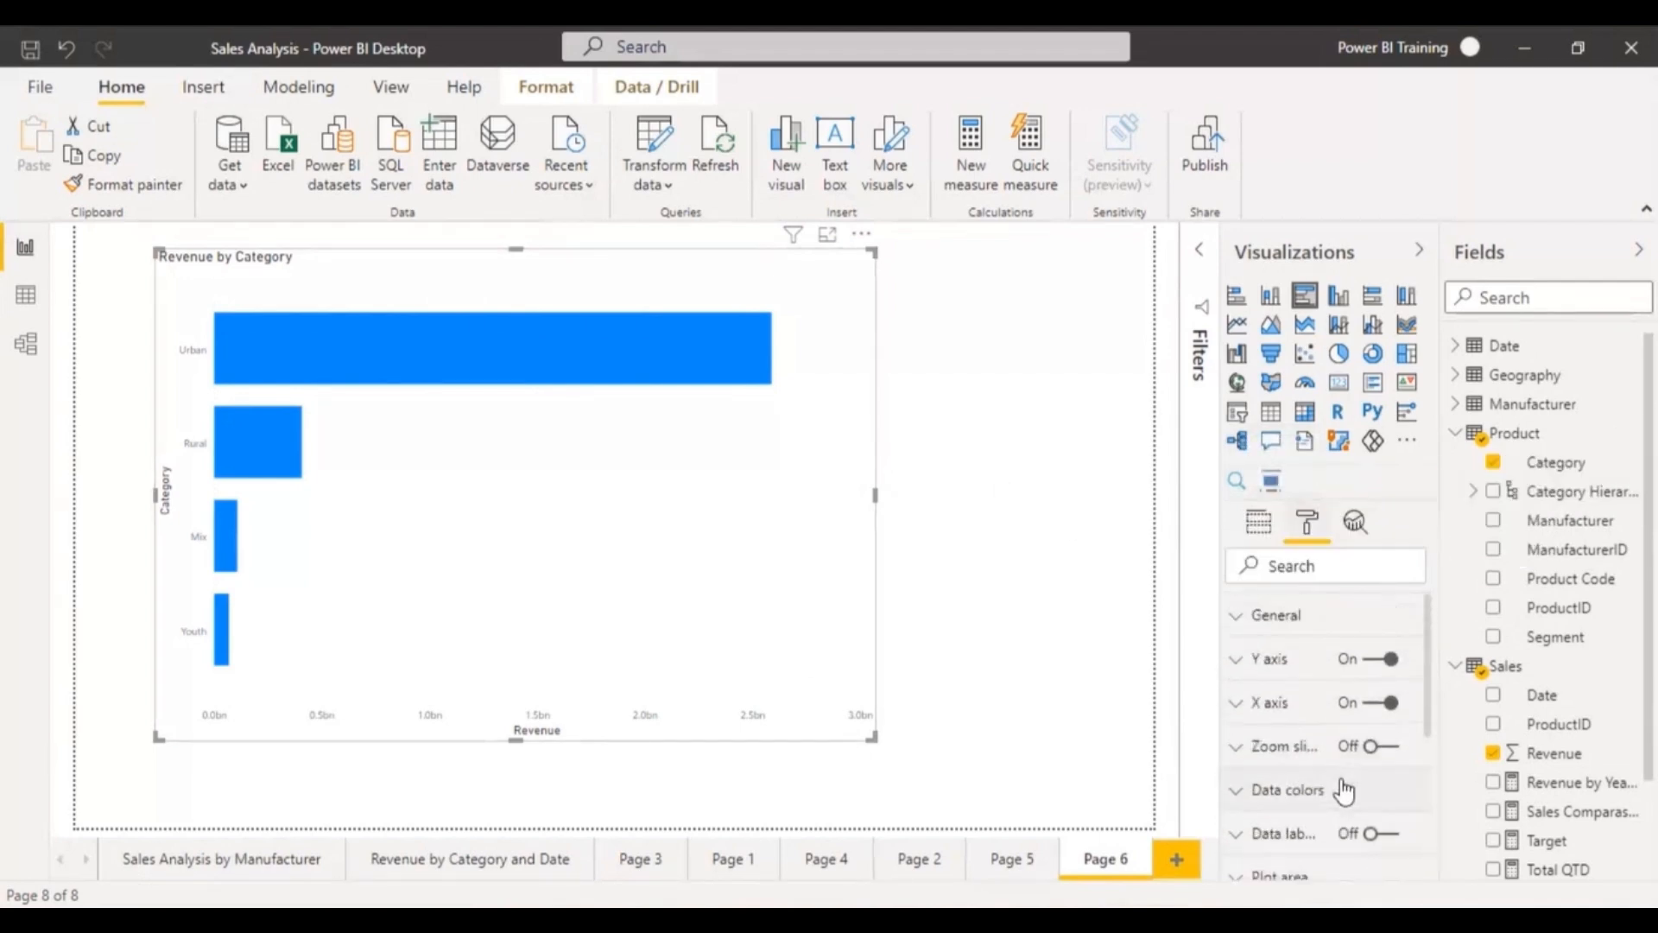
scroll(1344, 790, "down", 2)
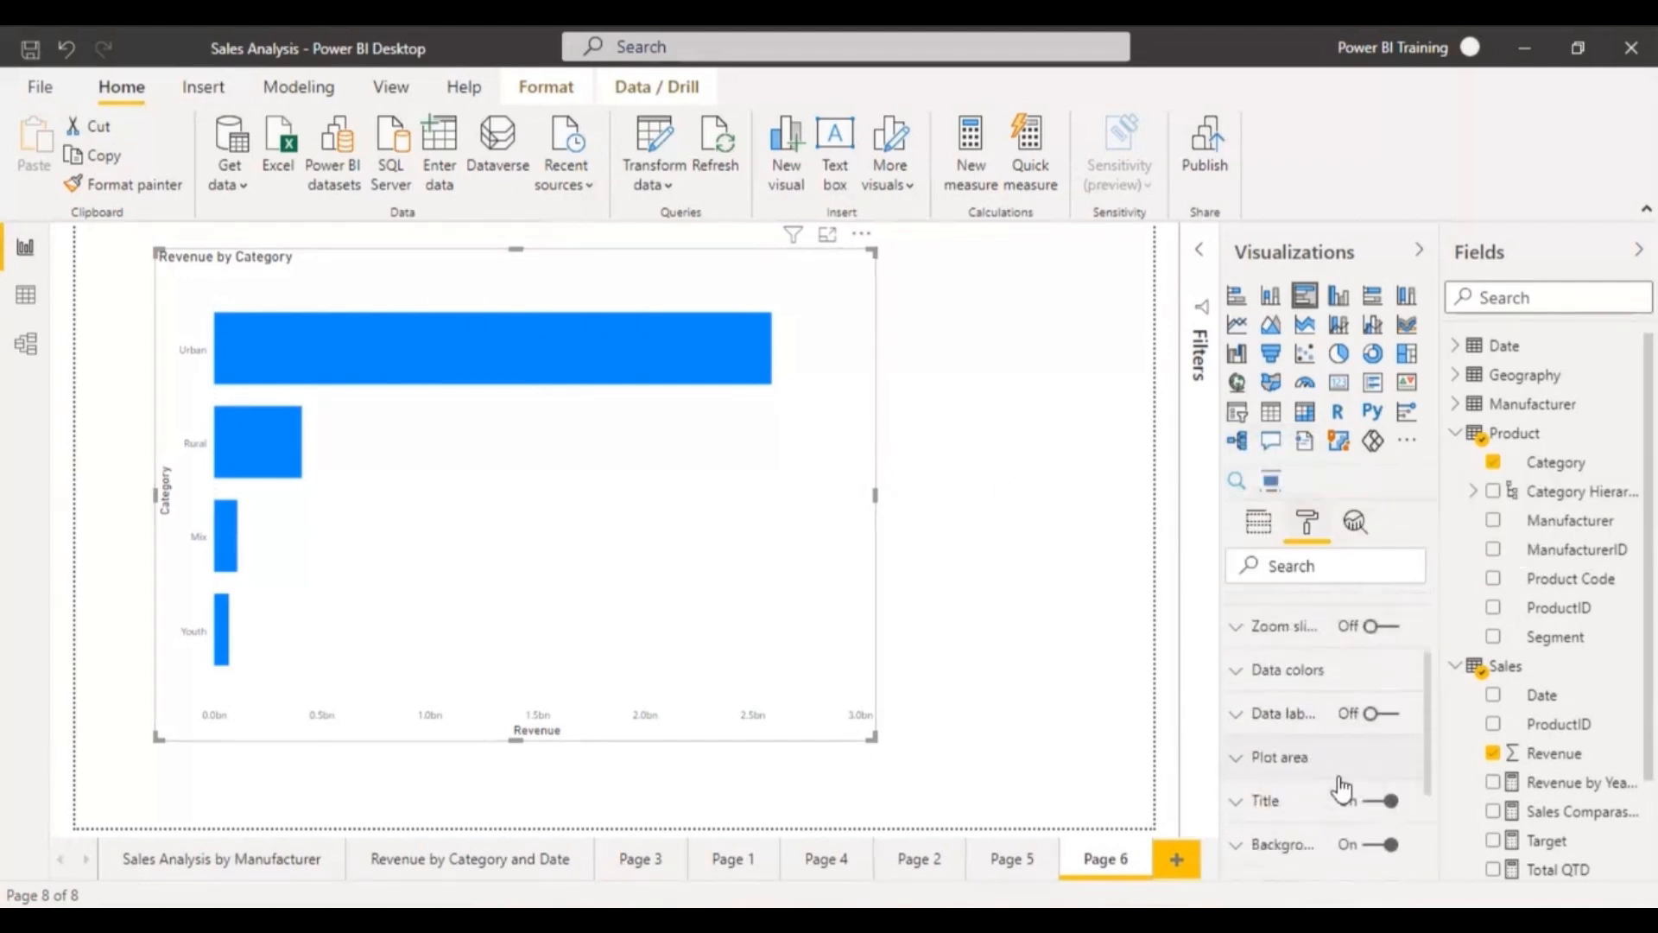
- Turn on data labels and the per-category Show all option under data colors for the Revenue by Category chart
left_click(1373, 722)
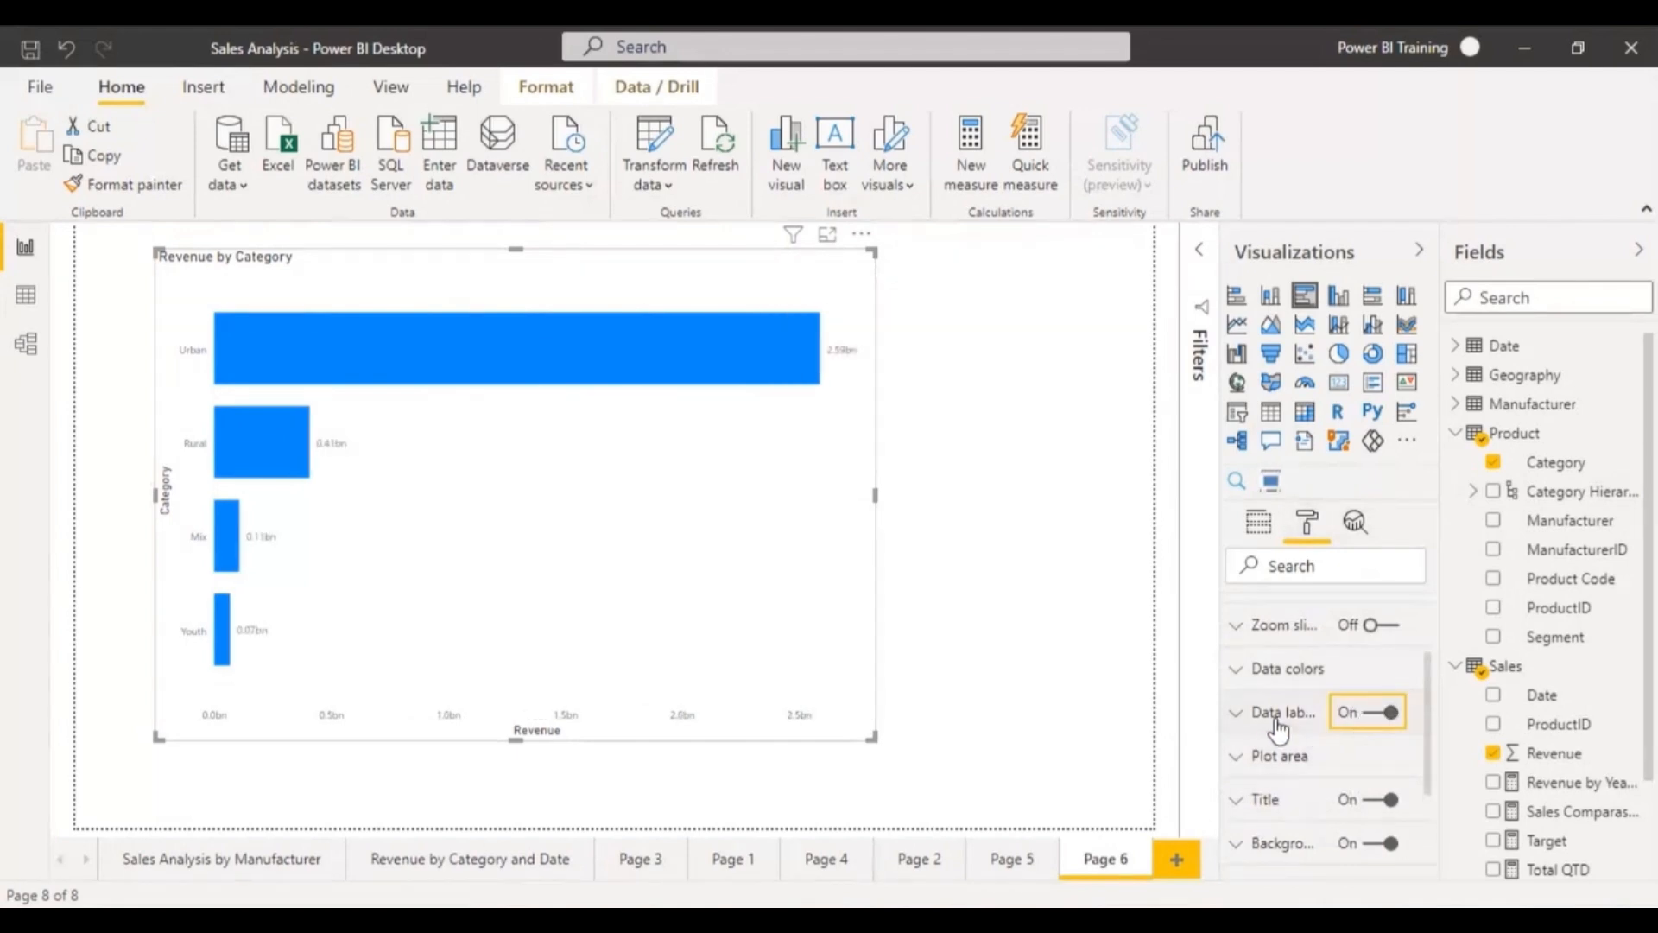
left_click(1245, 670)
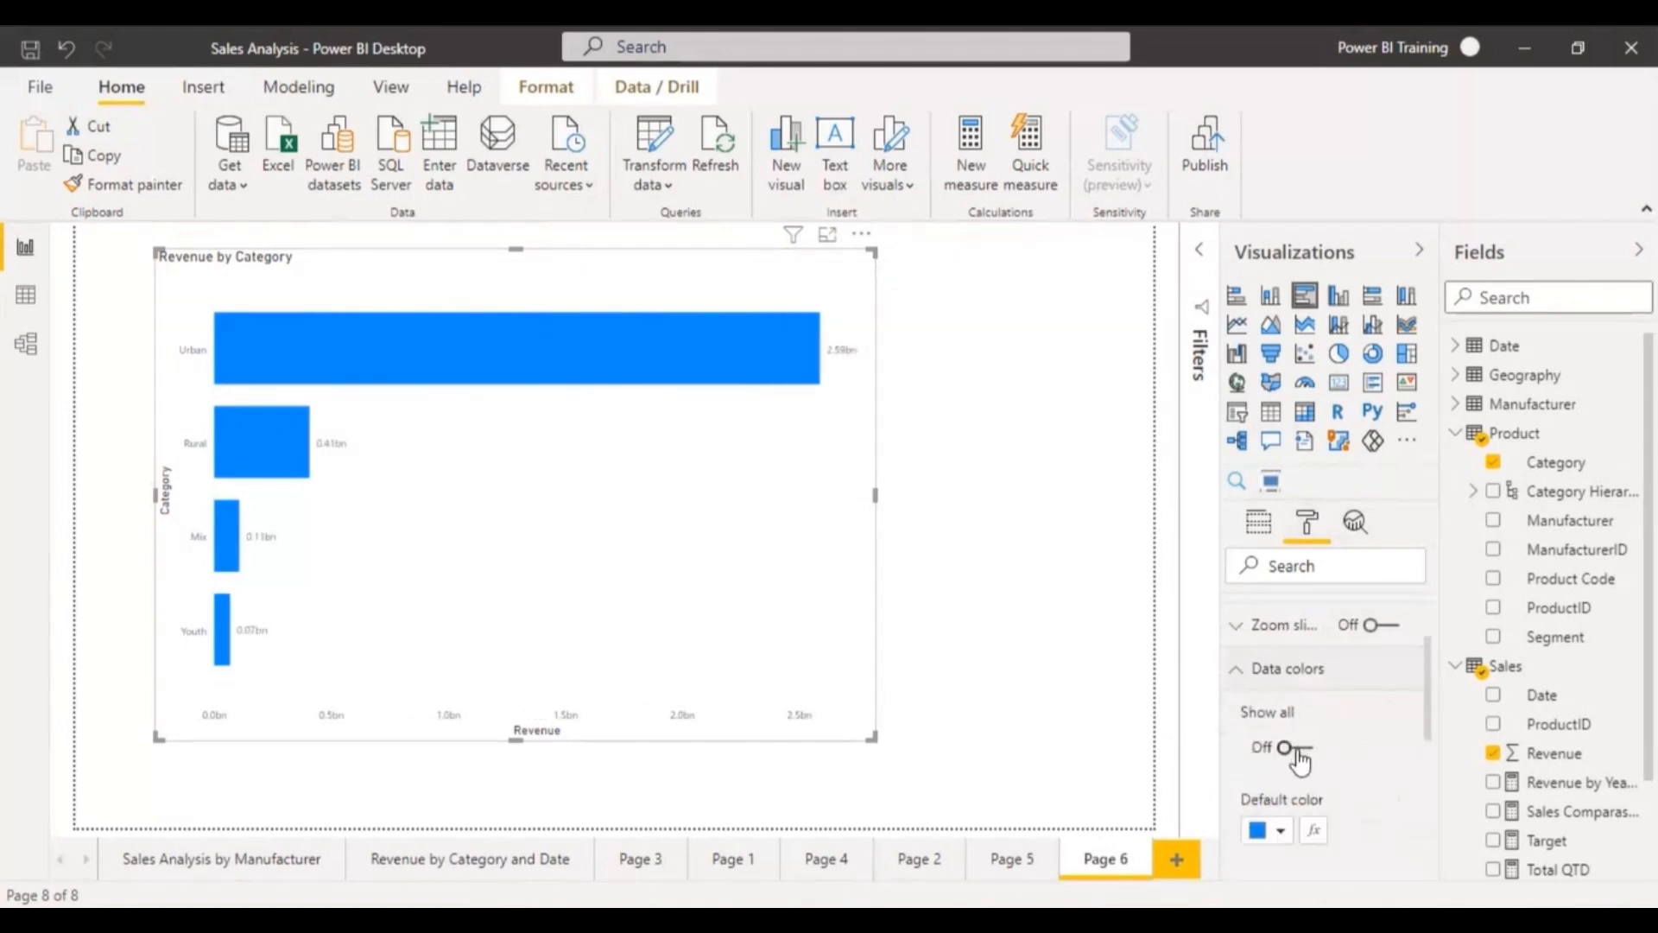
left_click(1295, 747)
scroll(1295, 745, "down", 1)
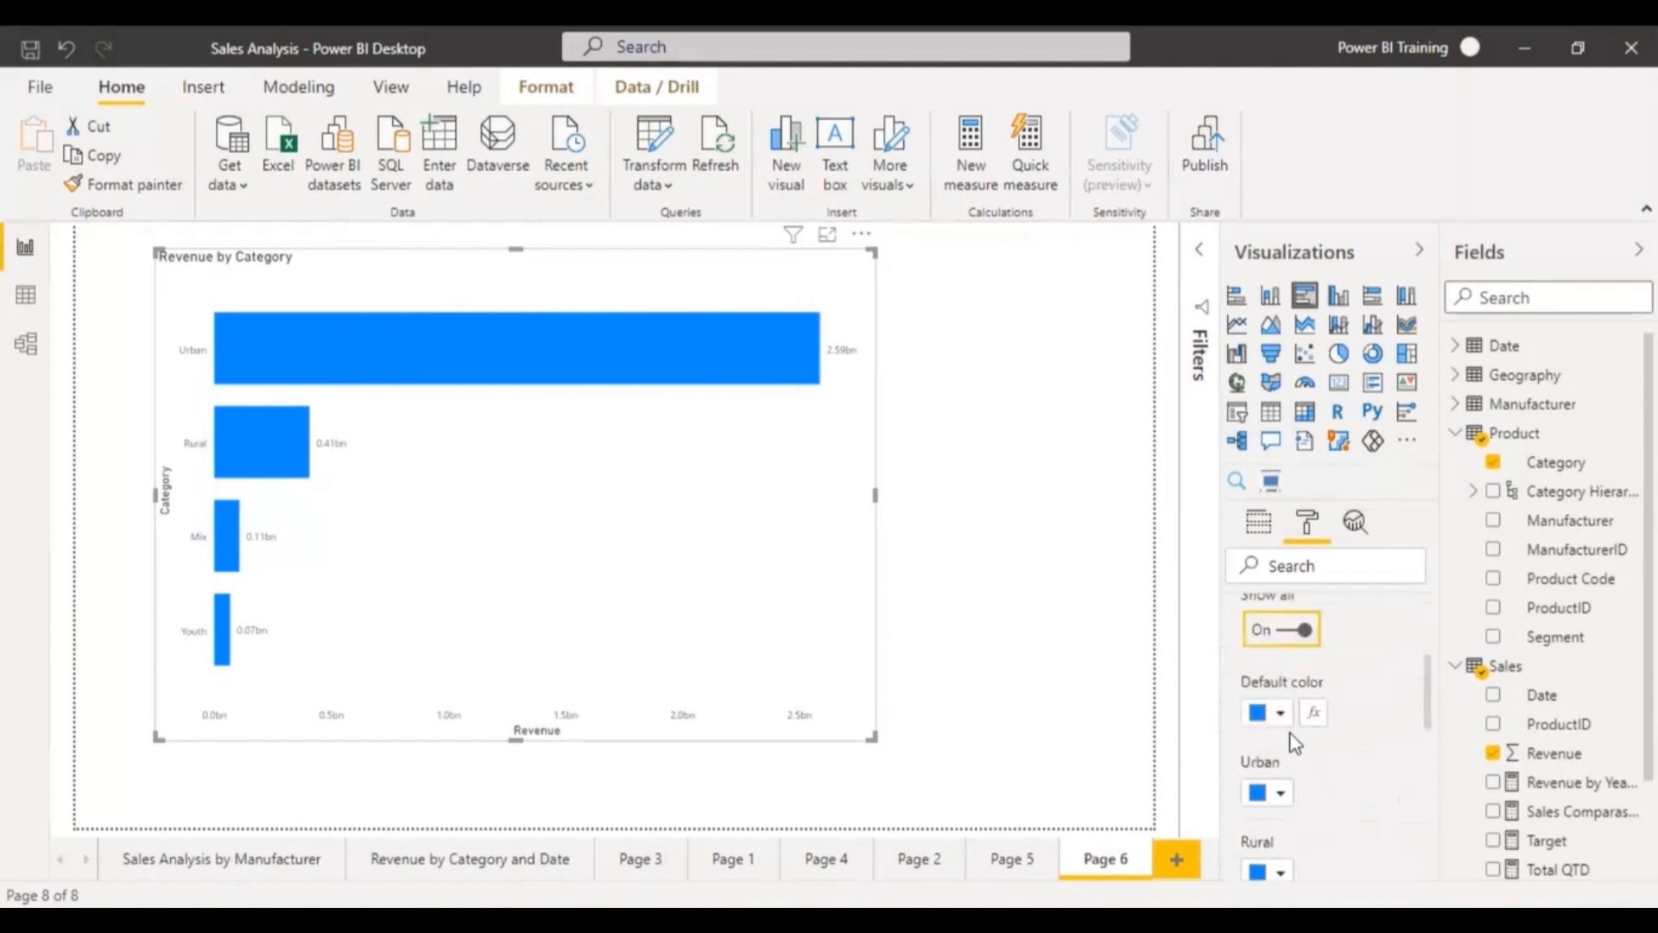
left_click(1270, 793)
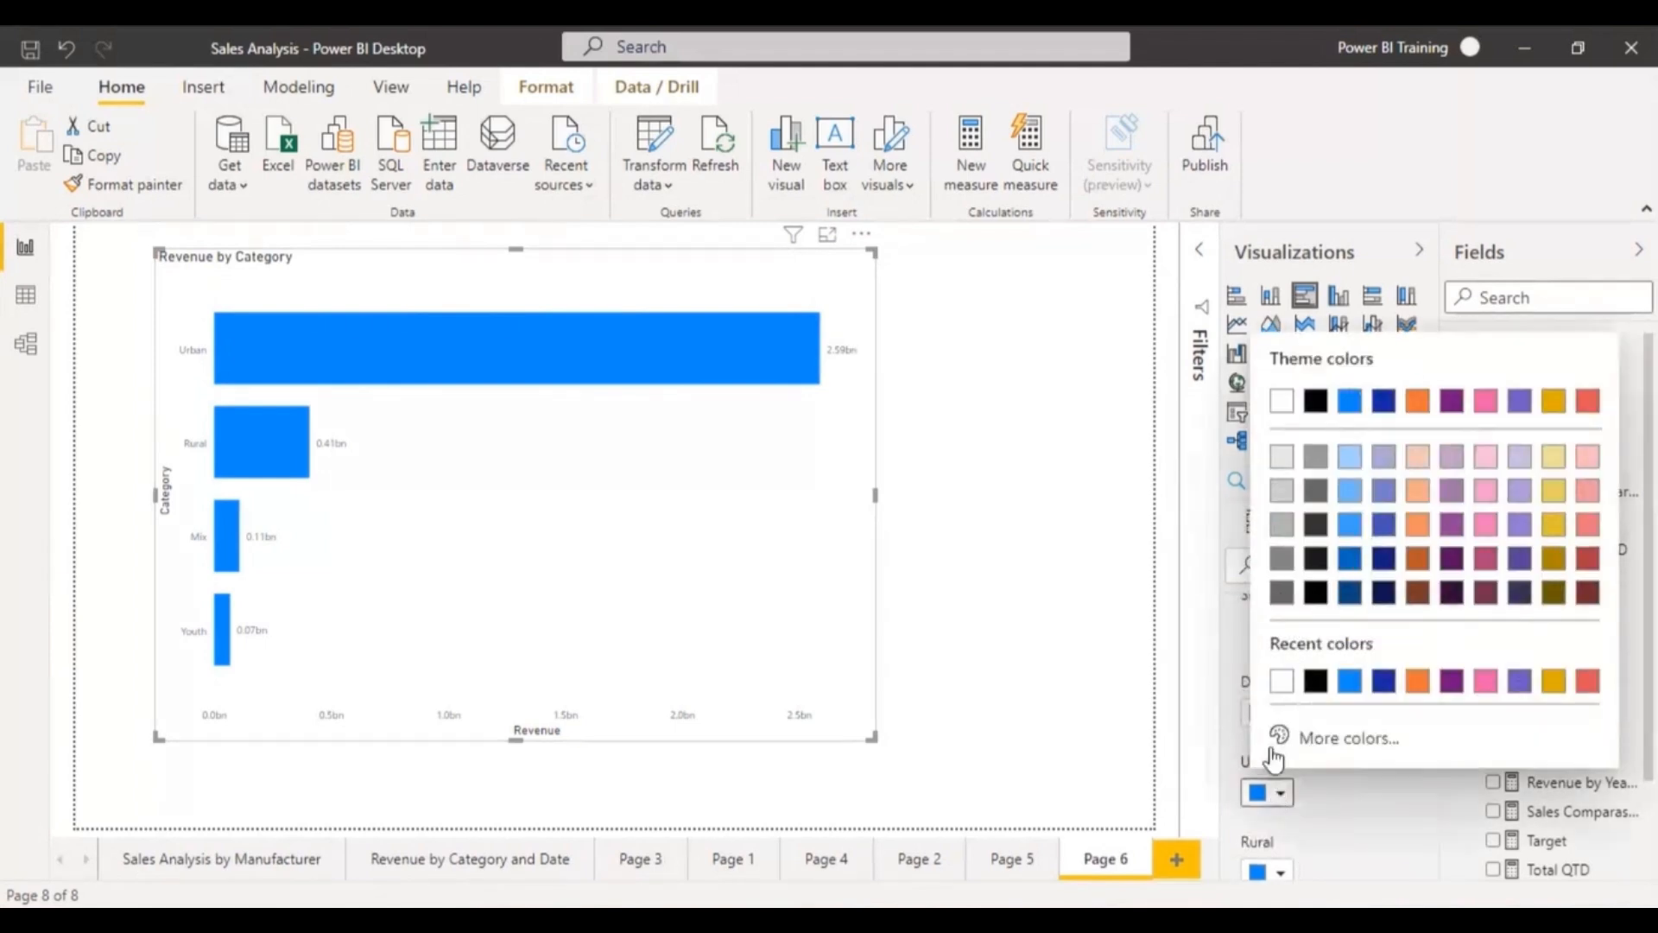
left_click(1228, 626)
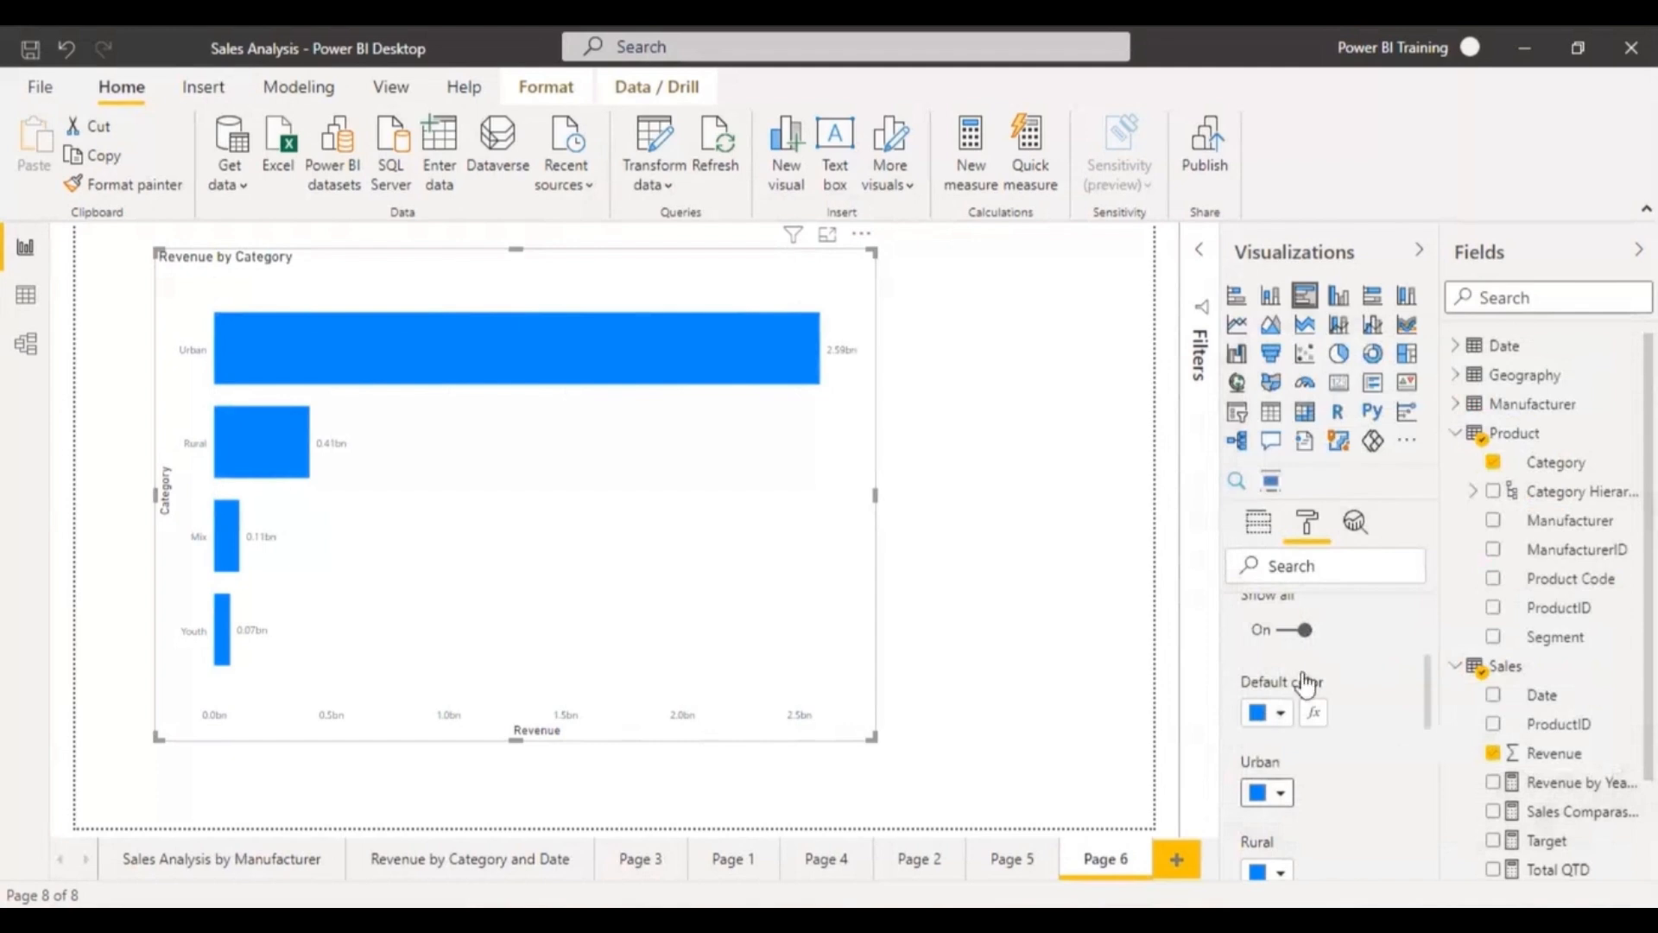
scroll(1295, 683, "up", 1)
left_click(1248, 686)
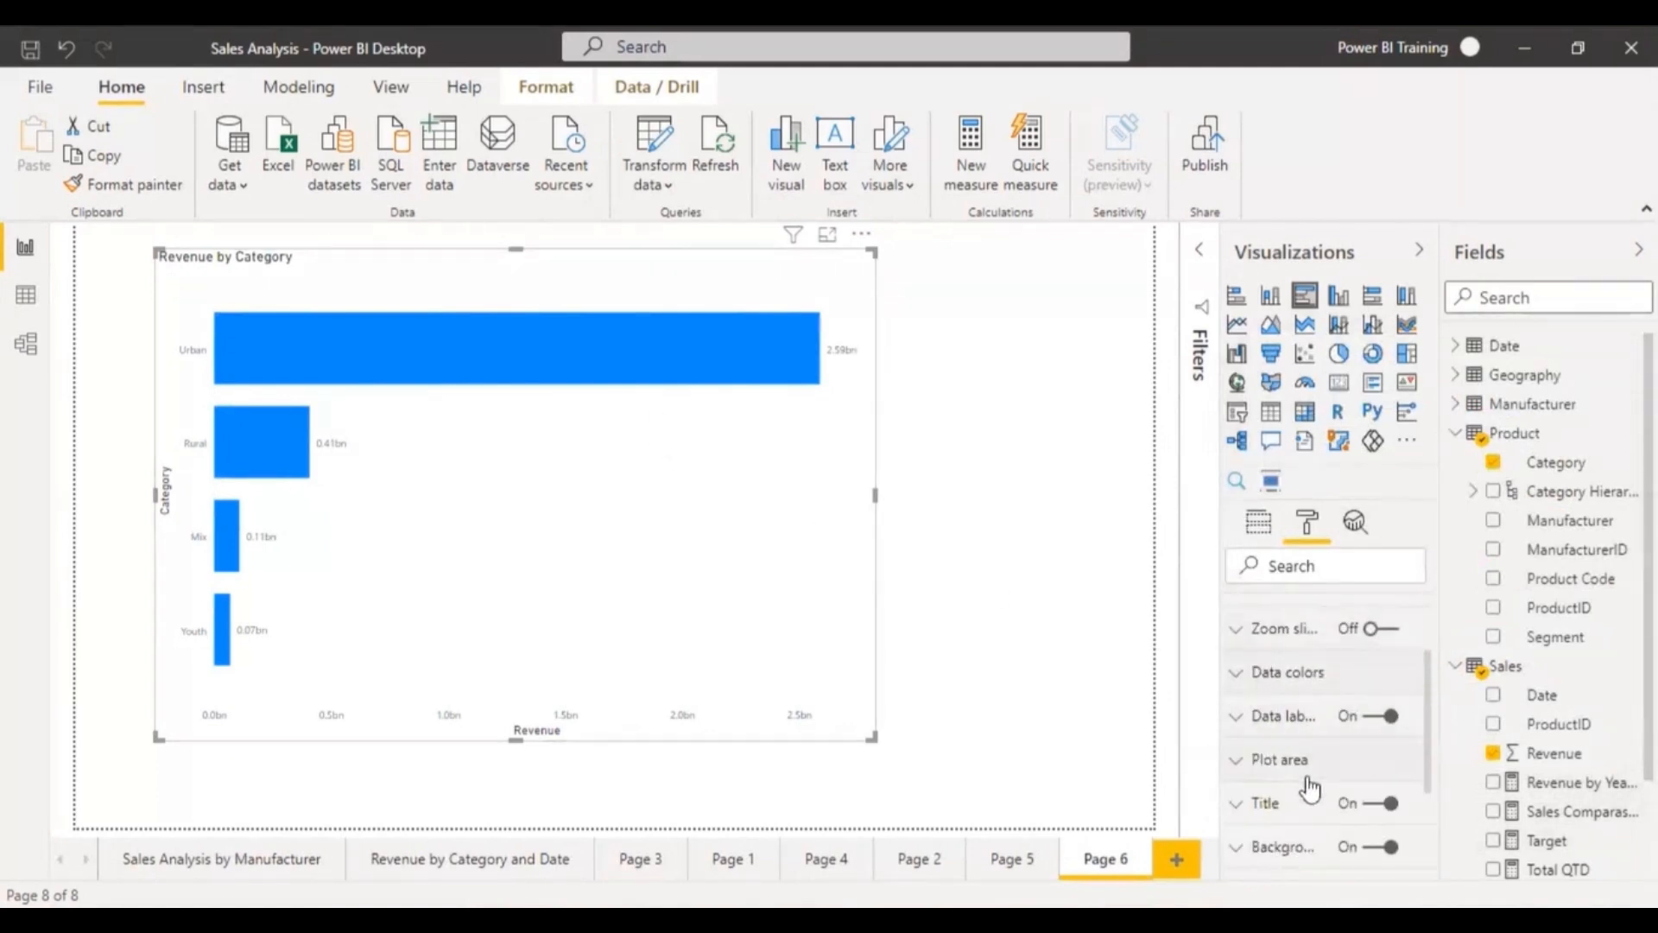
scroll(1310, 788, "down", 3)
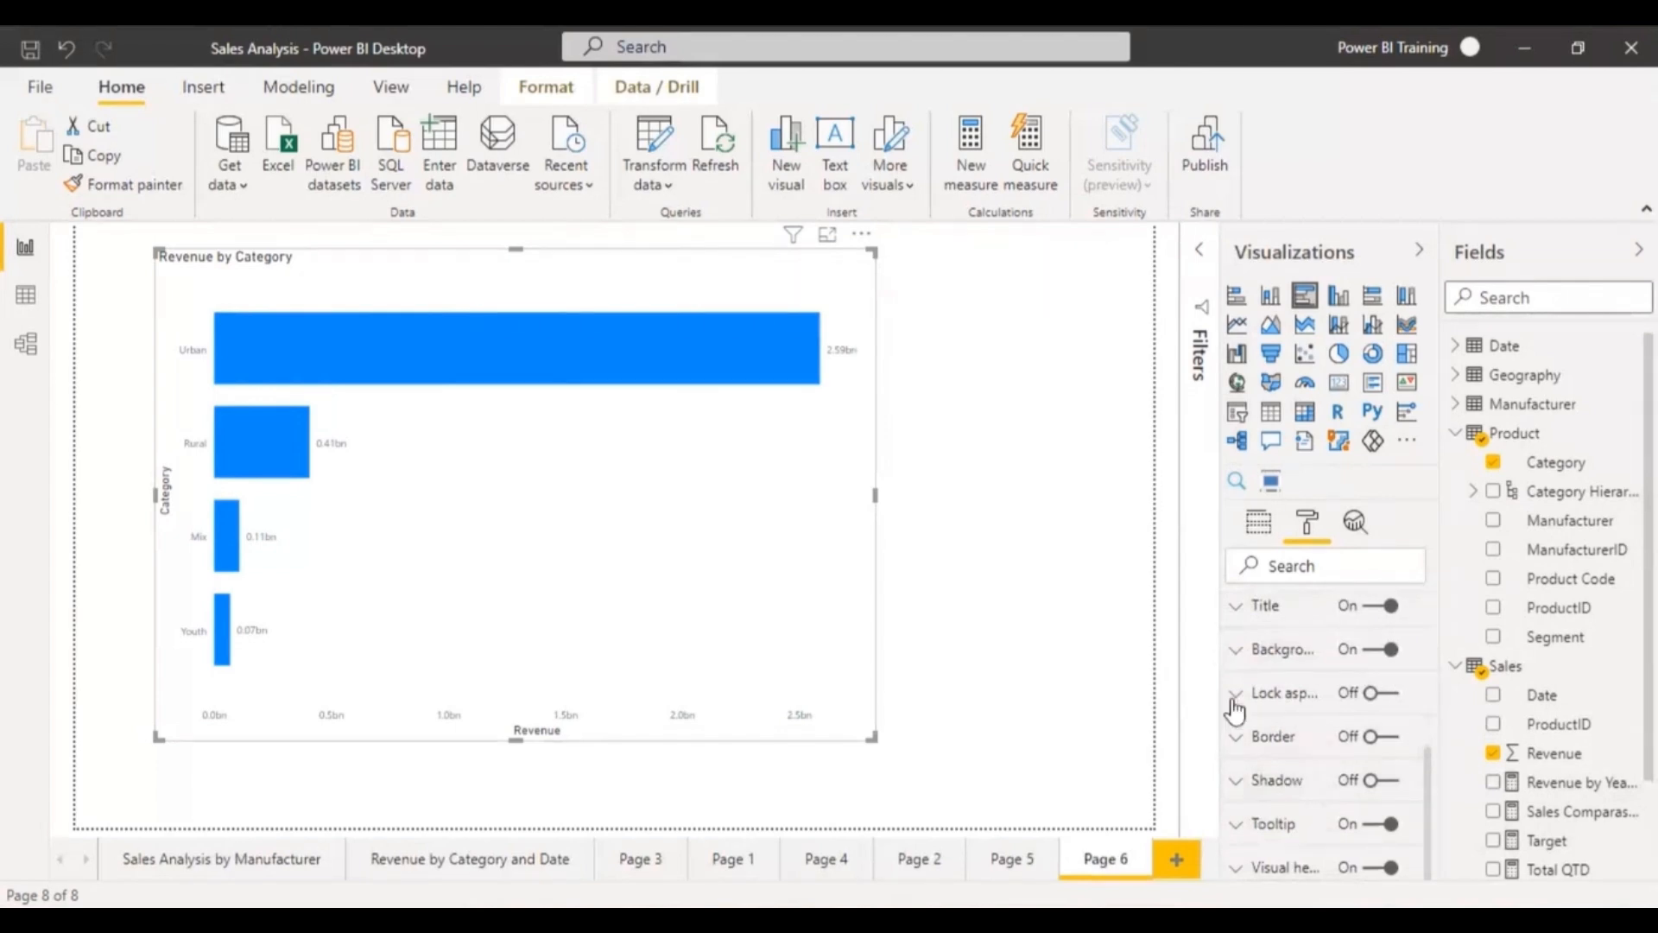
scroll(1235, 708, "up", 5)
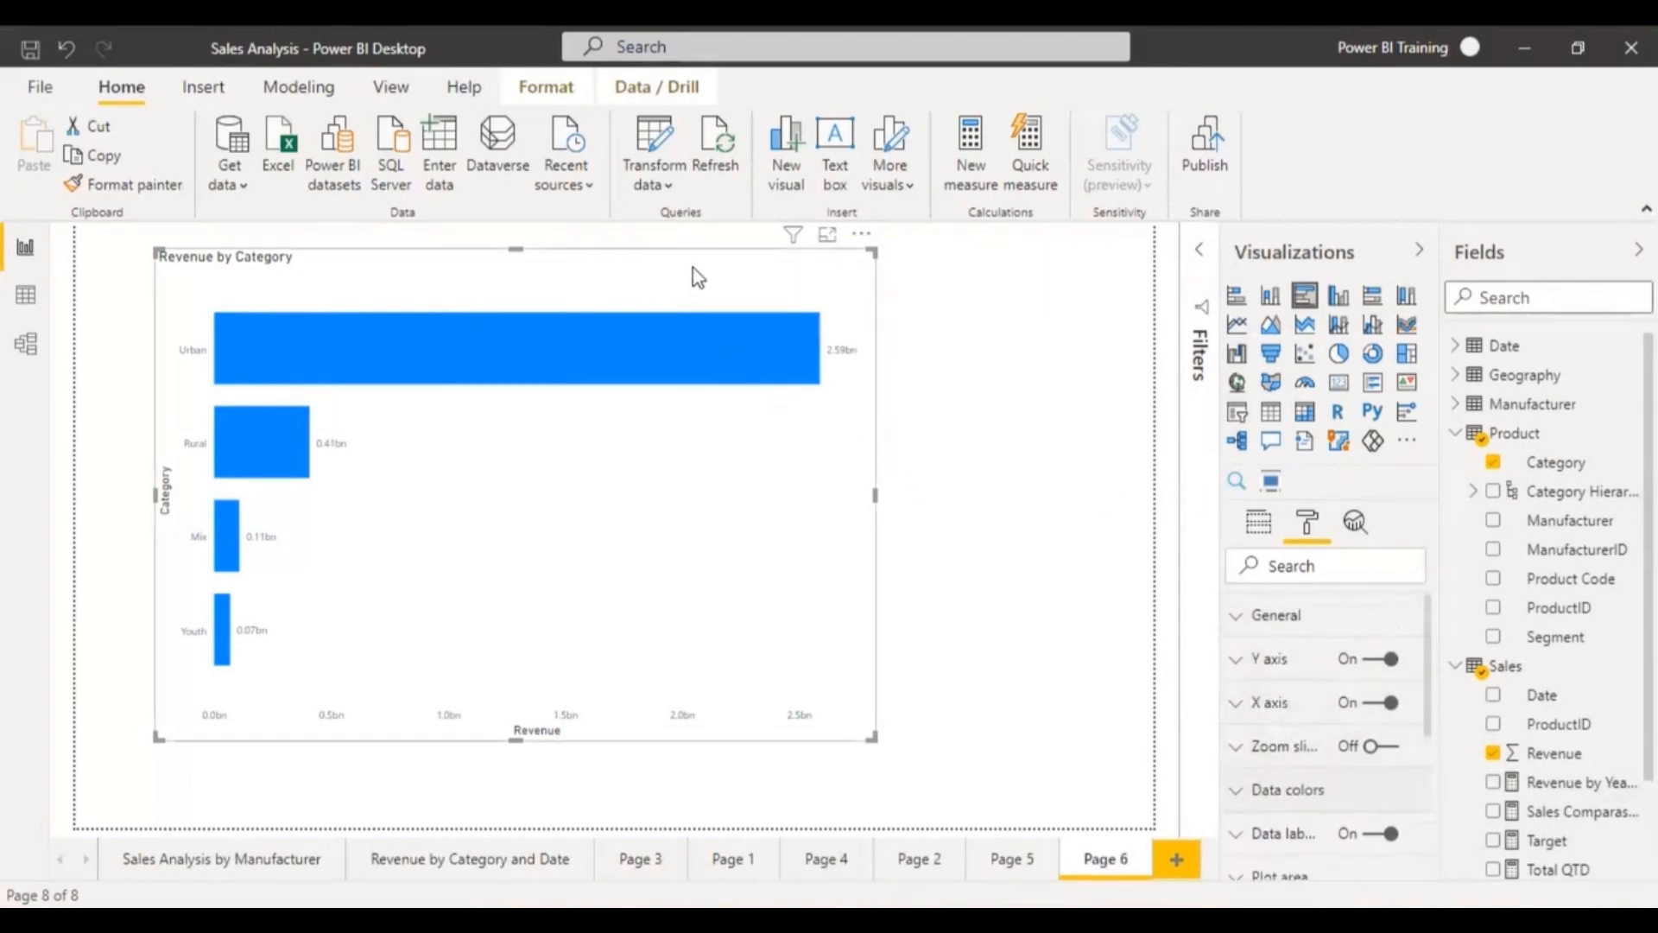
- Try the Revenue by Category visual as a pie chart and settle on a stacked bar chart
left_click(1339, 366)
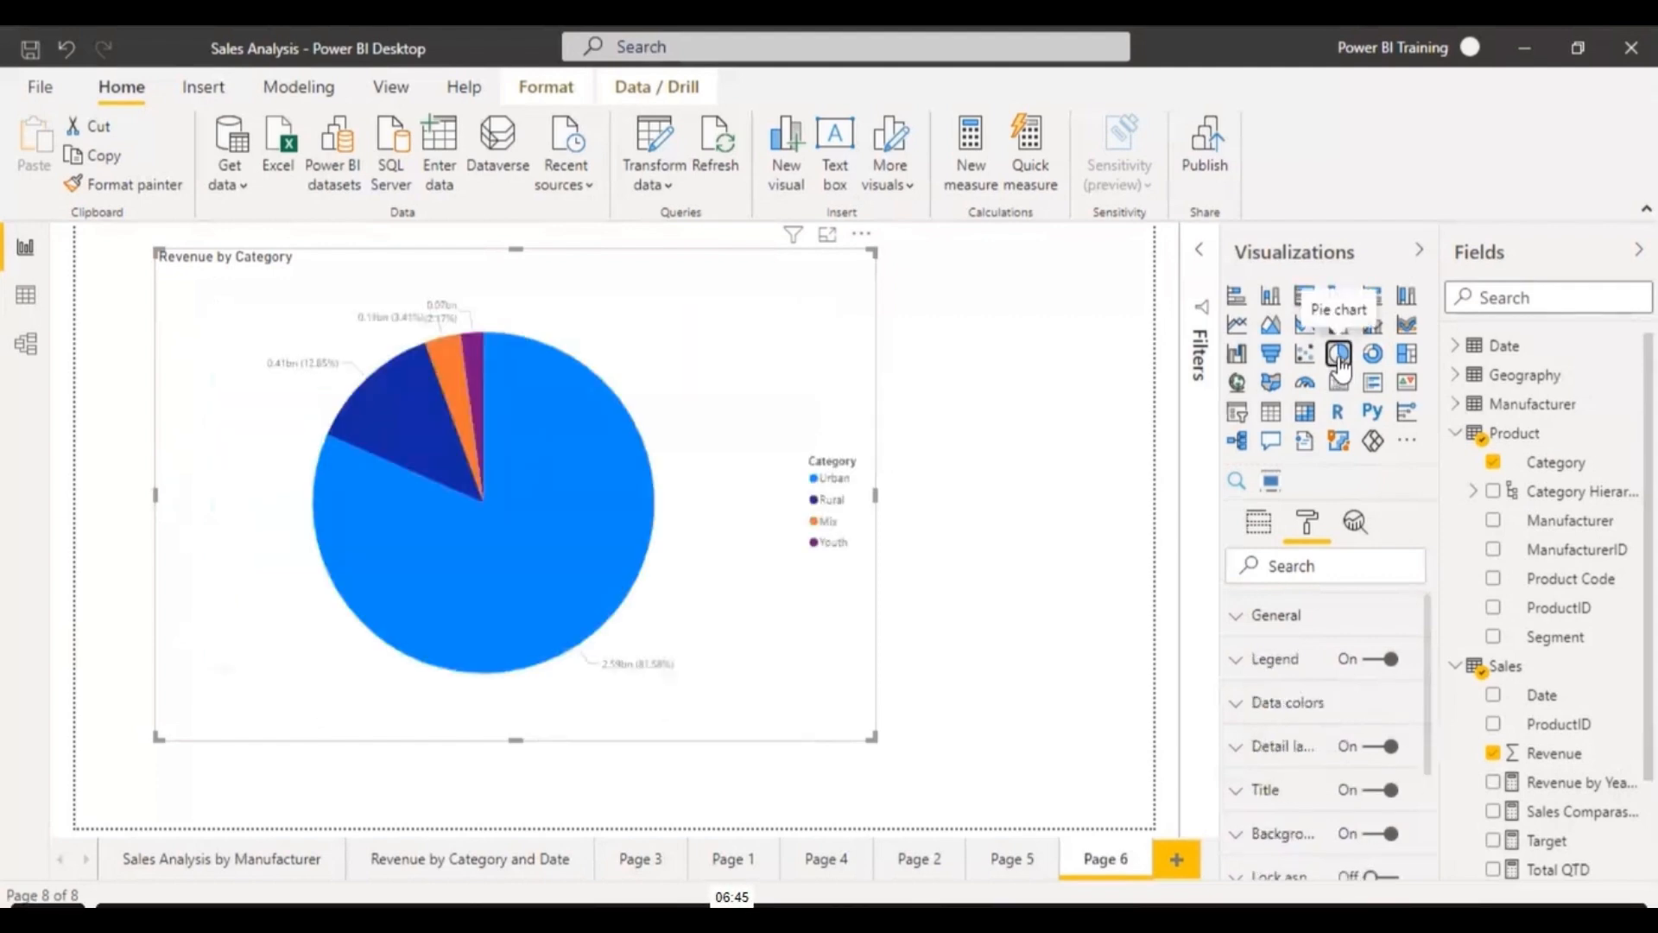
left_click(1237, 298)
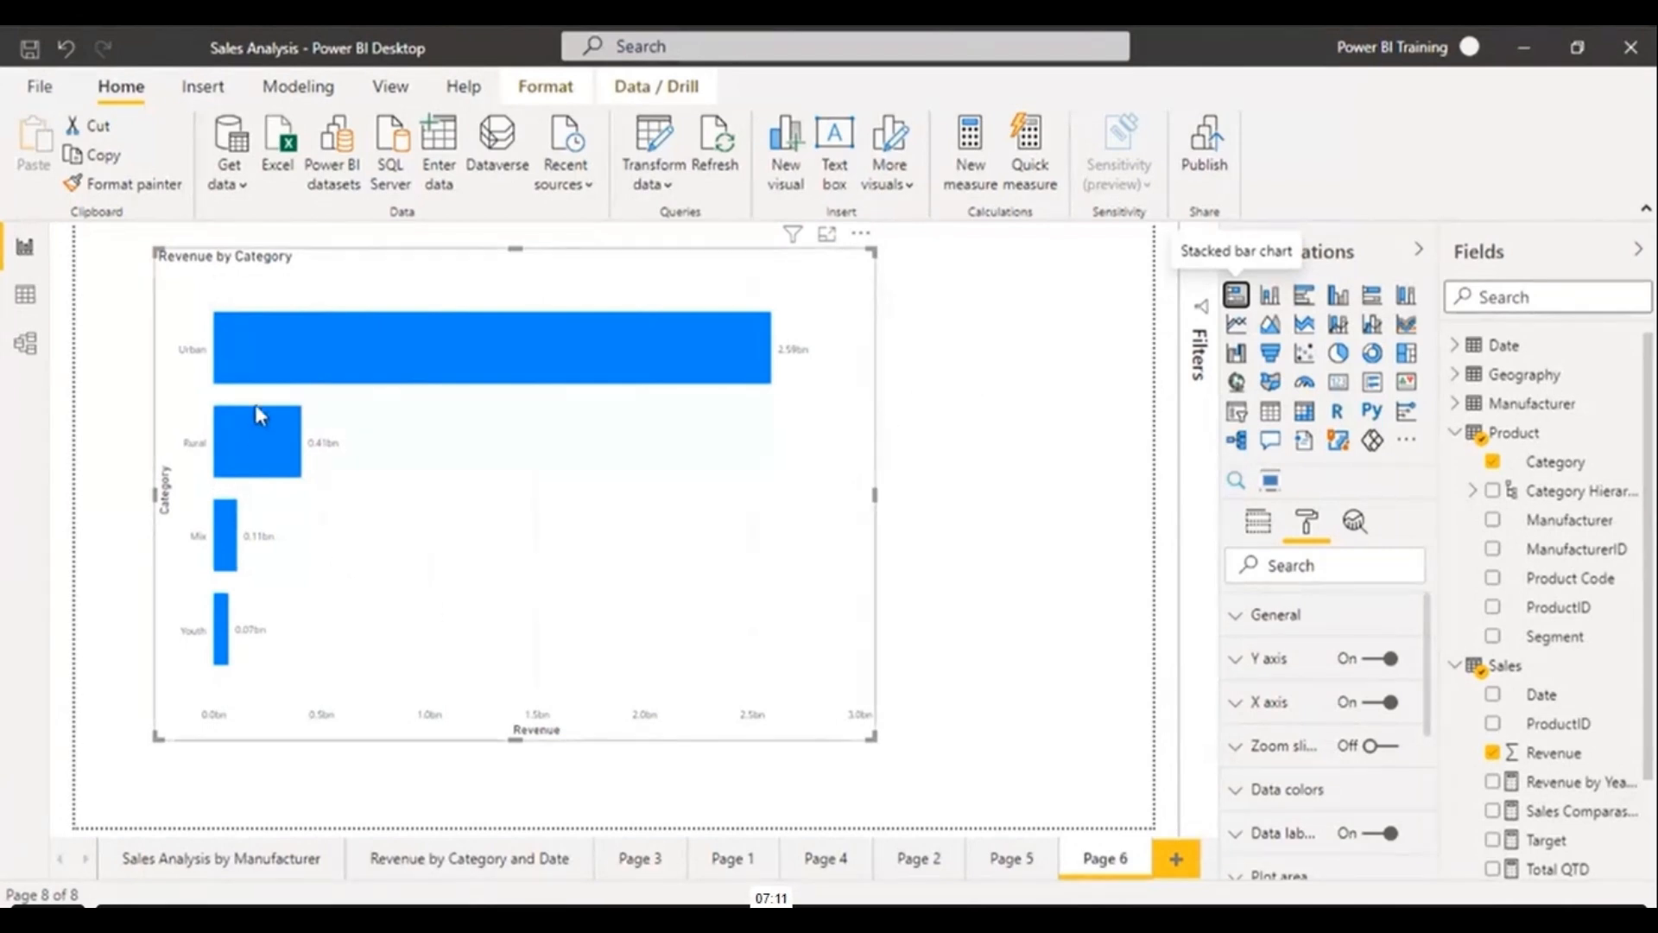
left_click(903, 428)
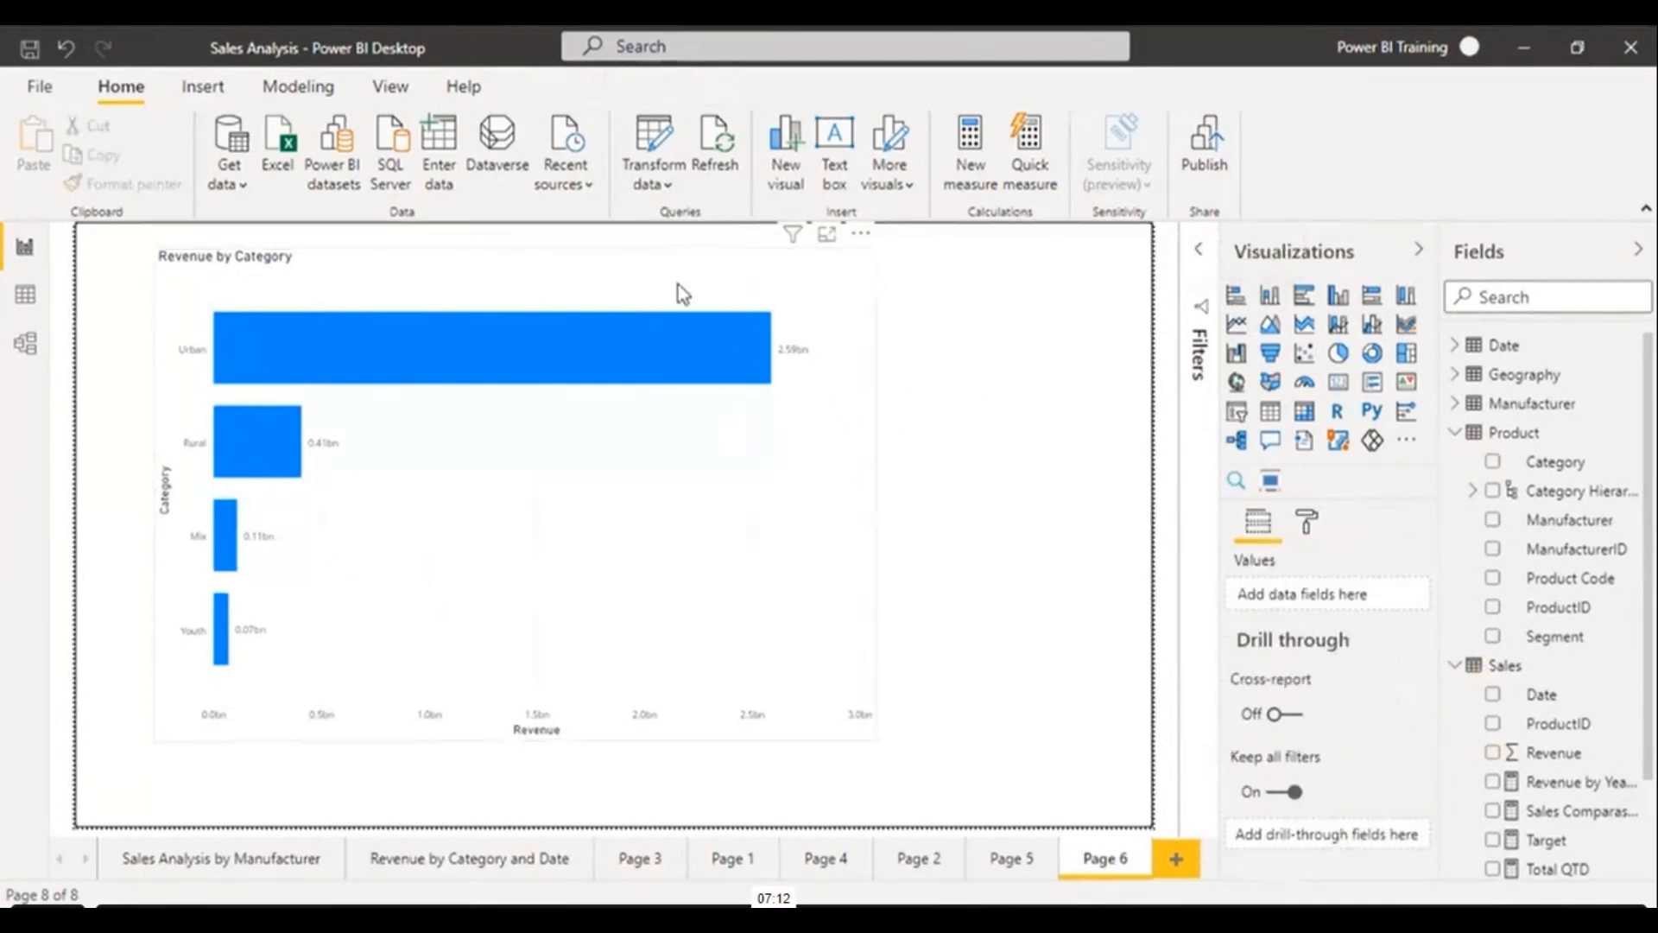
- Narrow the Revenue by Category chart to about half its width and move it to the page's upper-left corner
left_click(635, 259)
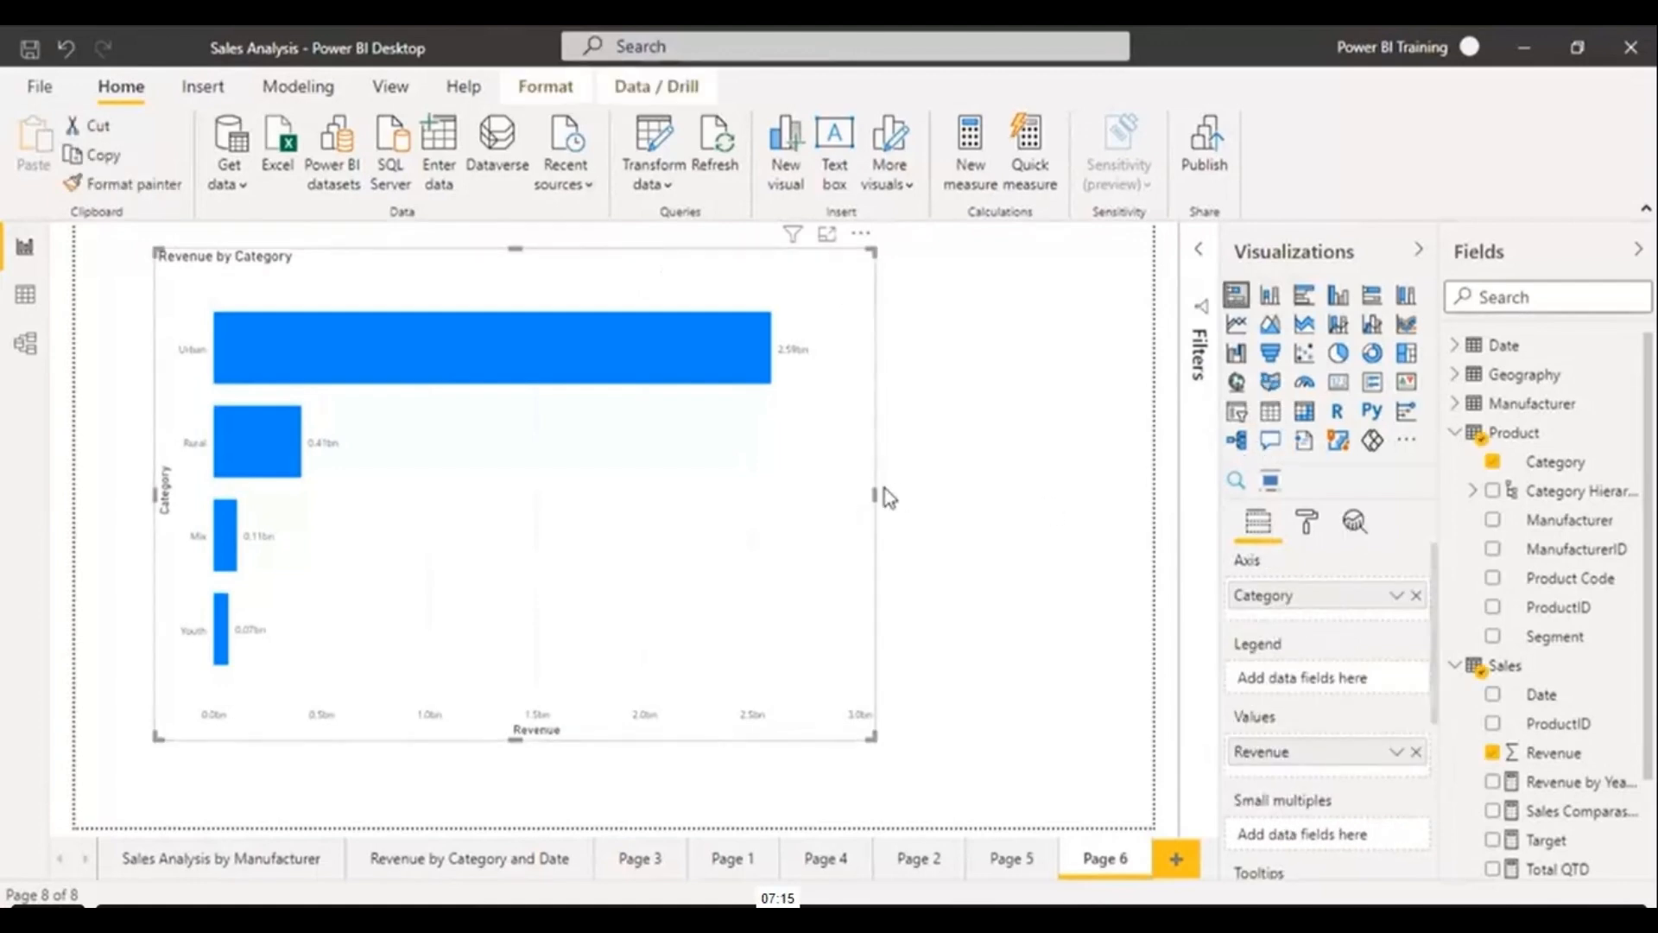
left_click_drag(876, 490, 513, 509)
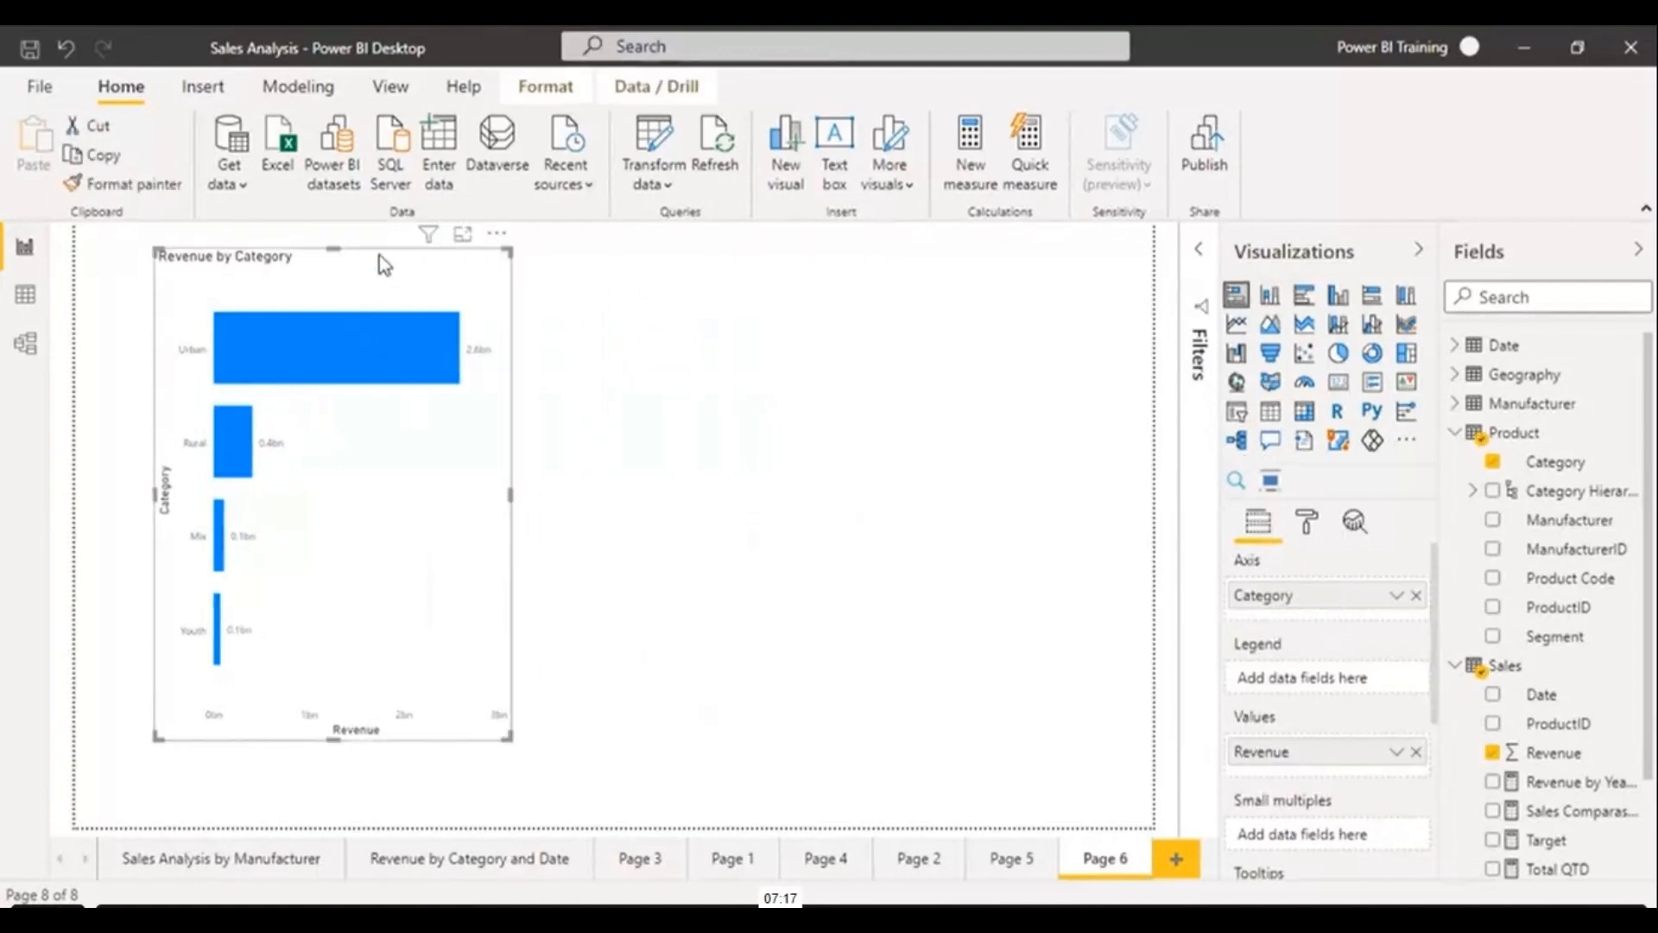
left_click_drag(381, 259, 313, 245)
left_click(905, 528)
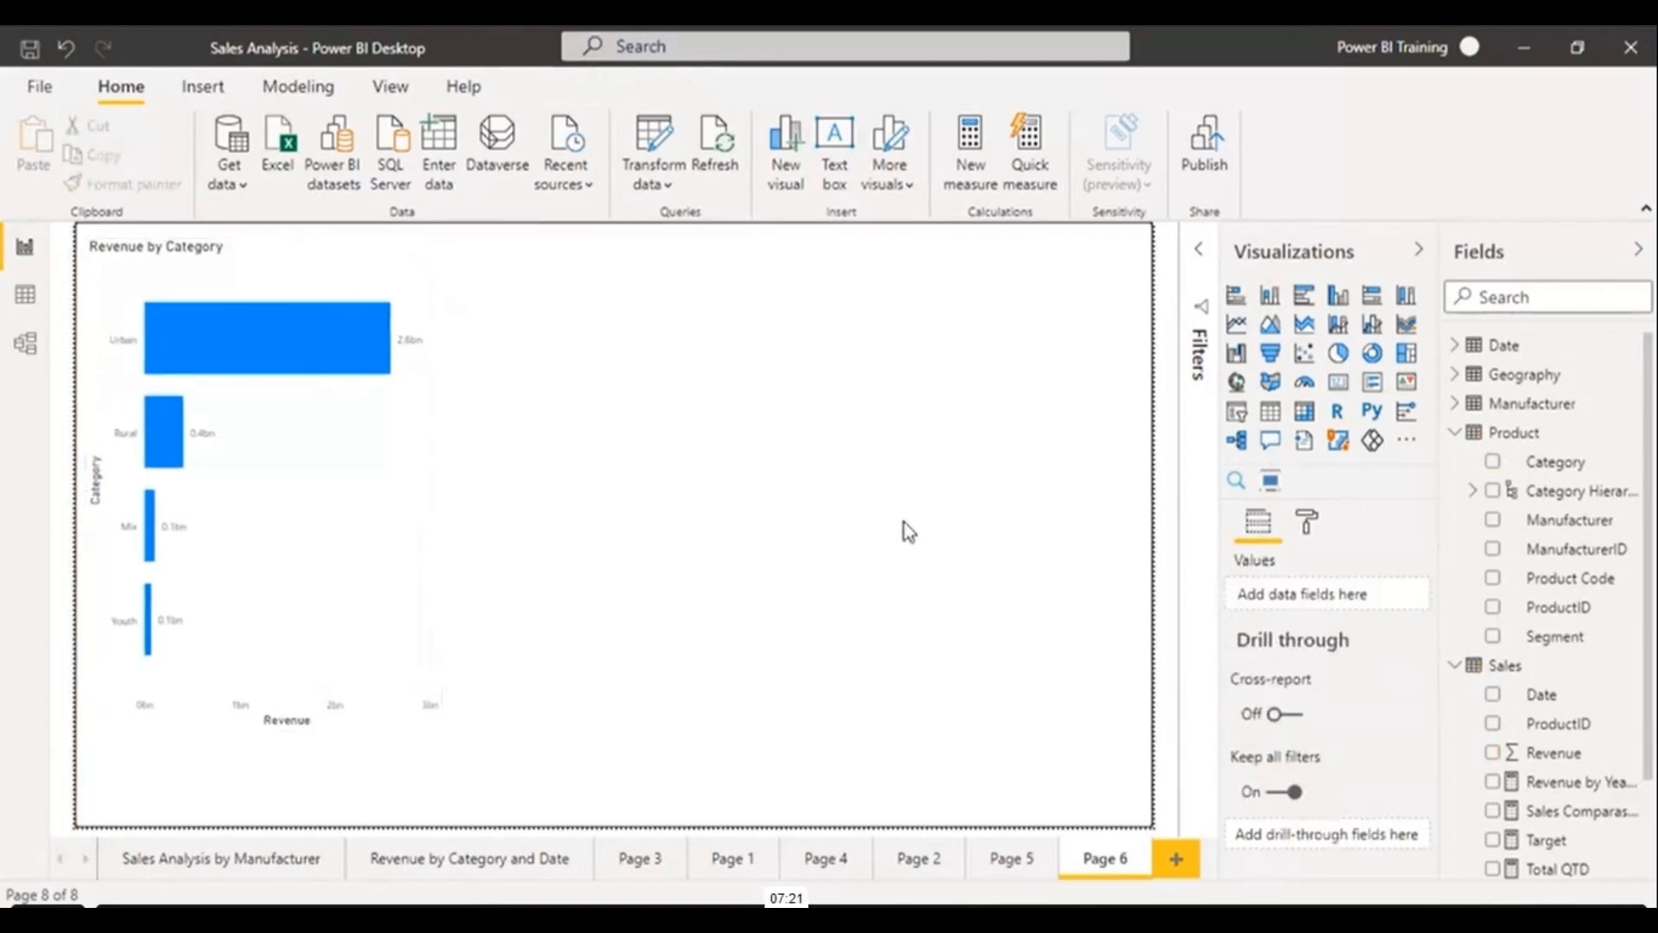
- Insert a Q&A button, place it in the empty area beside the chart, and enlarge it into a big rectangle
left_click(202, 86)
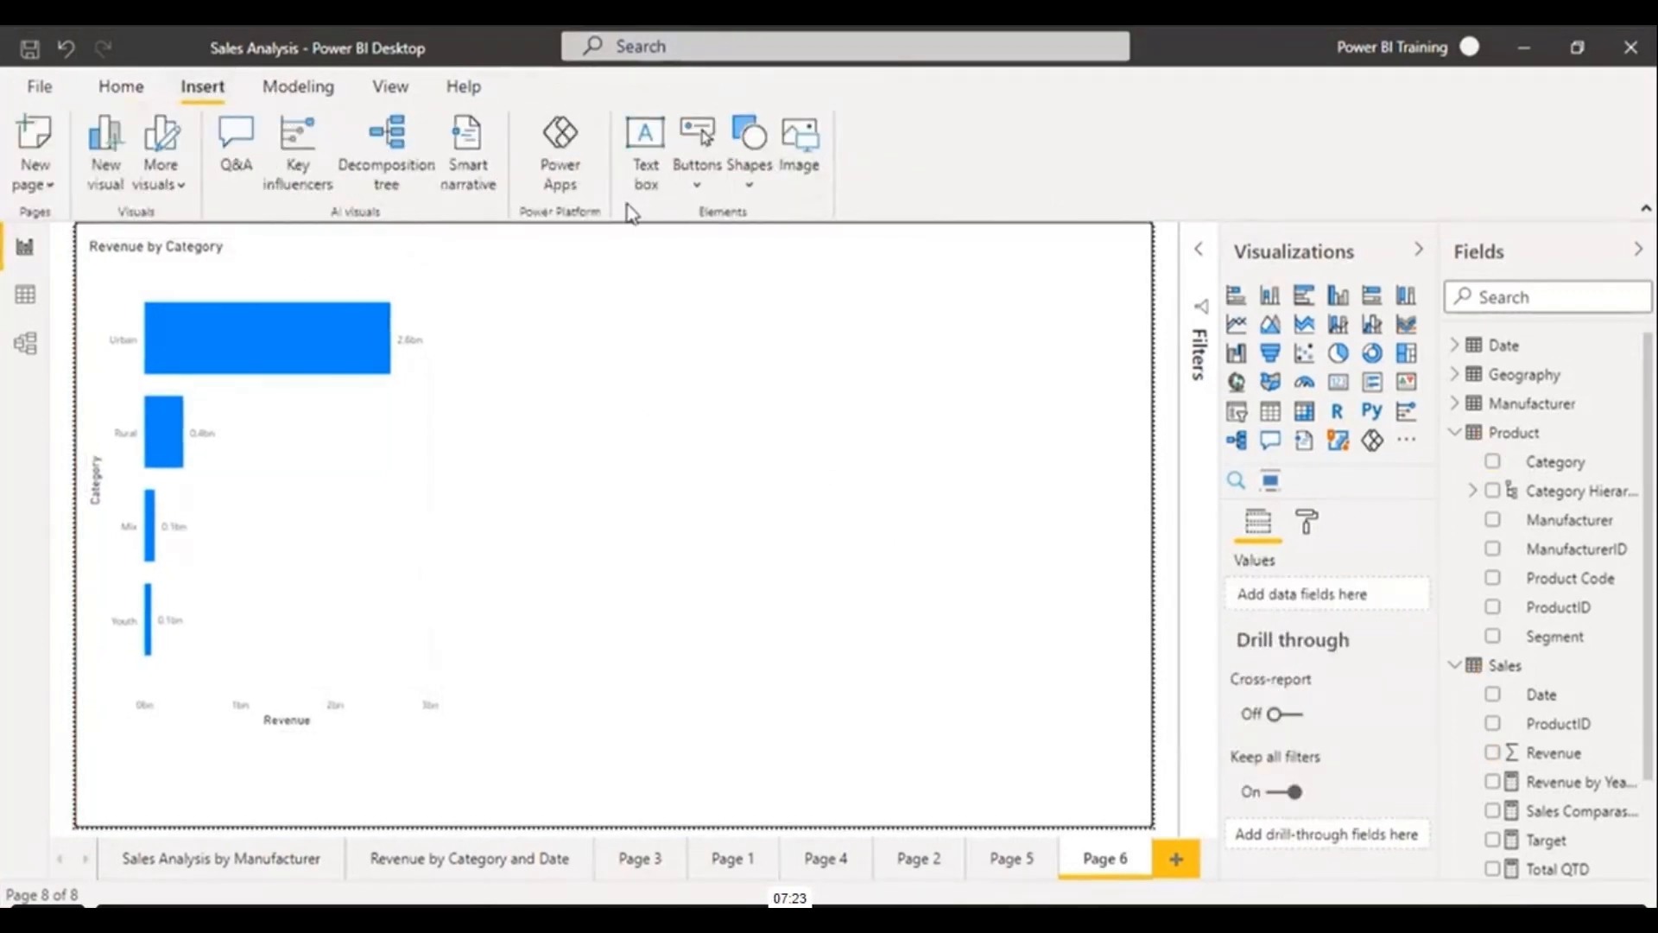
left_click(705, 183)
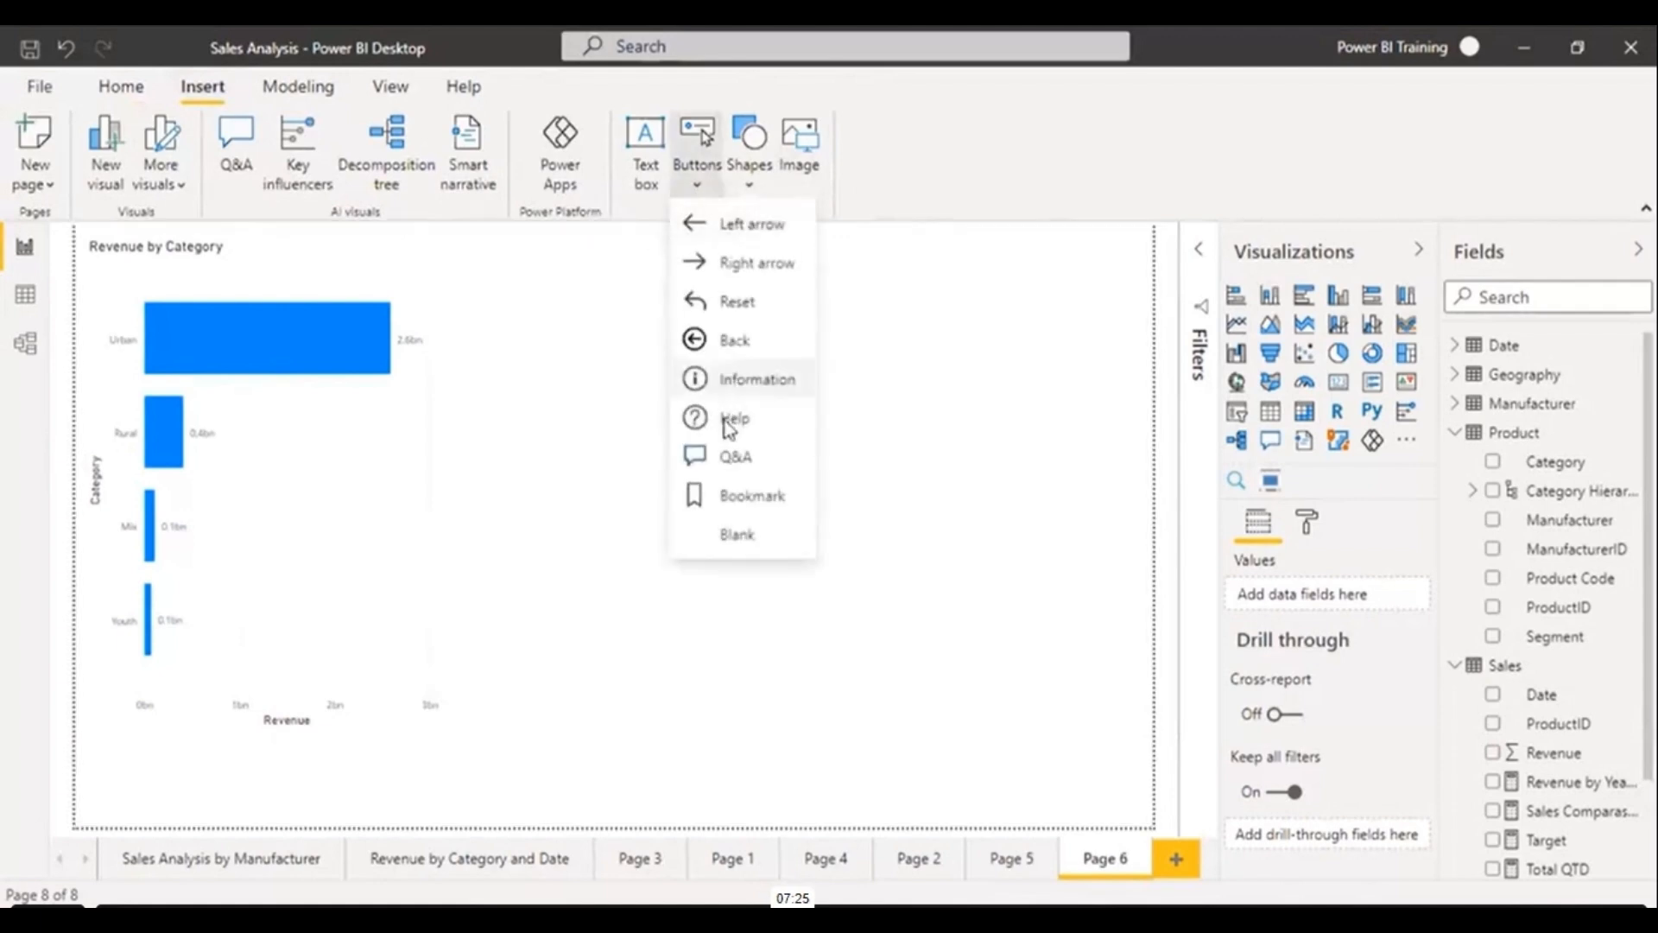
left_click(732, 459)
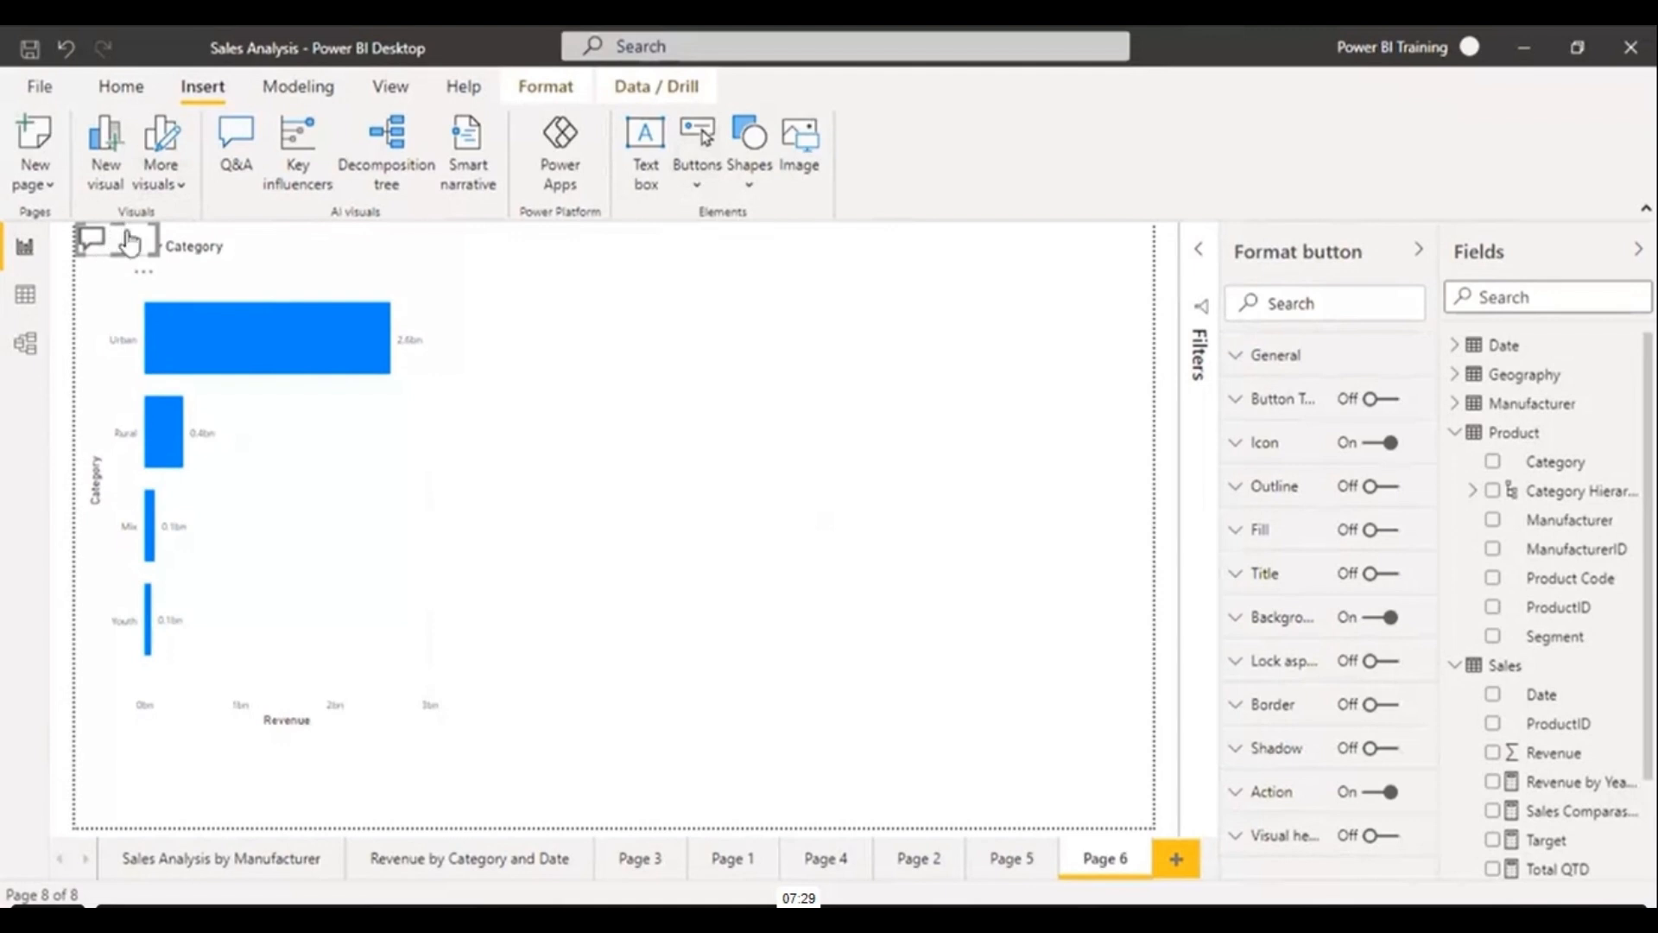
left_click_drag(132, 245, 1062, 456)
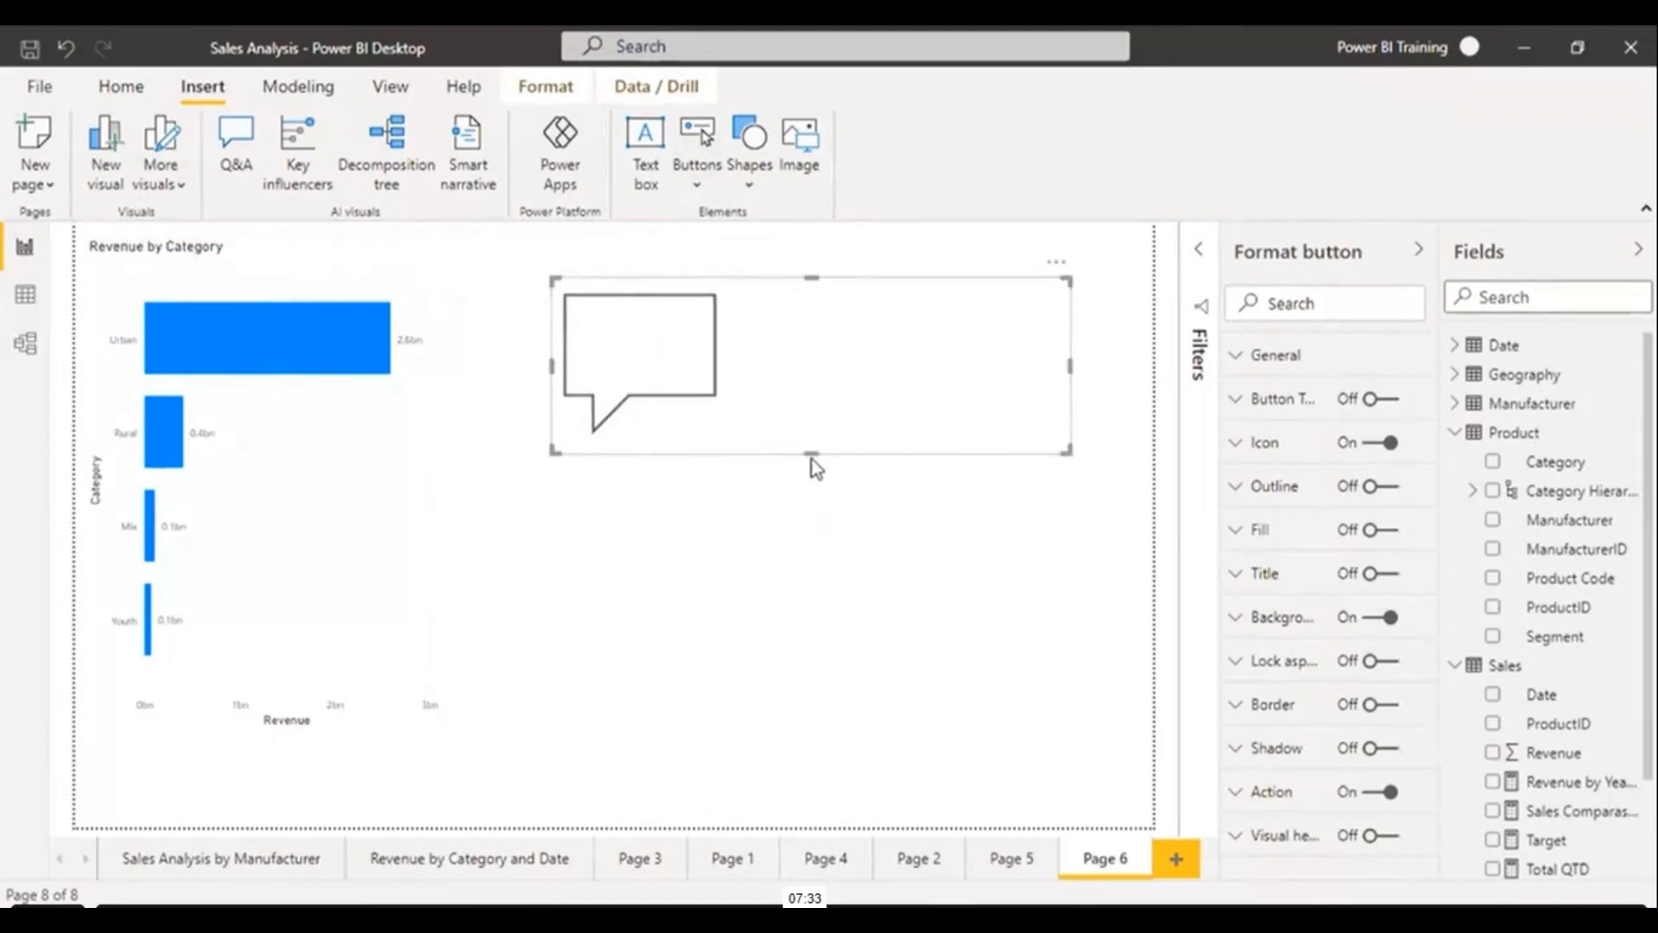
left_click_drag(811, 454, 812, 614)
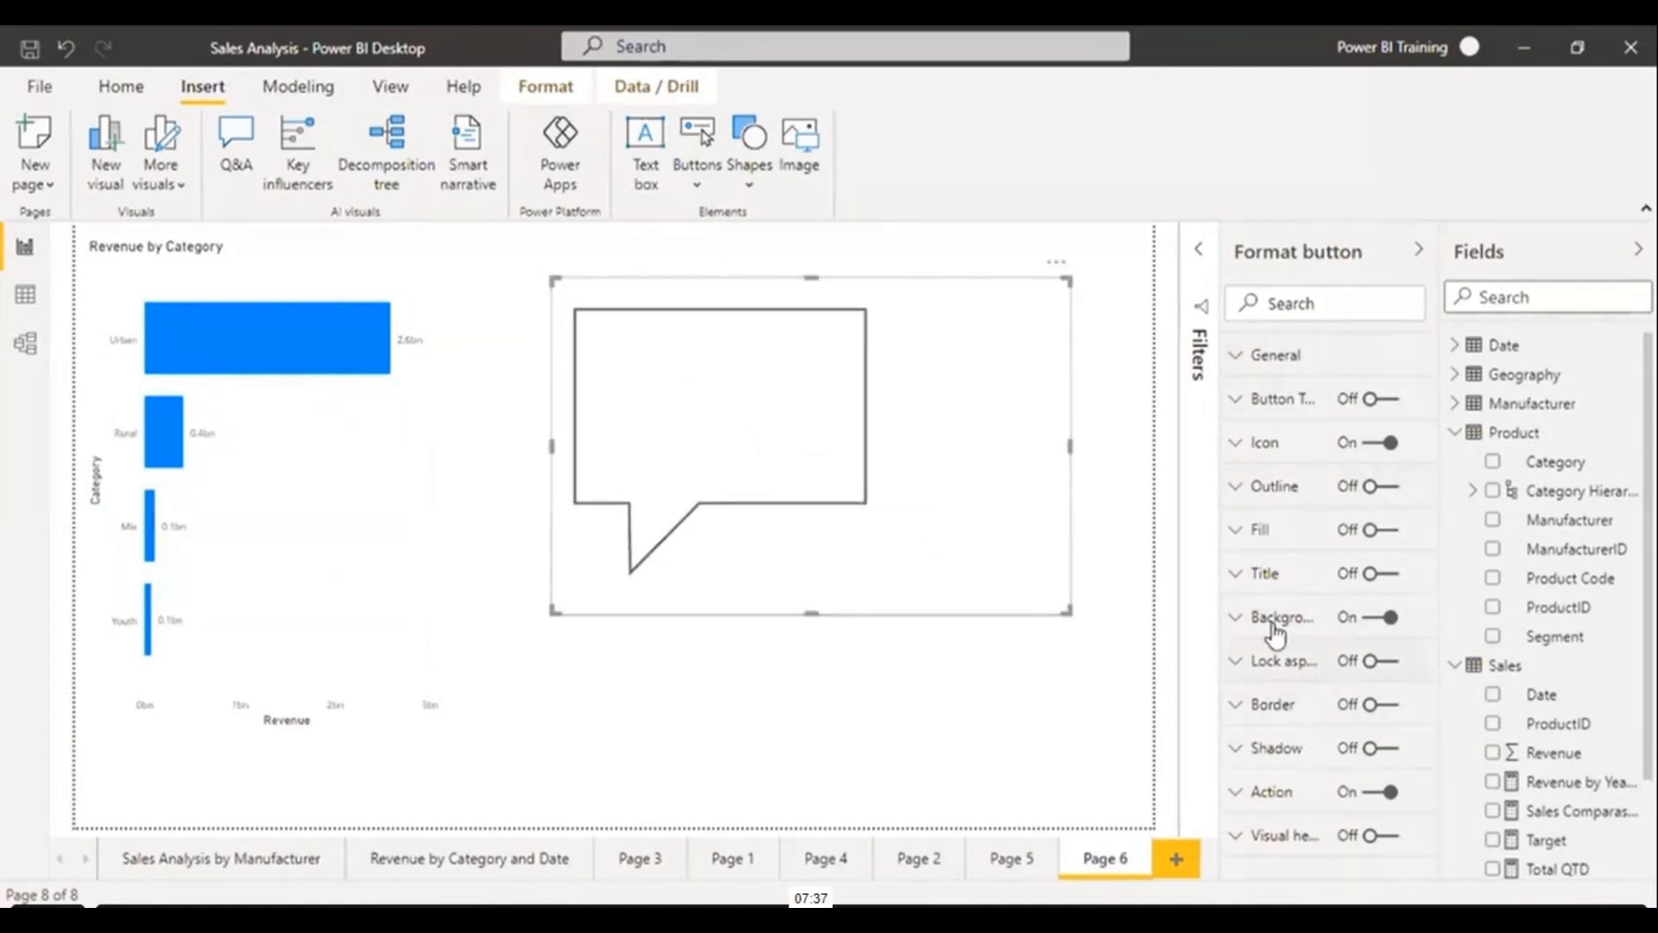
- Turn on the Q&A button's fill, color it dark gold, and set its transparency to 16%
left_click(1379, 530)
left_click(1245, 542)
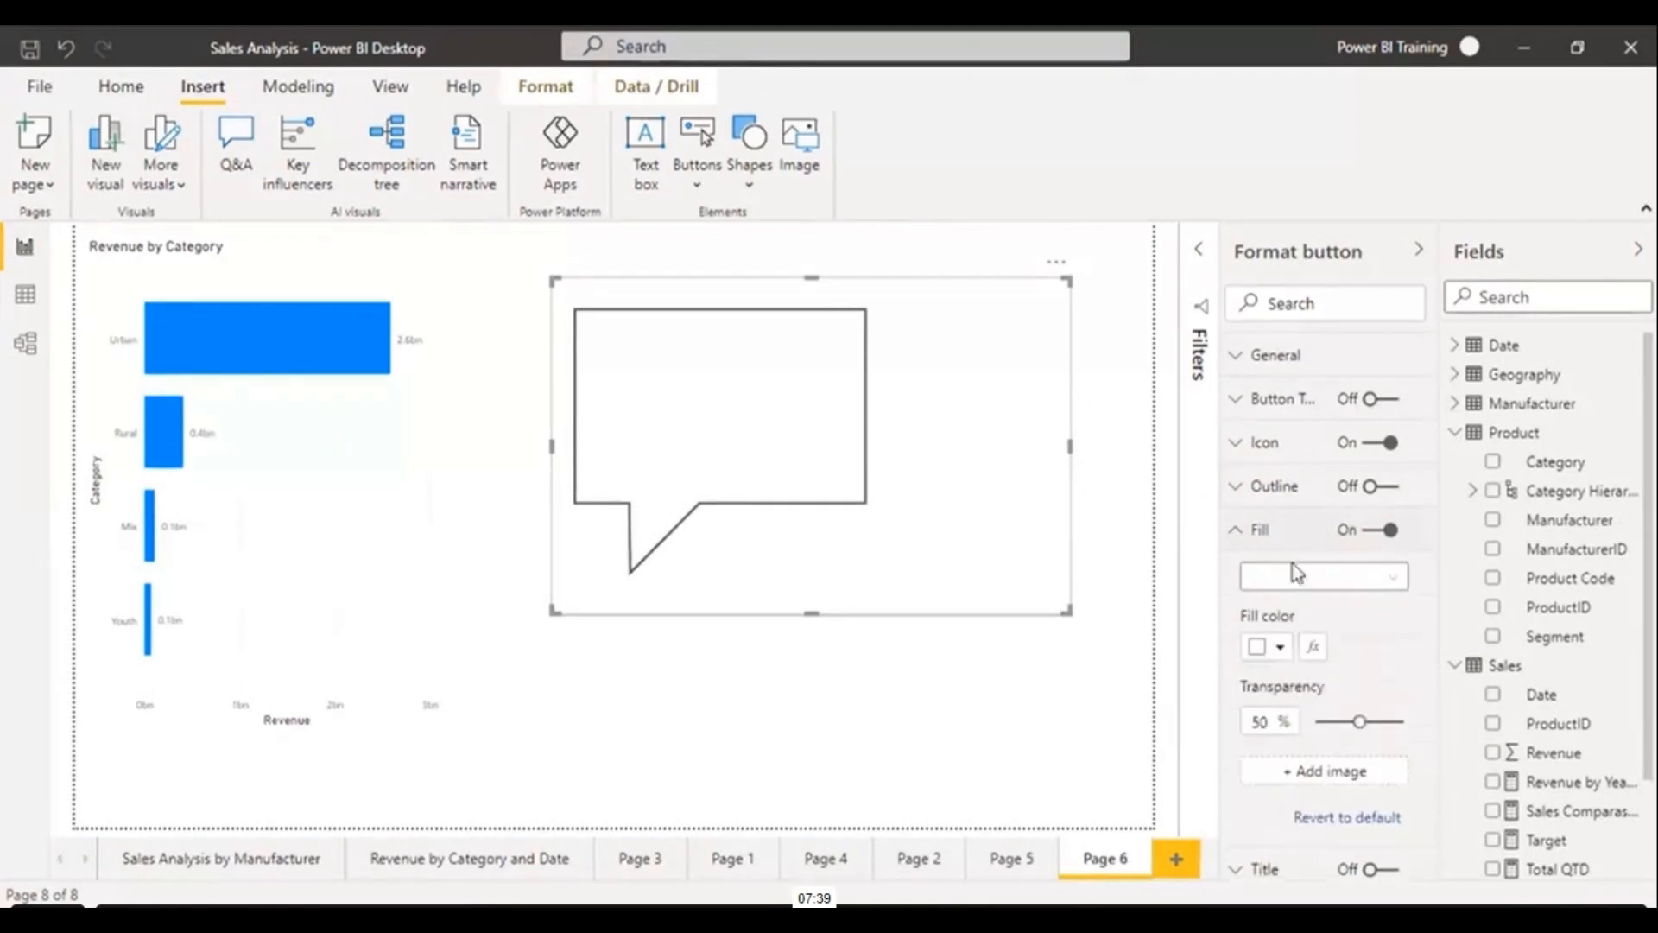
left_click(1279, 647)
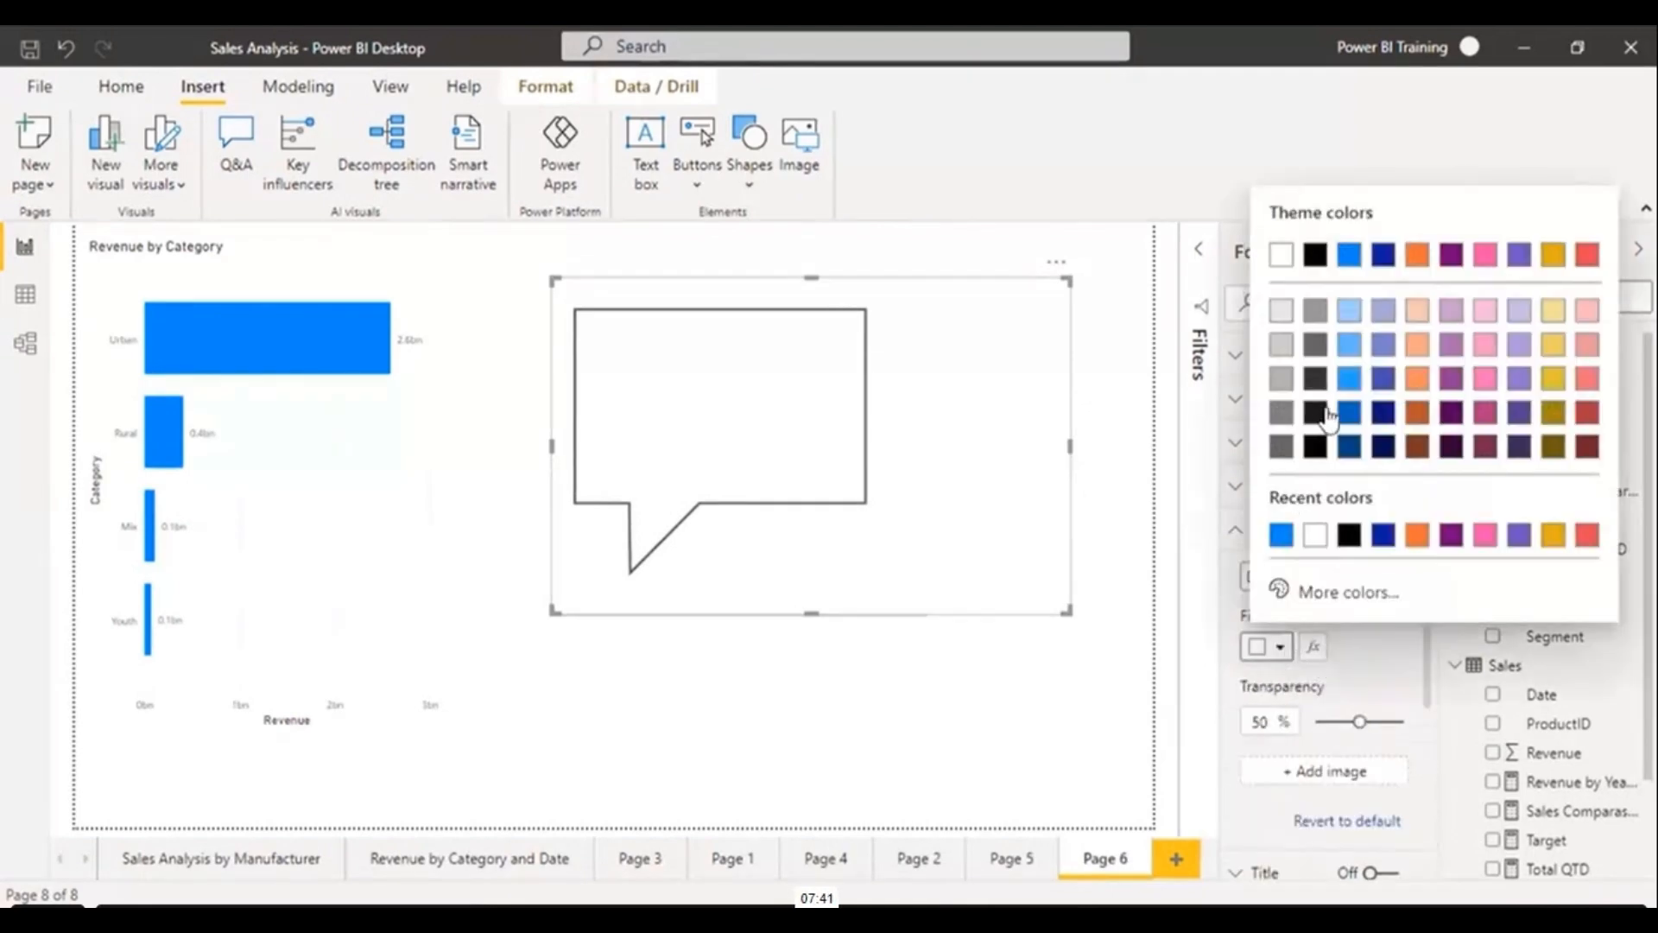
left_click(1314, 354)
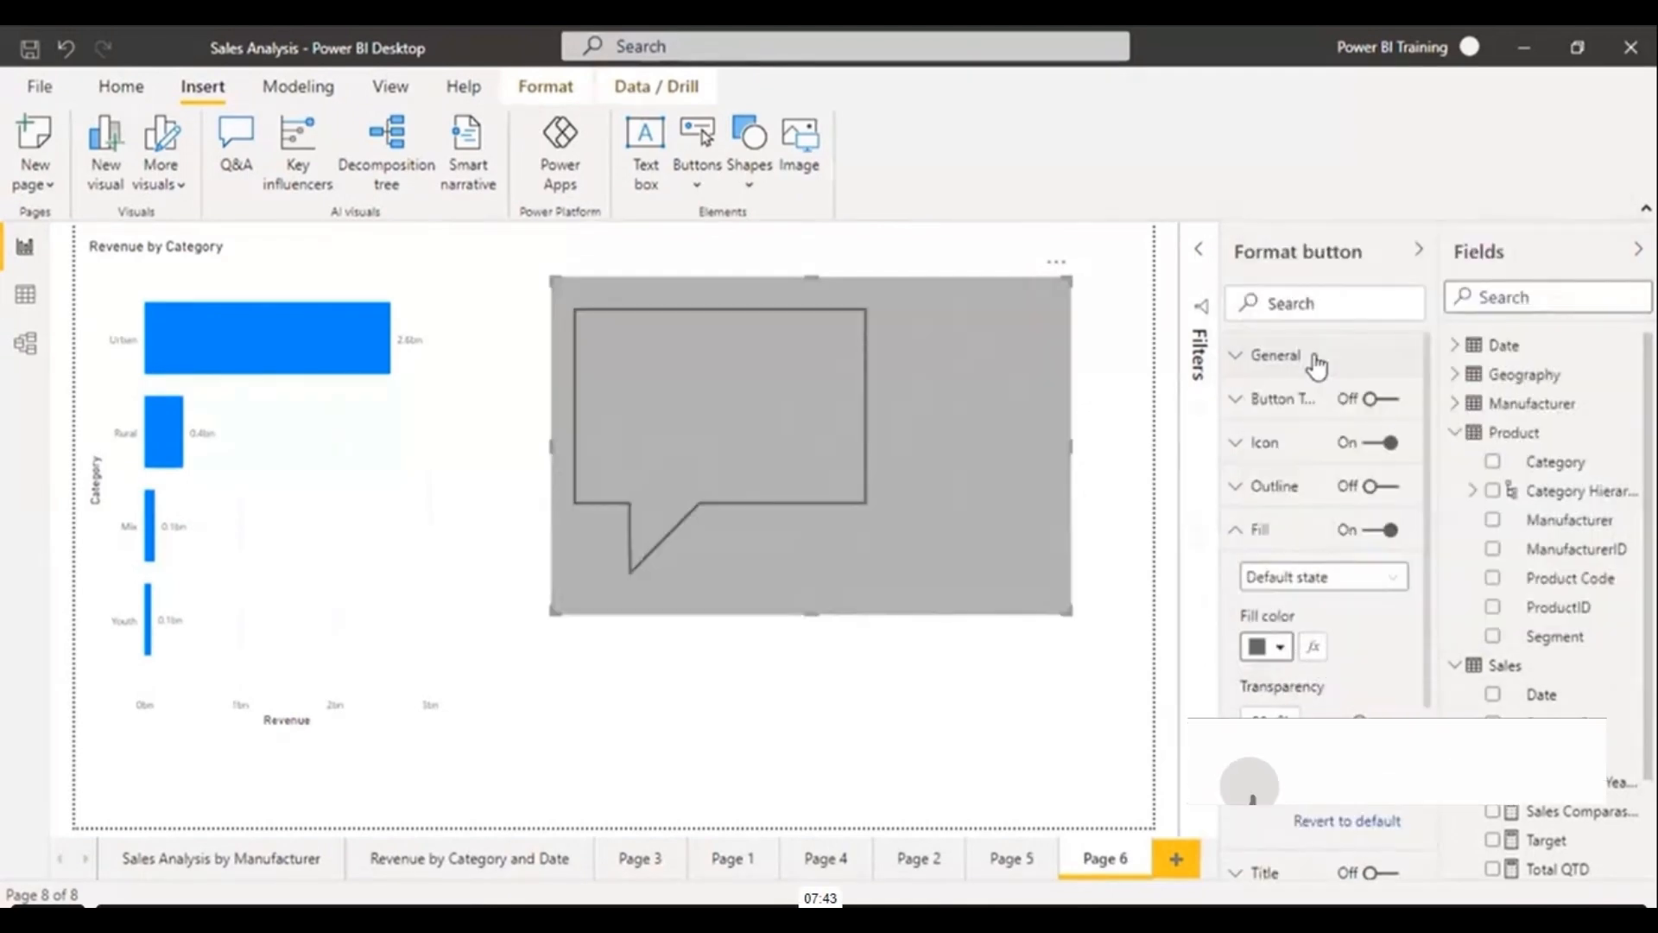
left_click(1279, 647)
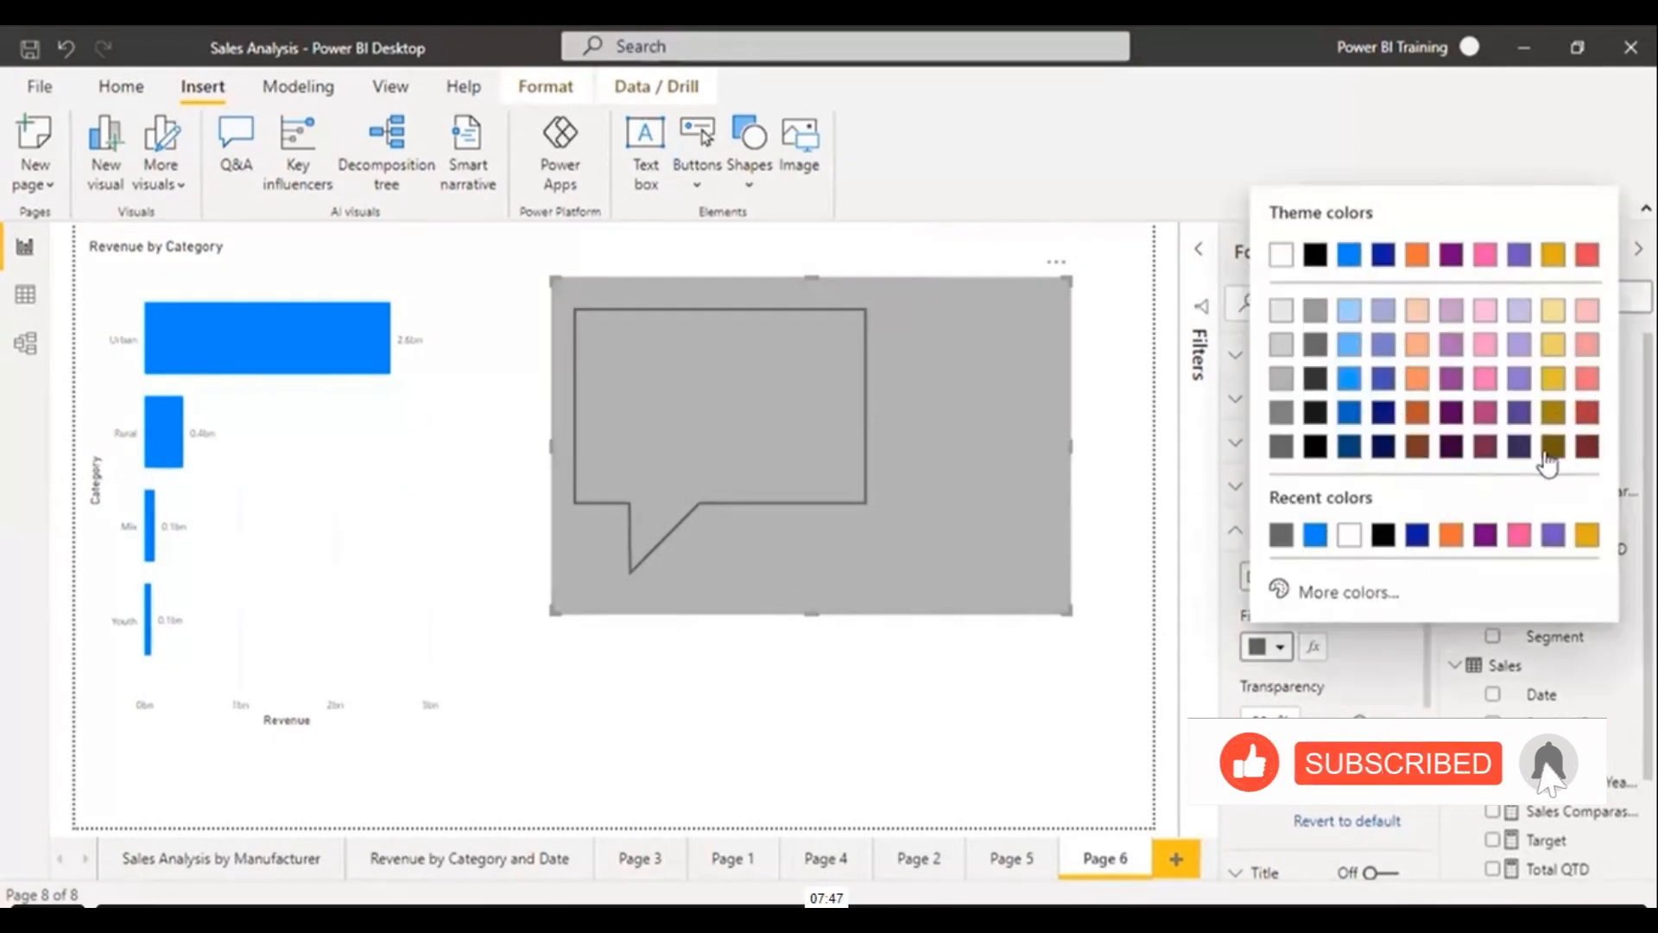
left_click(1553, 412)
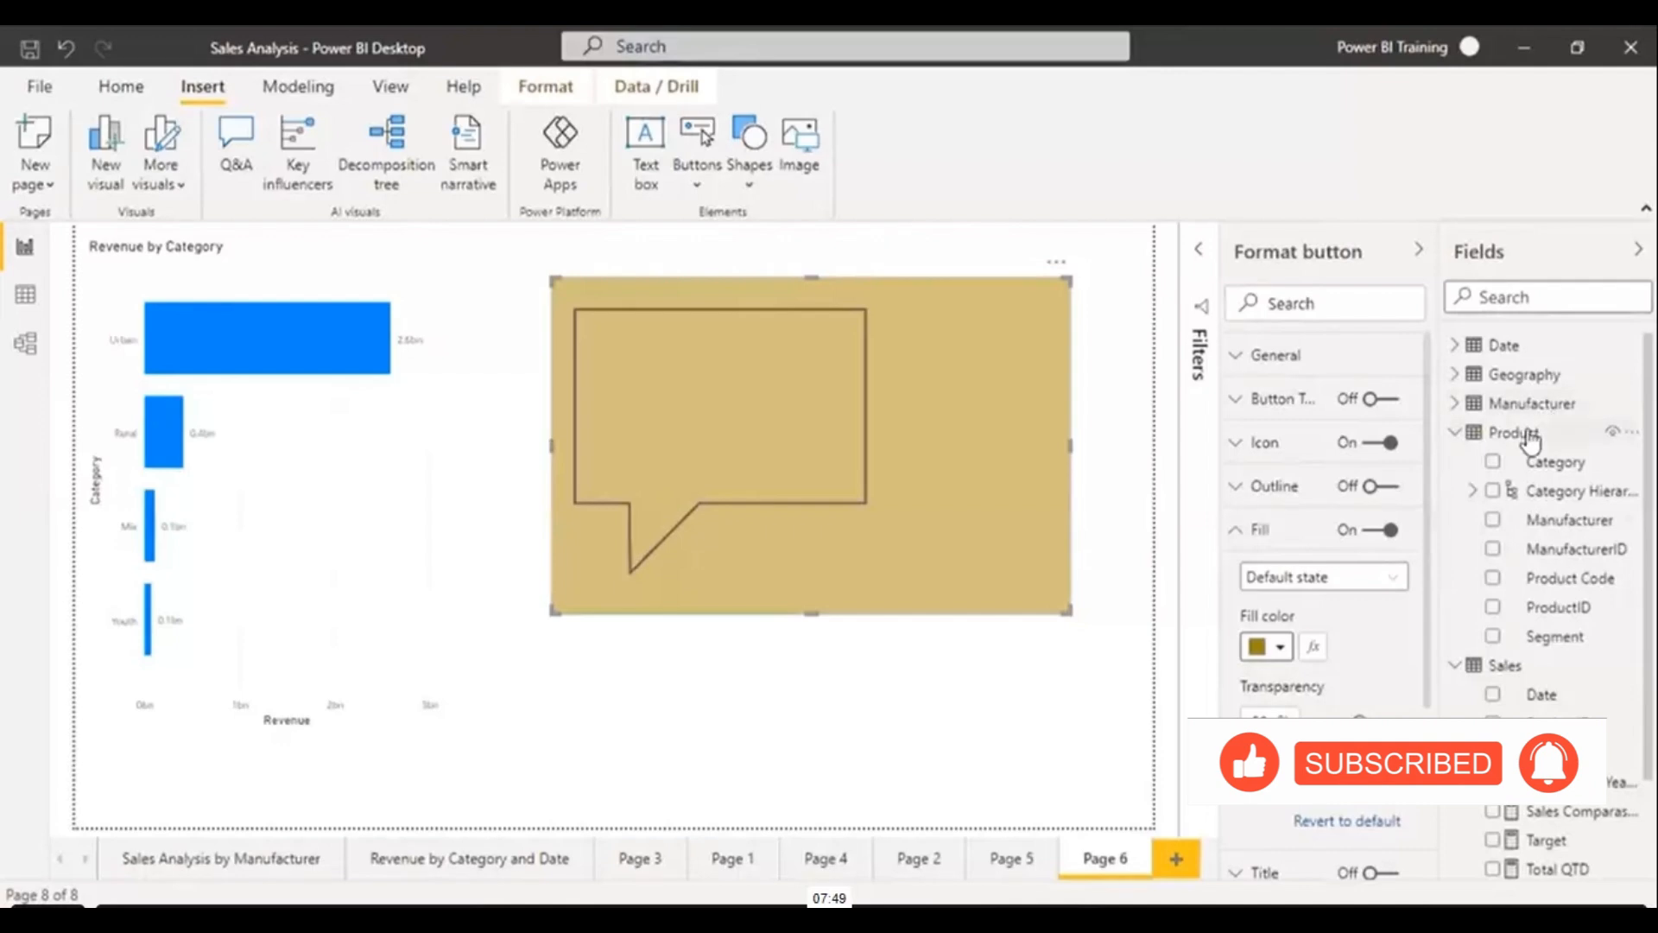
left_click_drag(1359, 721, 1331, 718)
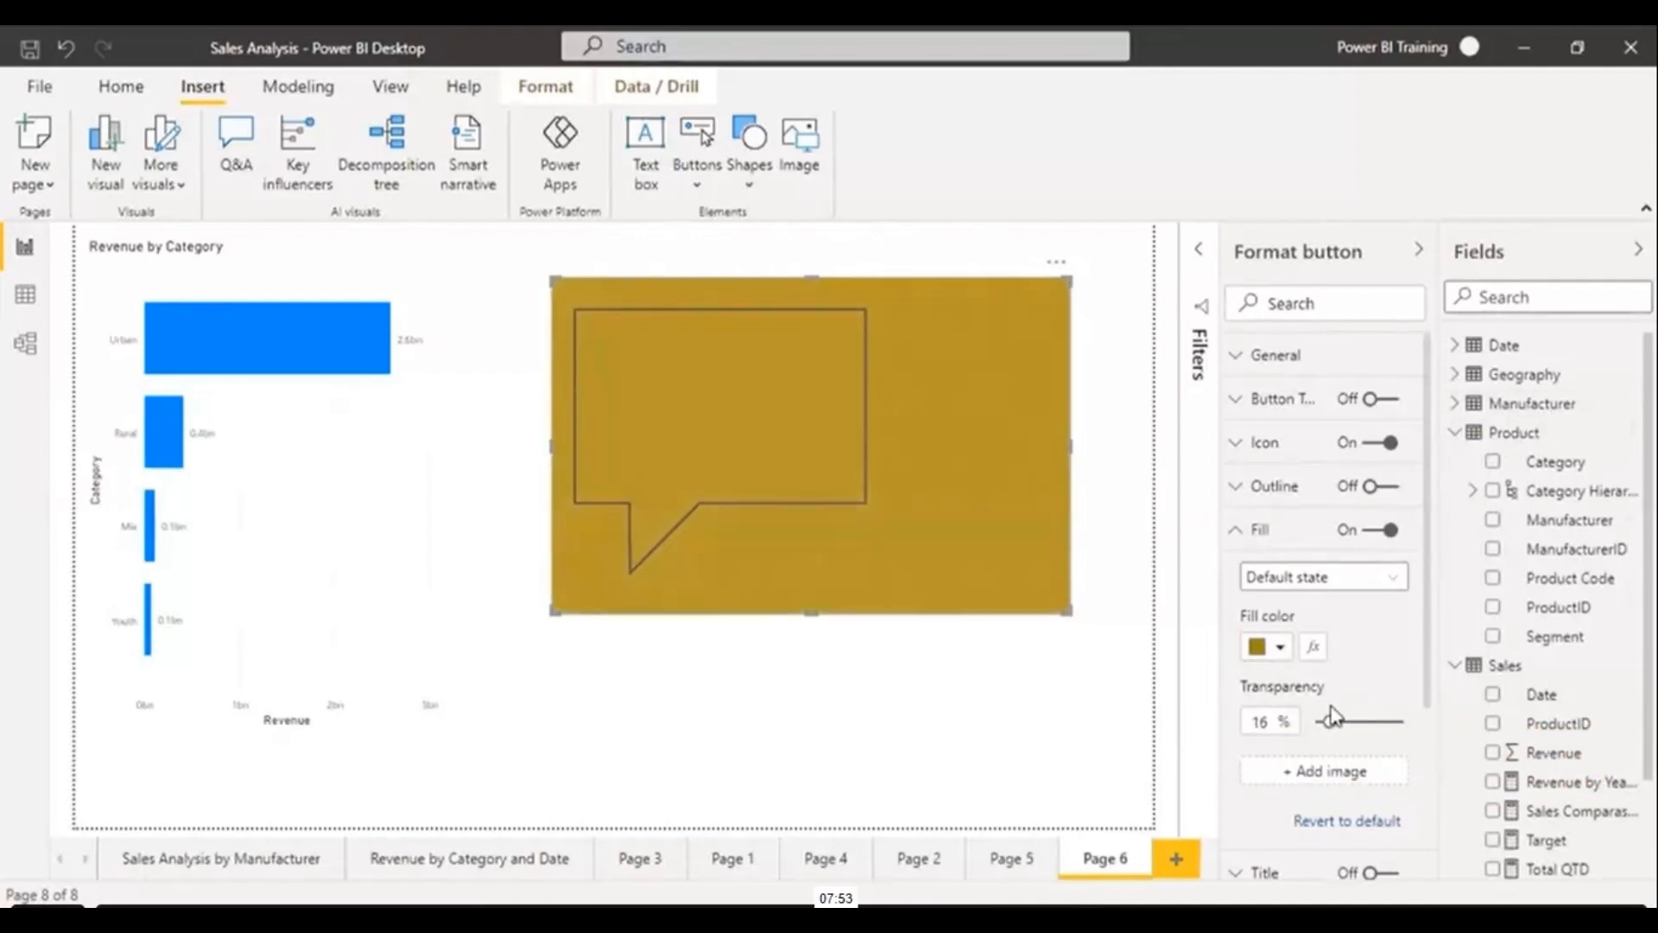
- Turn on the Q&A button's title and set its text to "Ask Your Questions"
scroll(1340, 655, "down", 3)
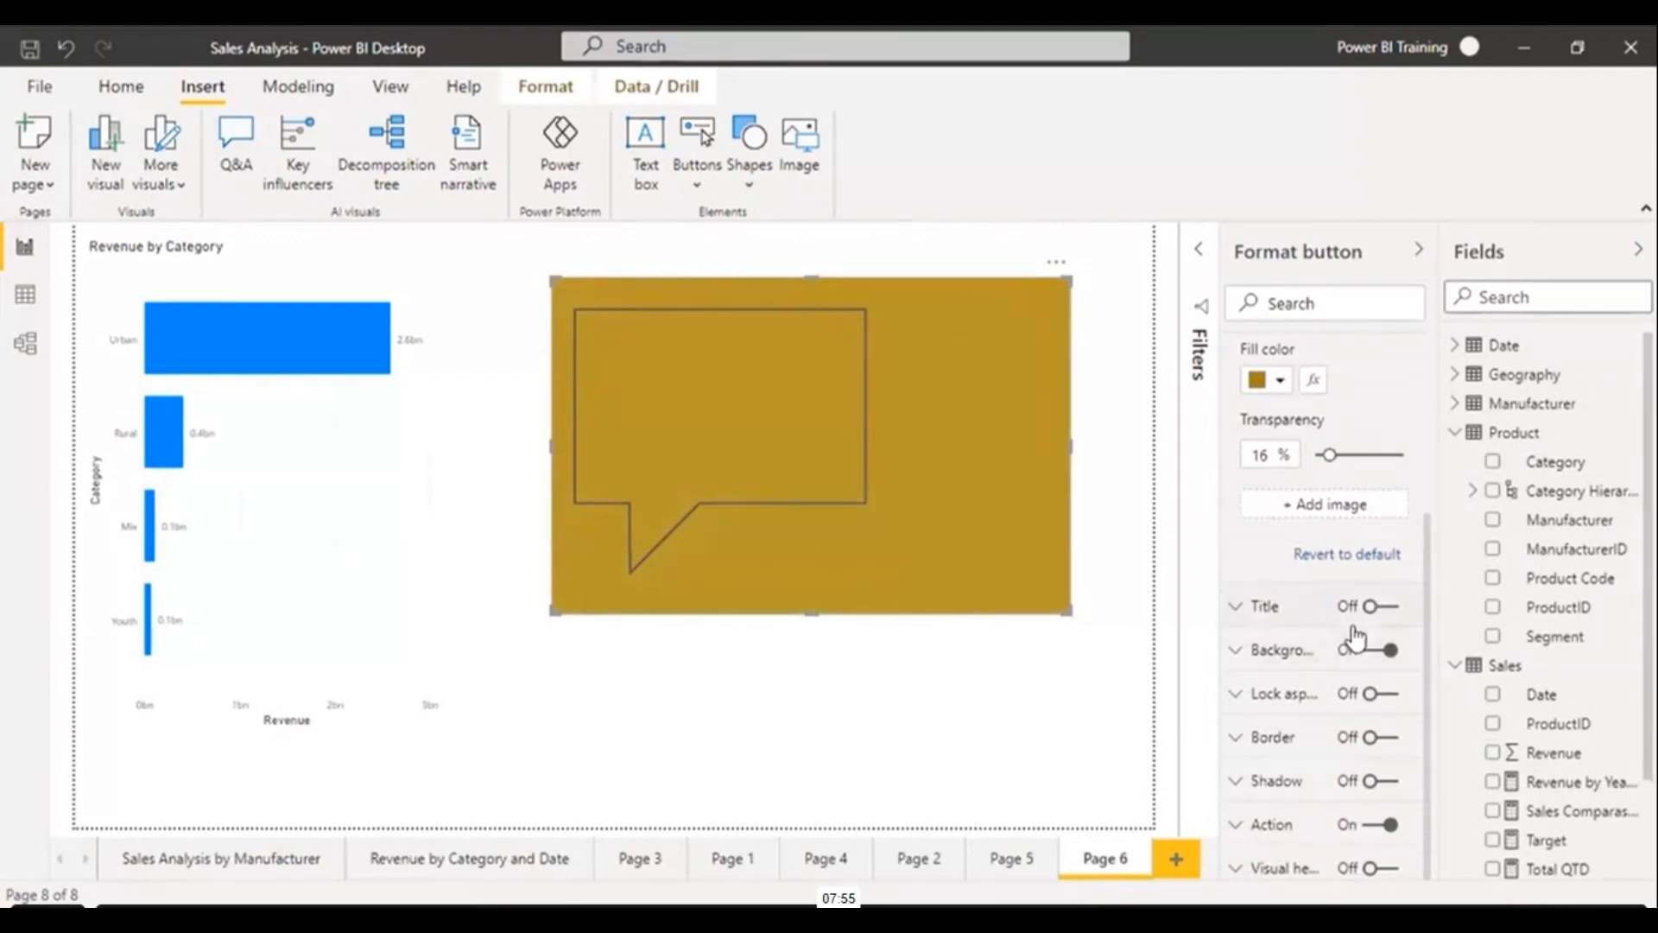
left_click(1371, 608)
left_click(1252, 623)
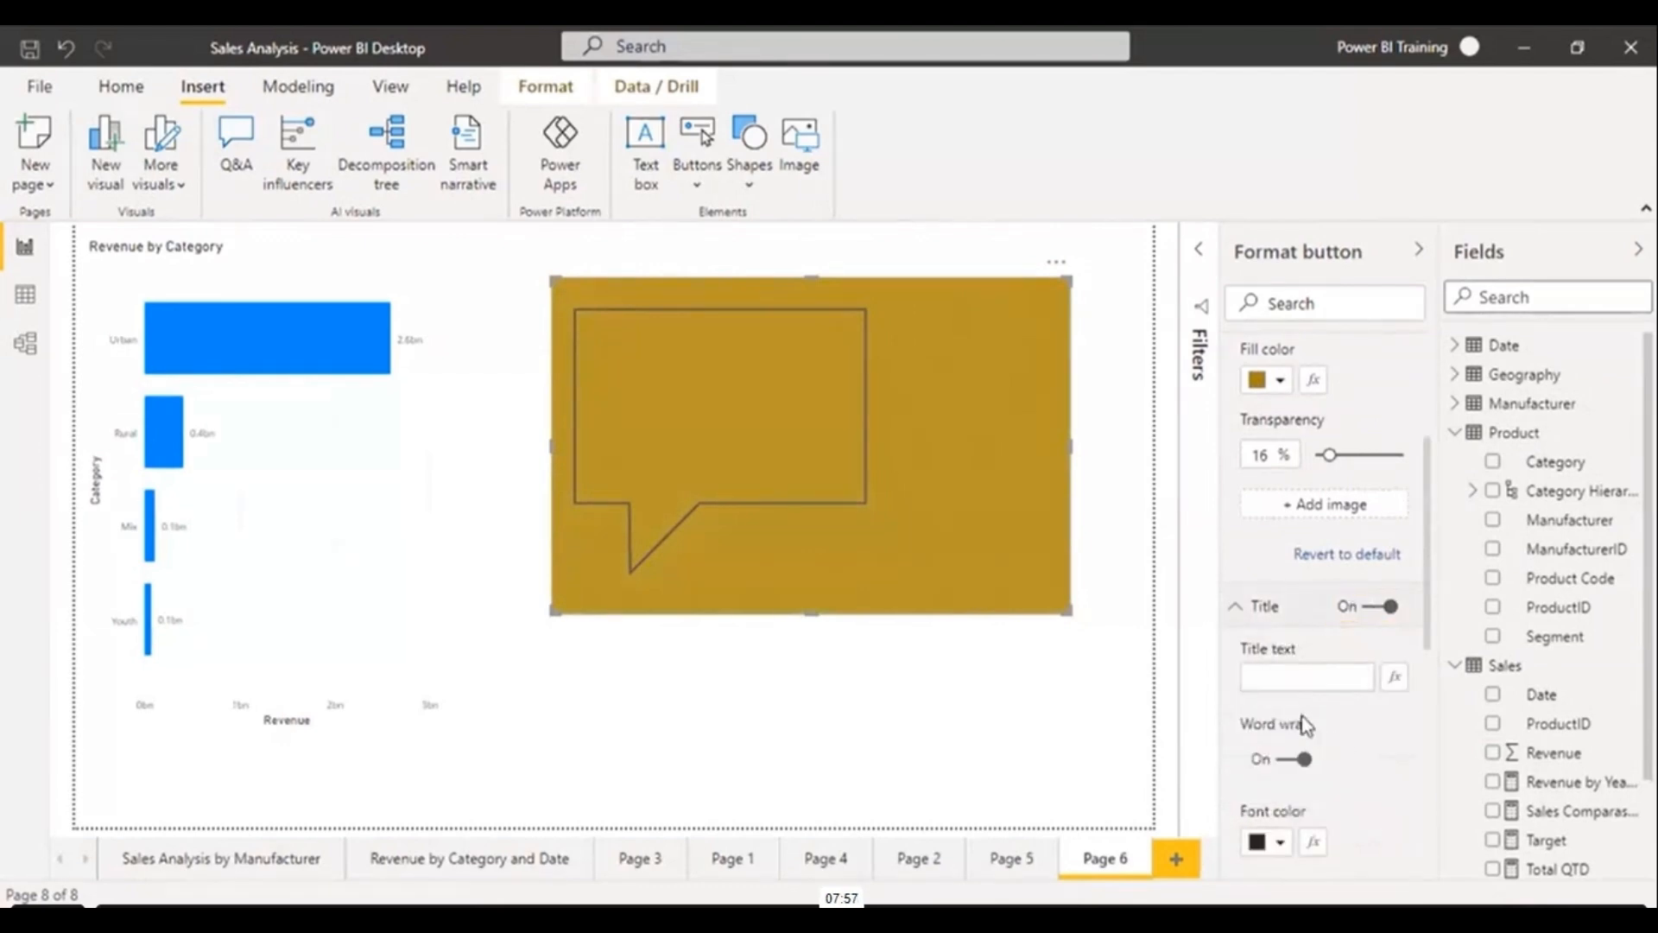
left_click(1295, 676)
type("Ask Your")
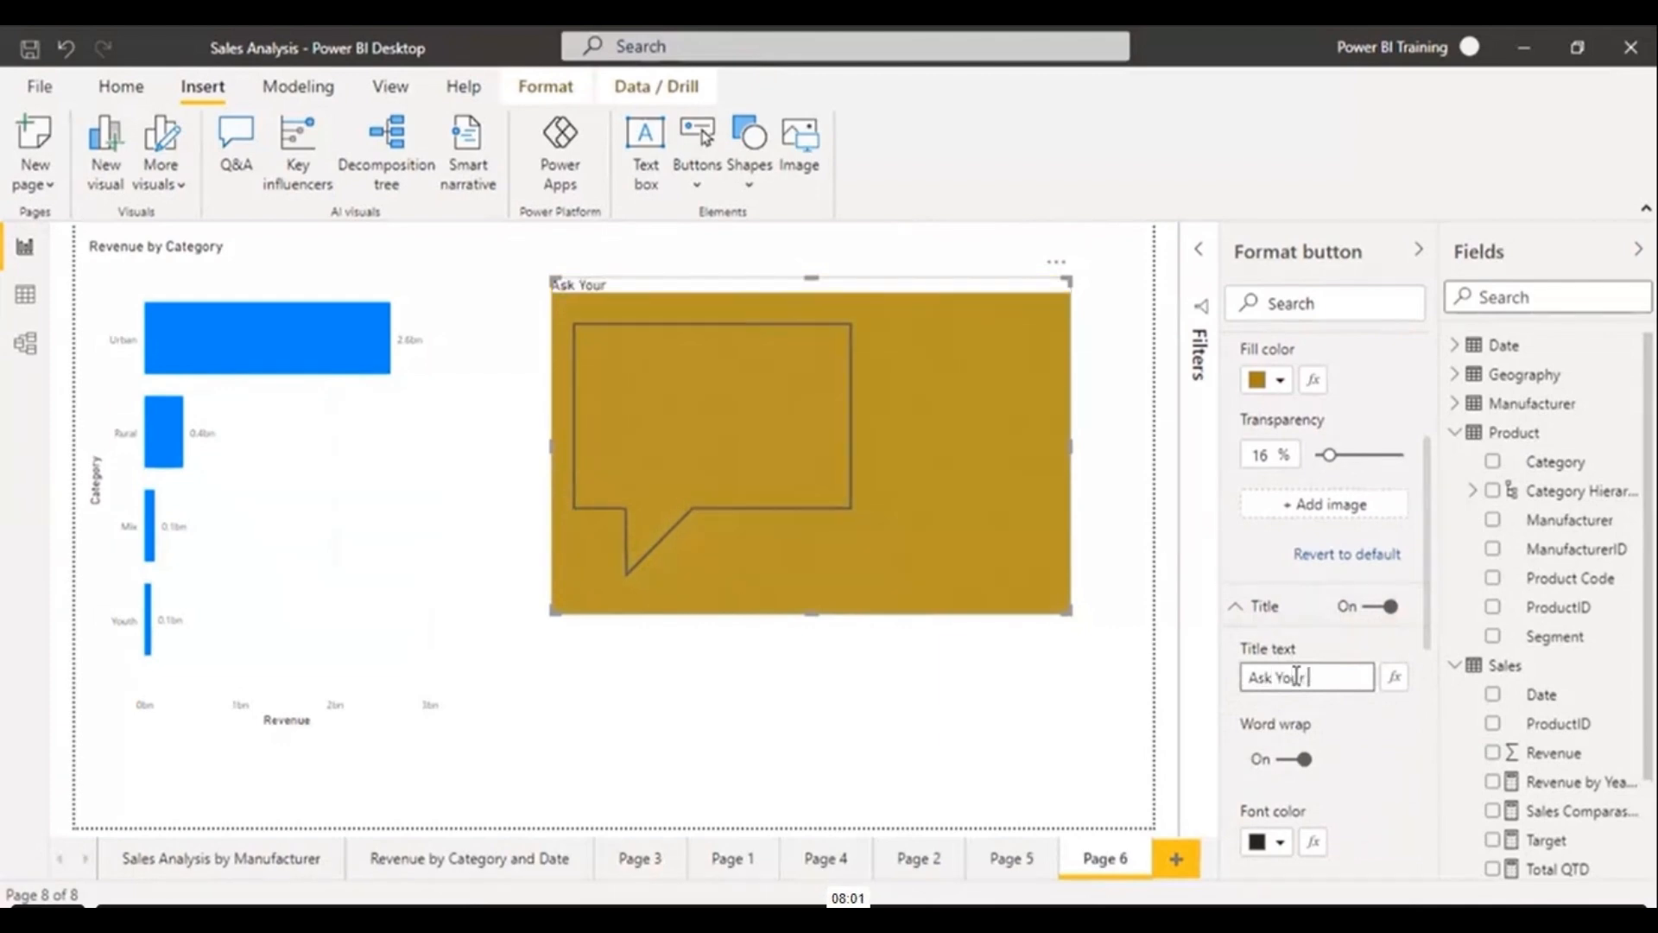
type(" Questions")
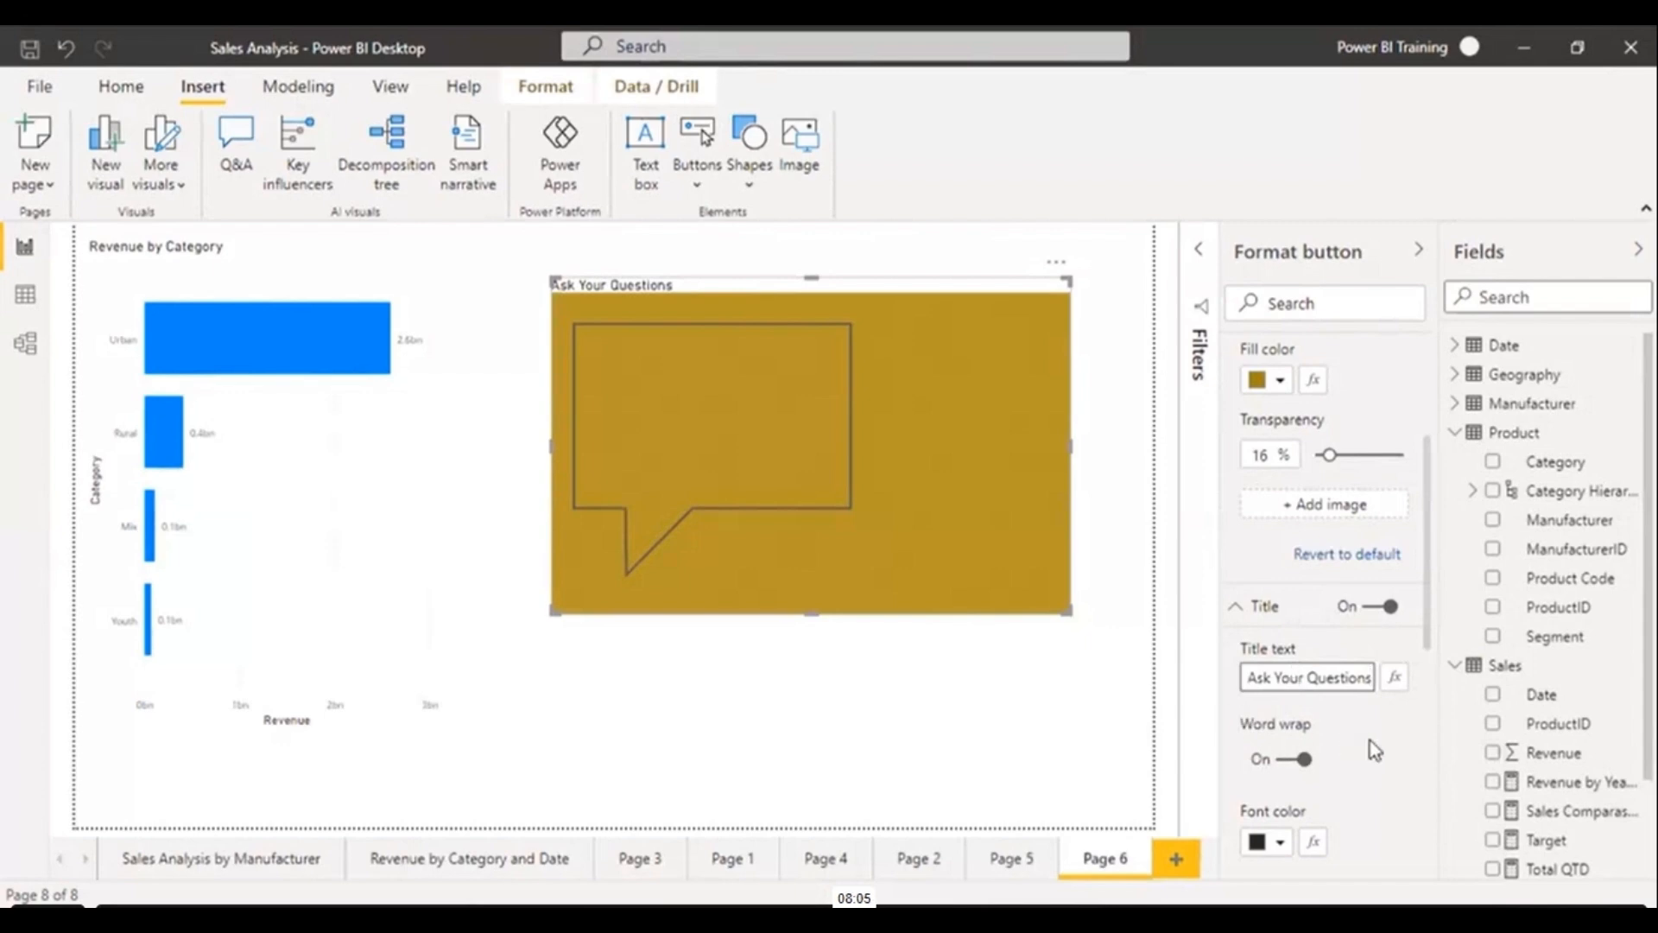
- Check the Q&A button's remaining title settings and its action type
scroll(1370, 741, "down", 4)
scroll(1369, 742, "down", 4)
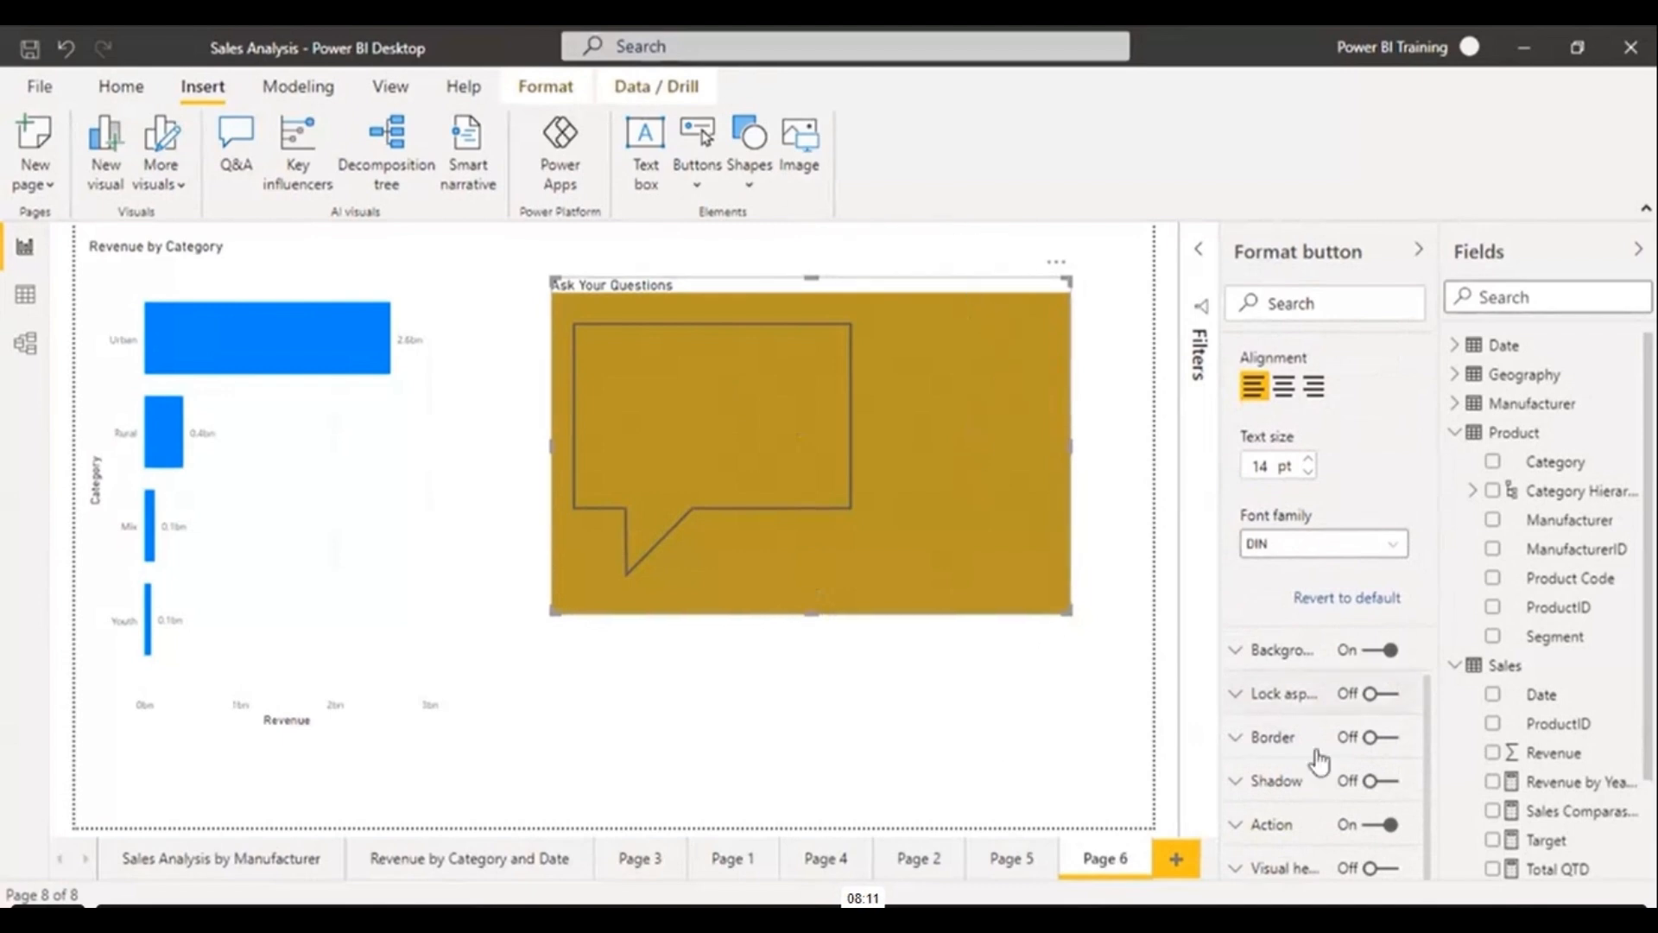
left_click(1243, 825)
scroll(1347, 760, "down", 2)
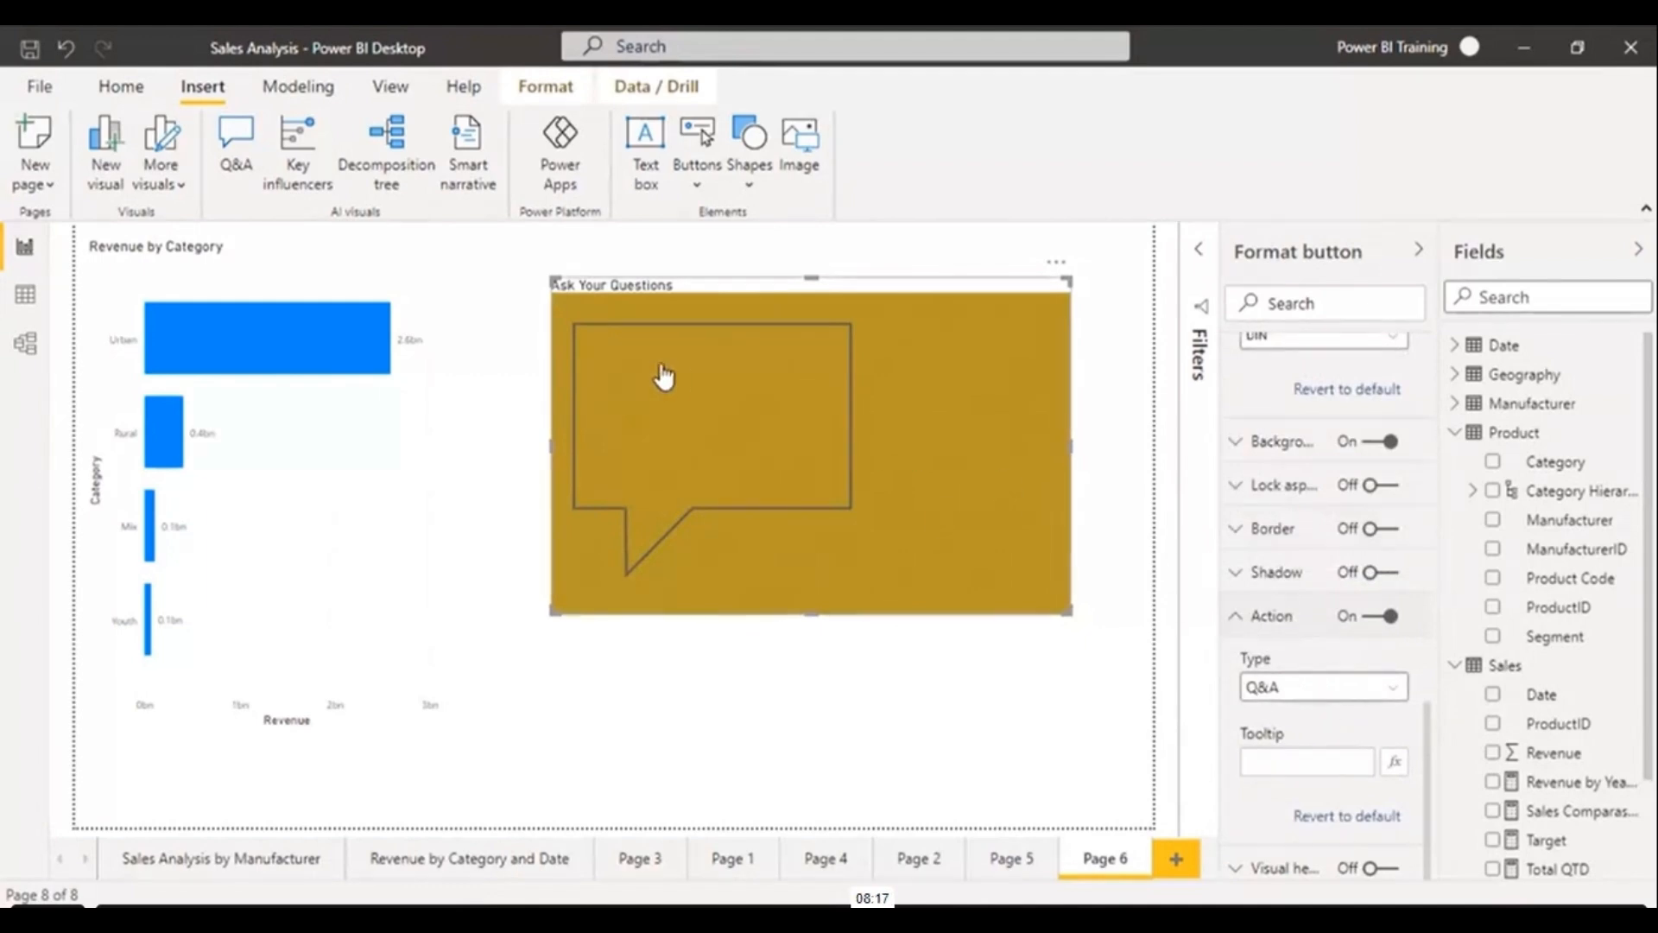
left_click(986, 758)
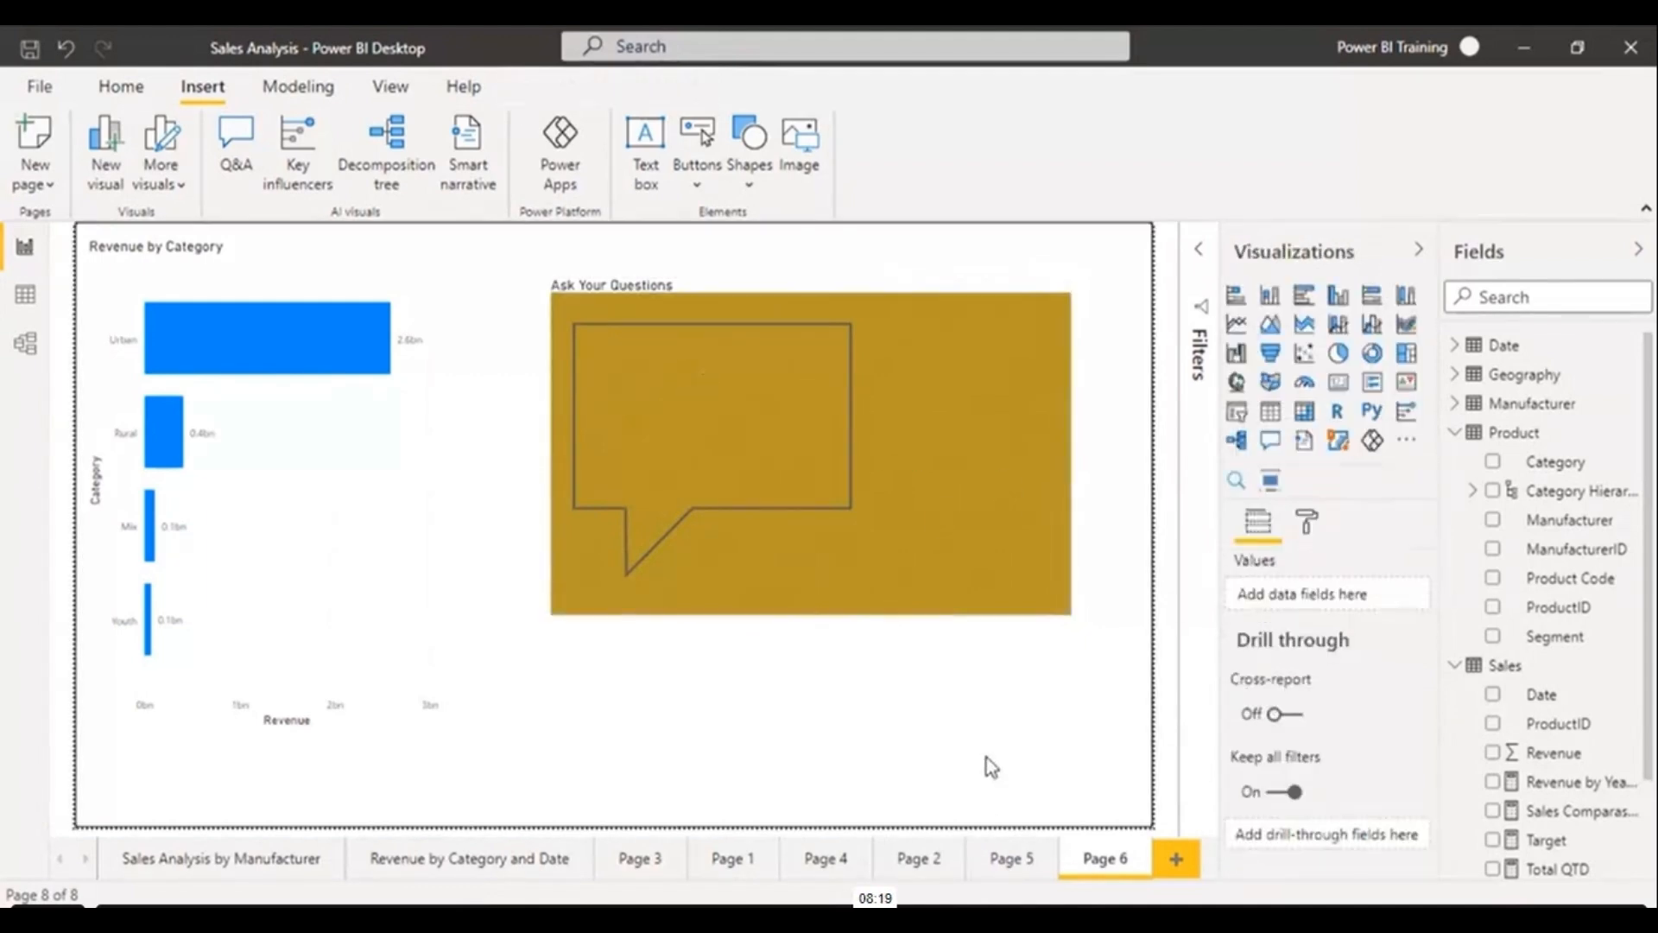
left_click(705, 366)
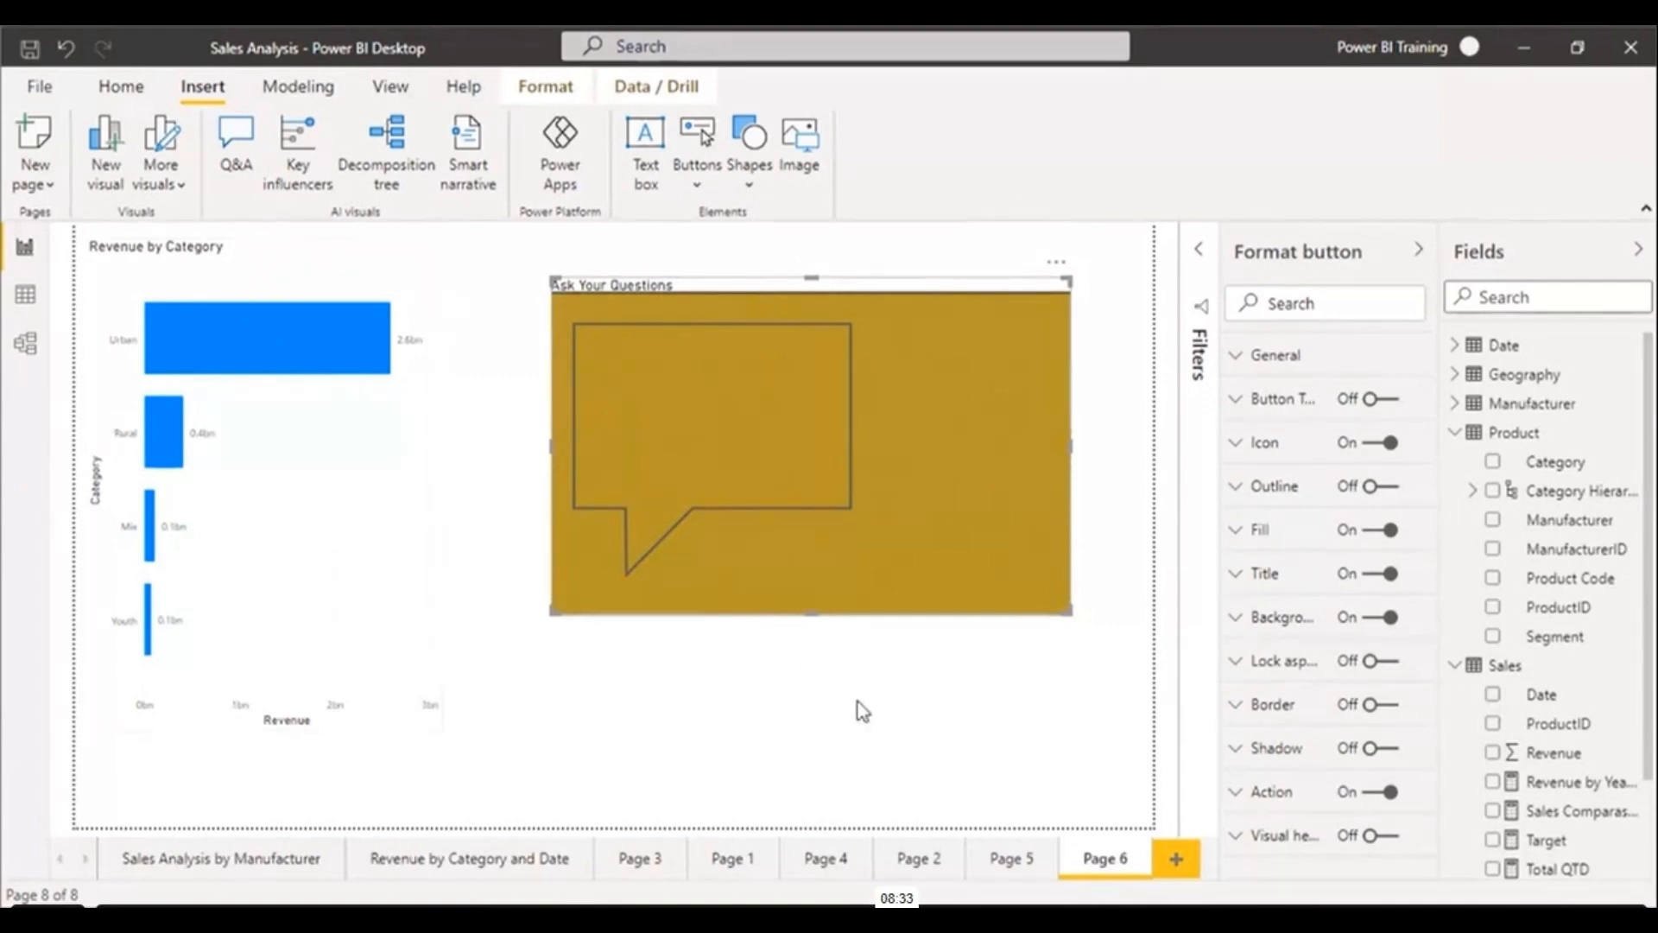
- Switch to the Q&A presentation in PowerPoint and start the slide show from slide 5
left_click(828, 708)
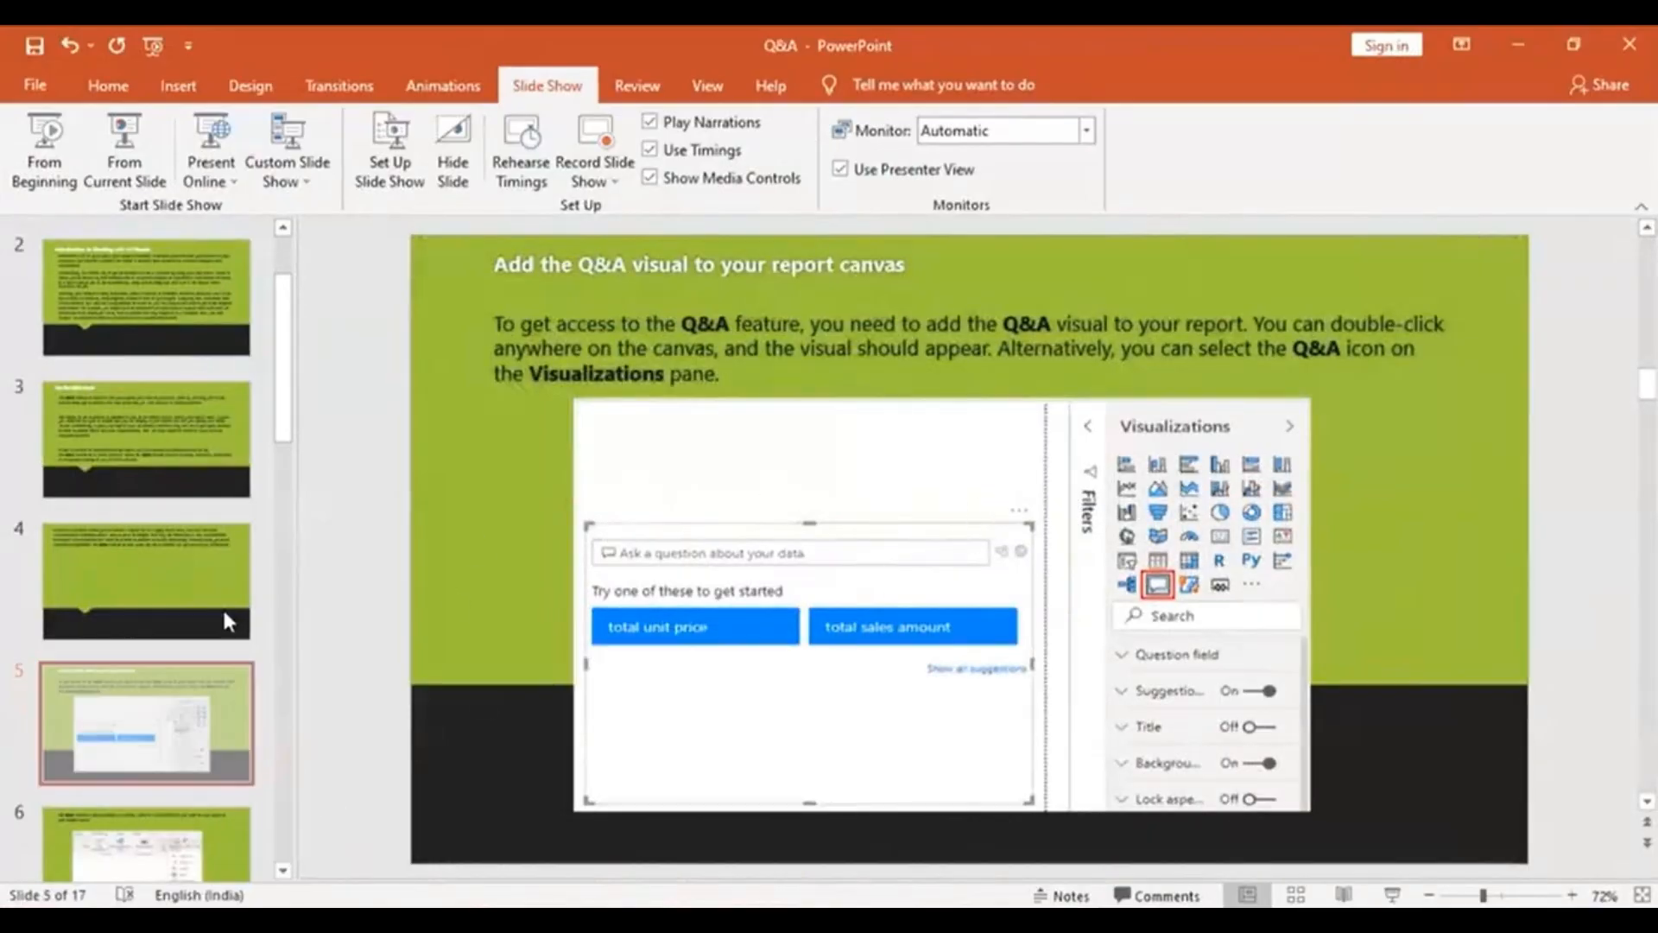
left_click(124, 147)
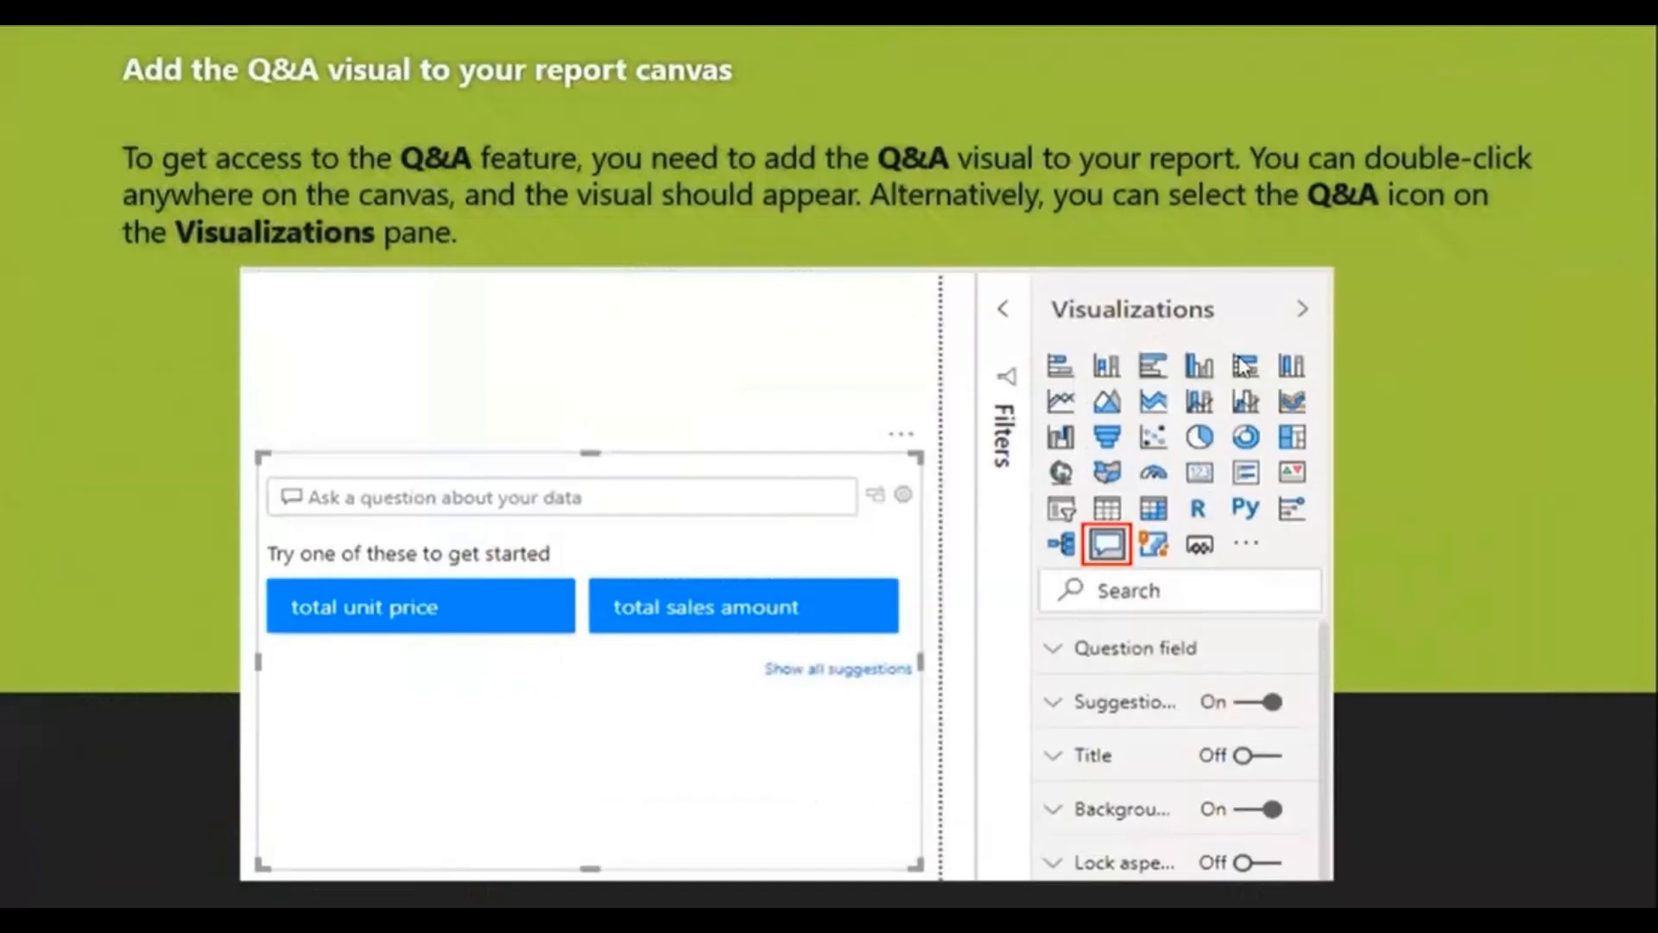
- Read through the slides on adding and setting up the Q&A feature, end the show, and return to the Power BI report
left_click(1243, 367)
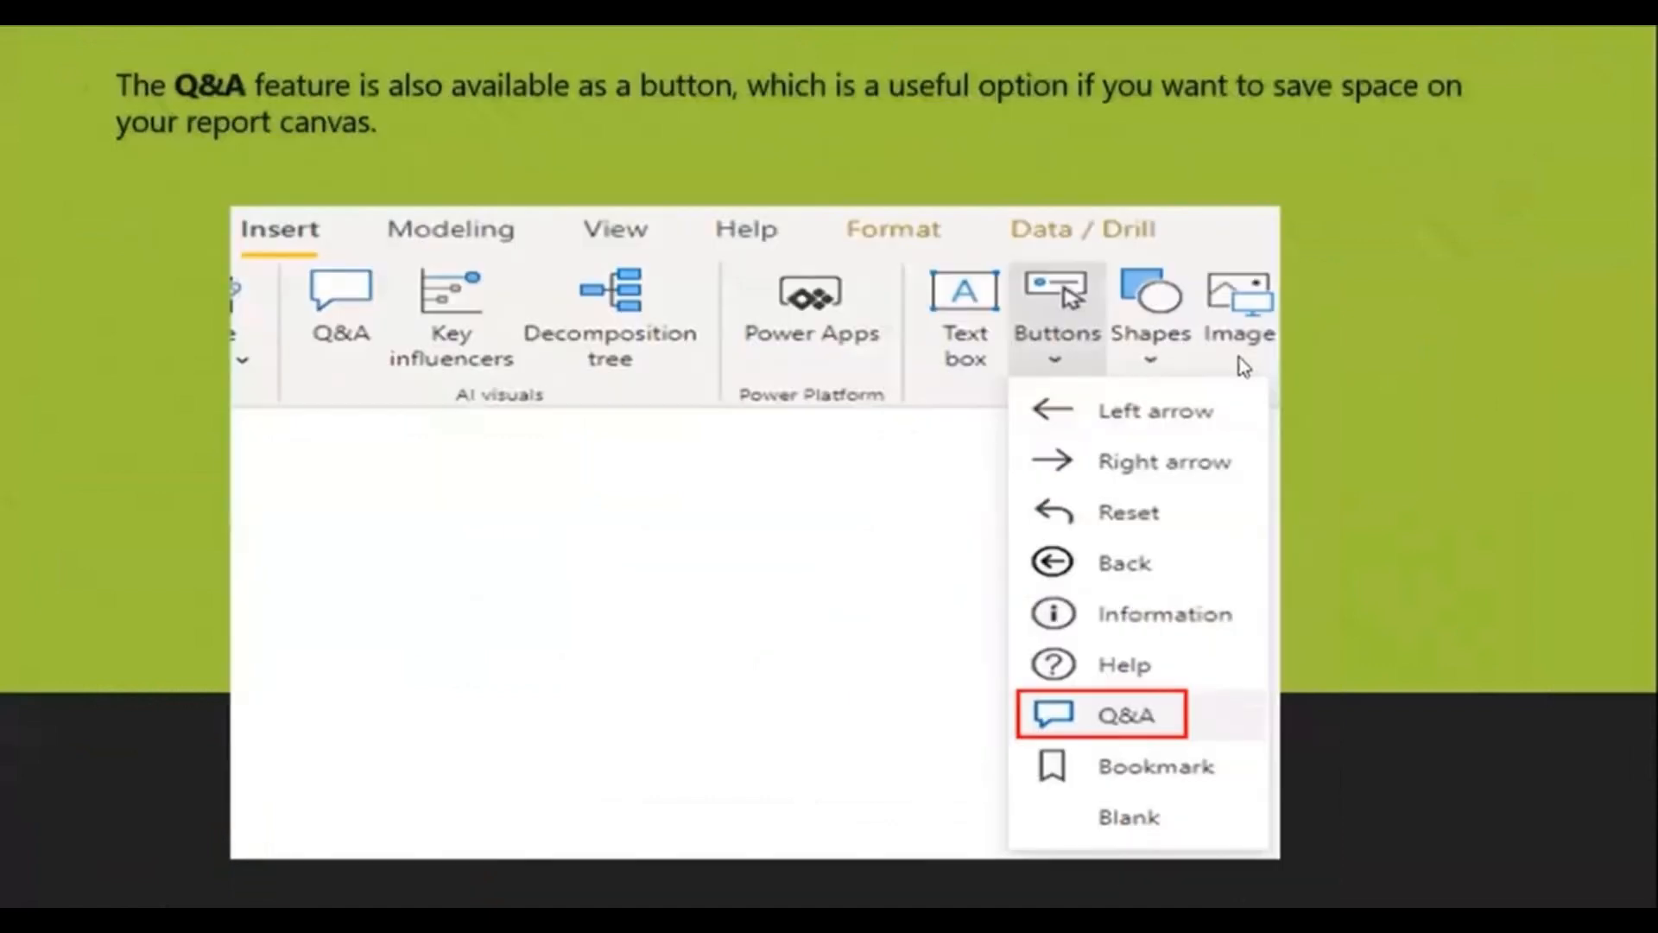
left_click(1244, 367)
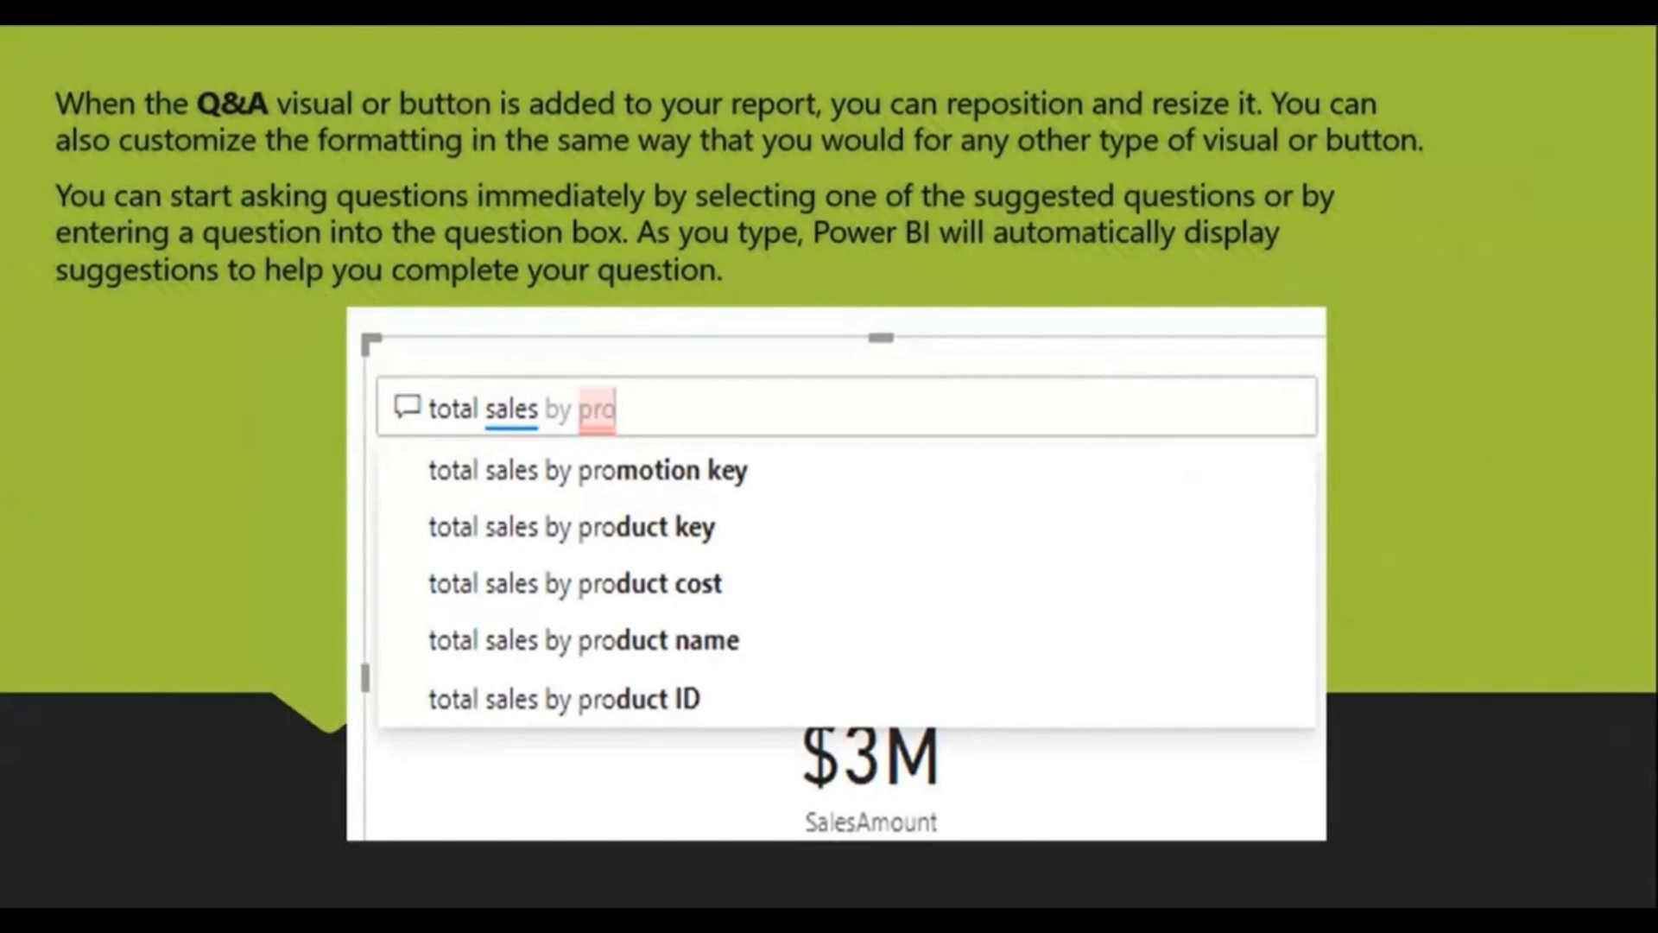
key("Right")
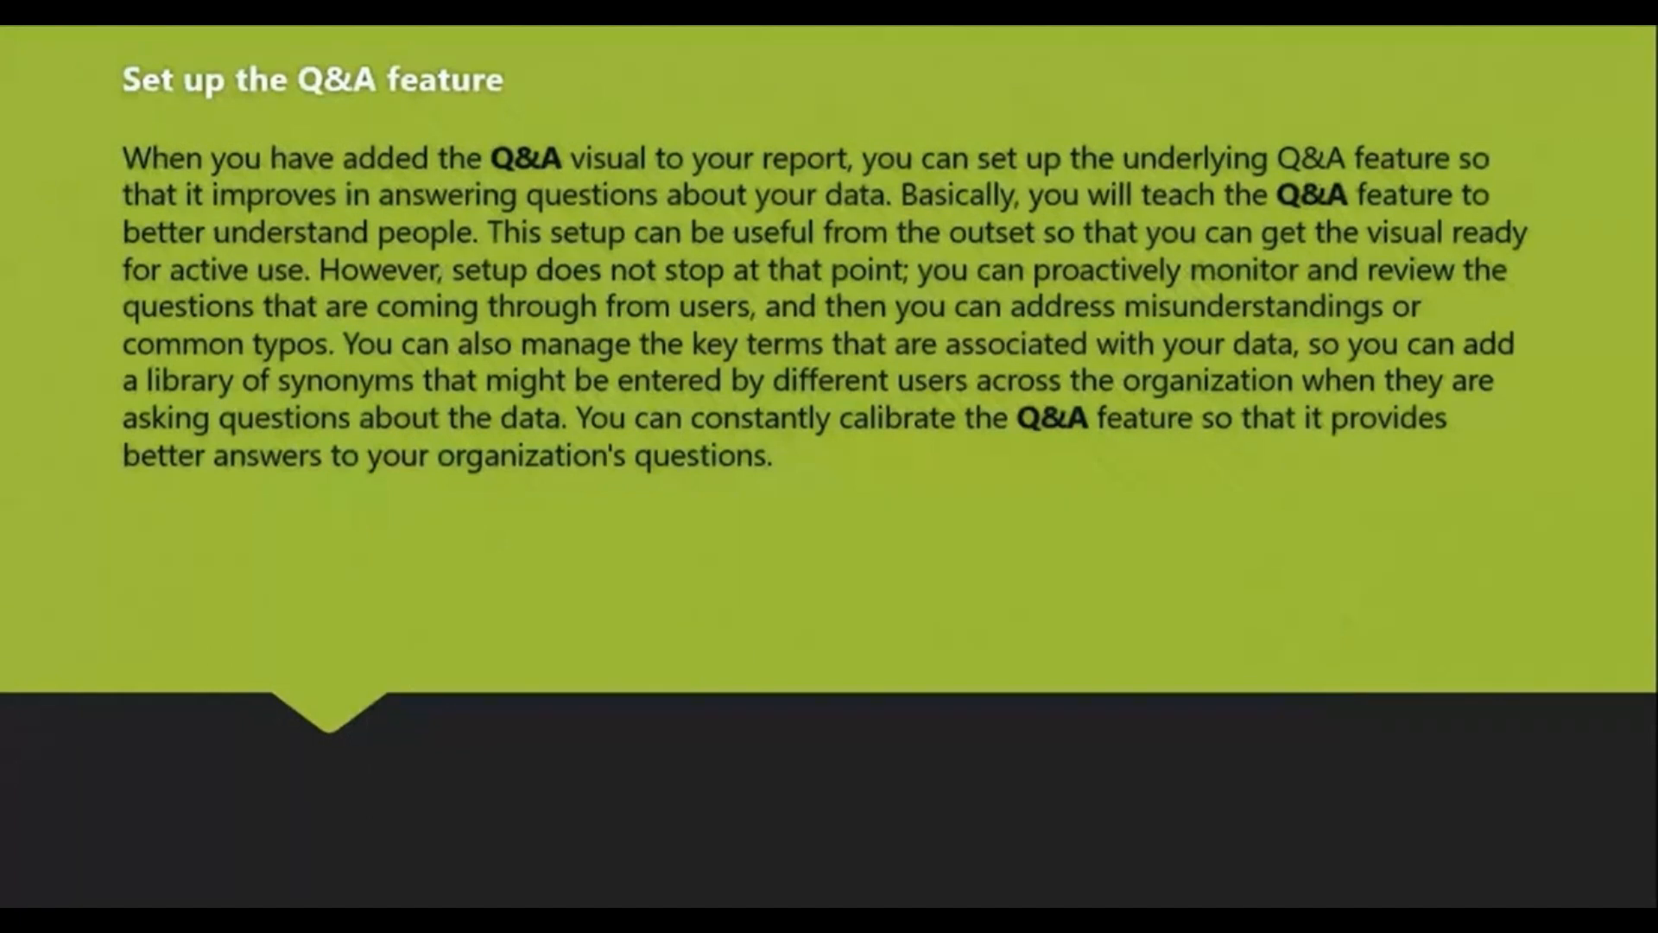
key("Right")
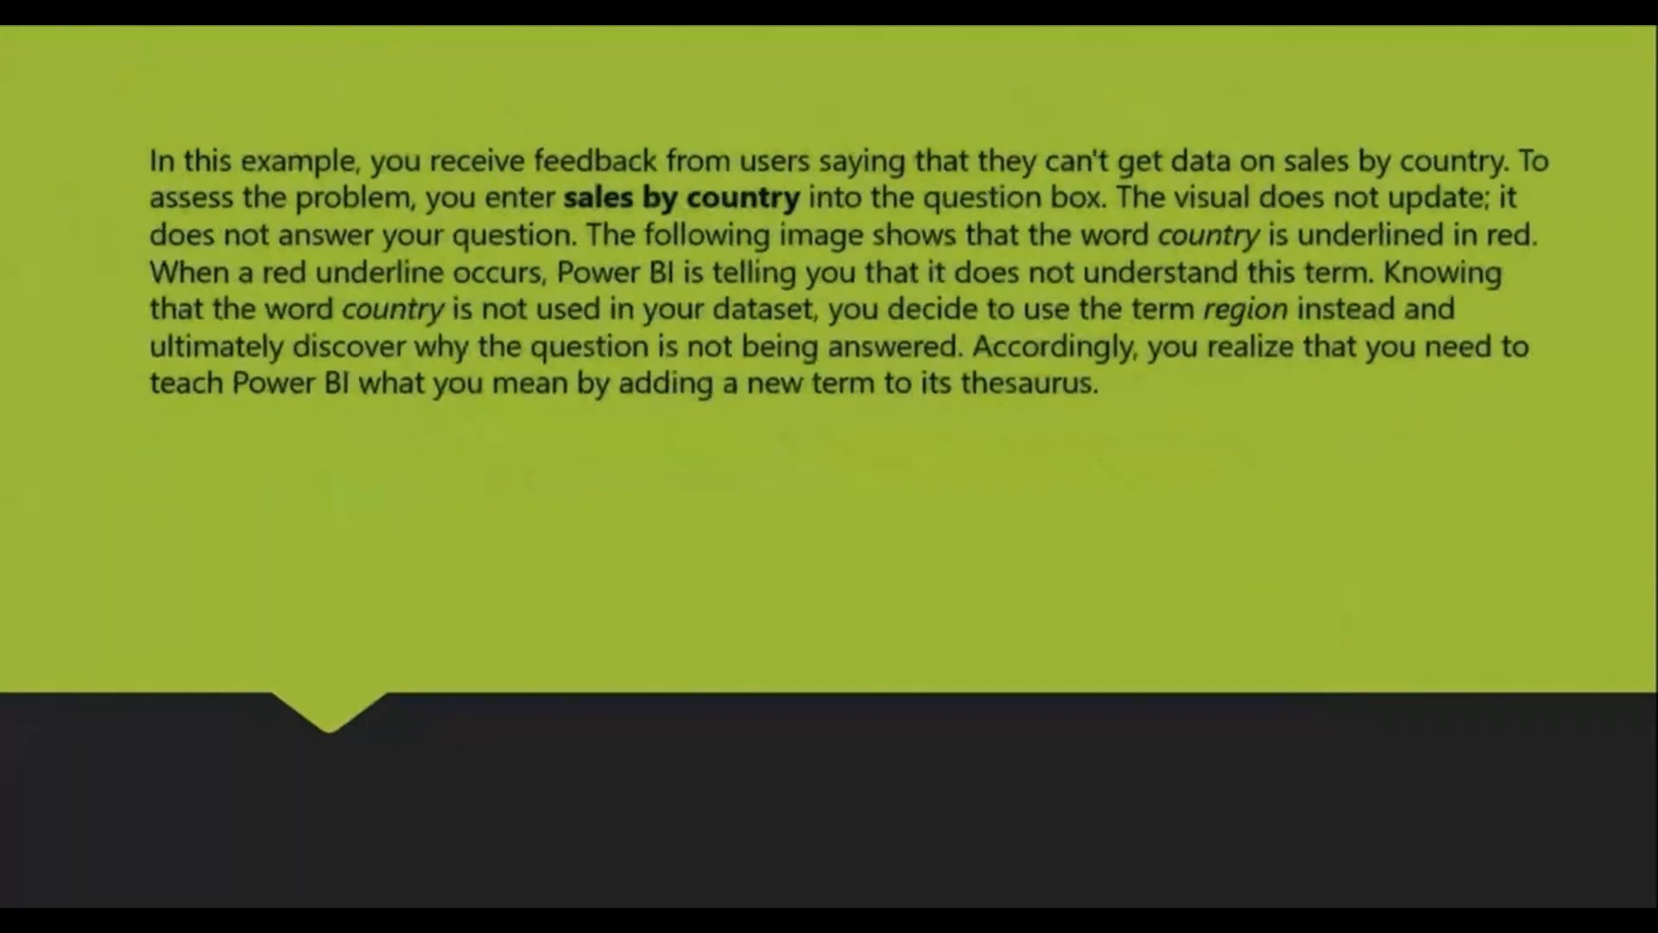
key("Left")
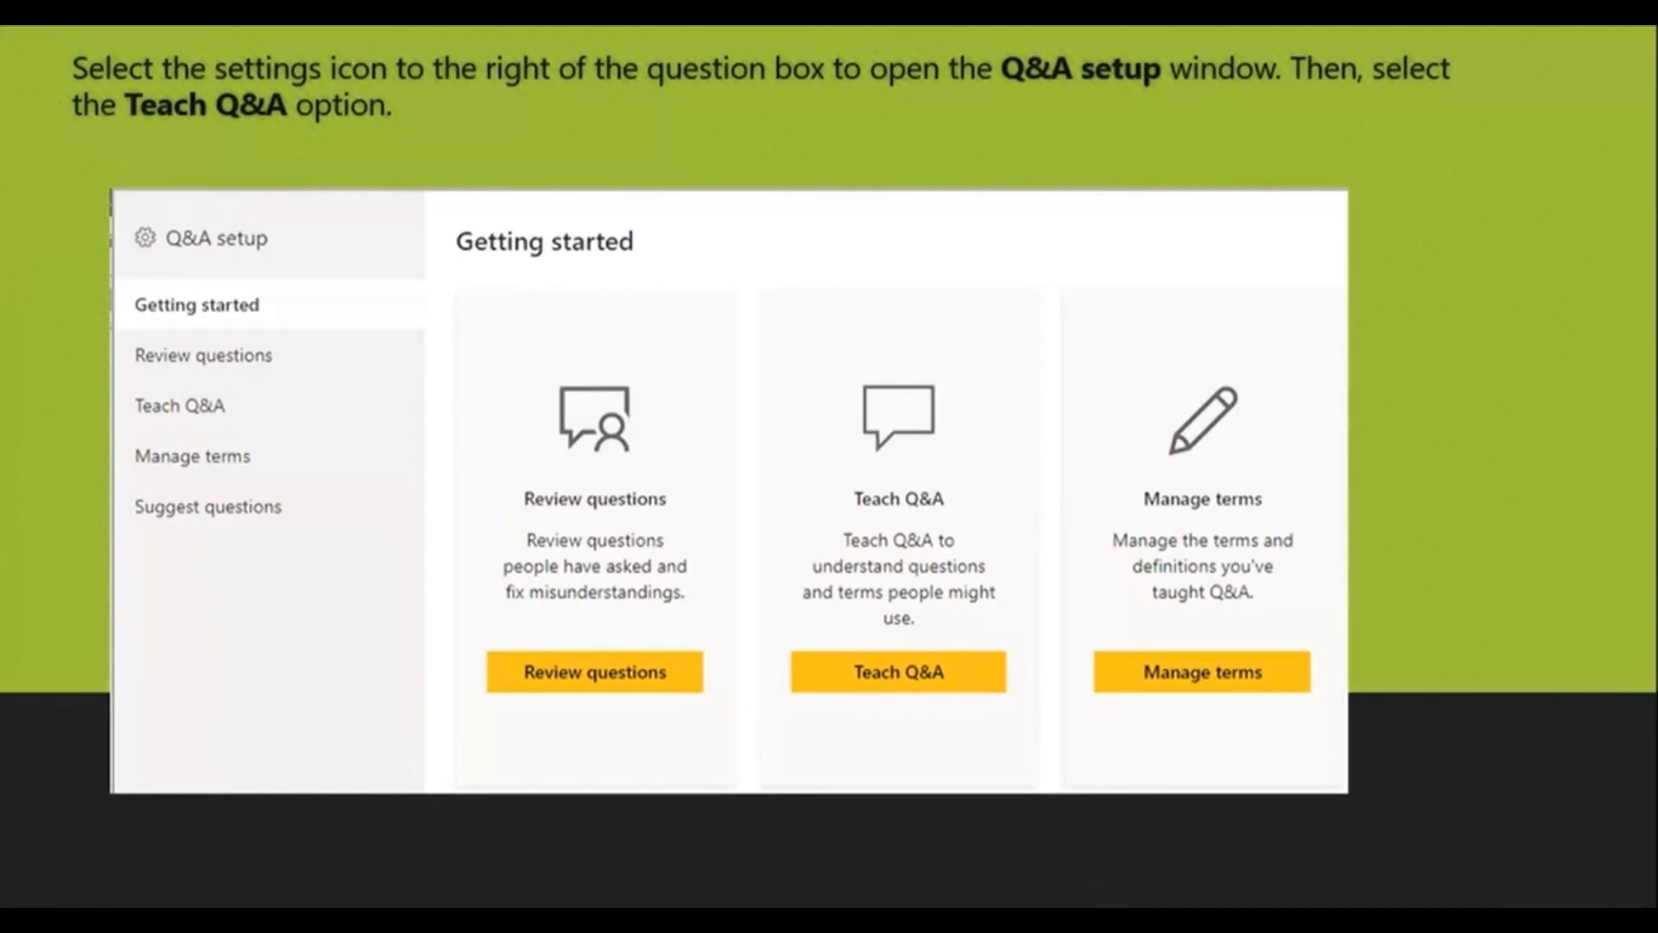
key("Escape")
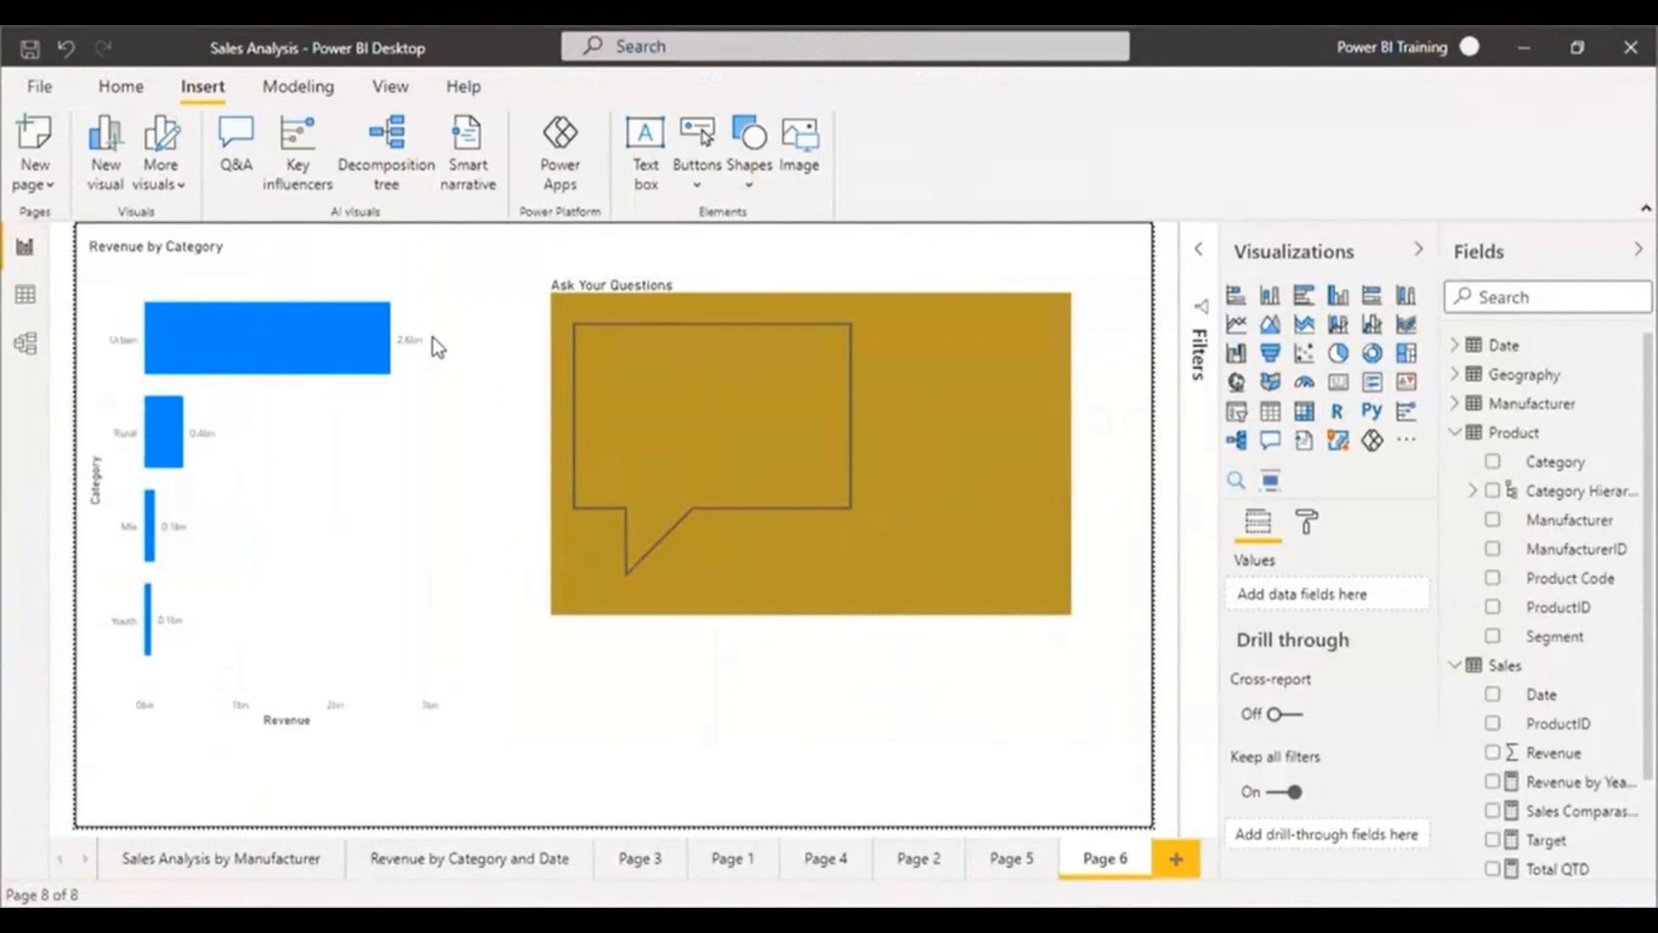
- Remove the "Ask Your Questions" button and the Revenue by Category chart from Page 6
left_click(821, 288)
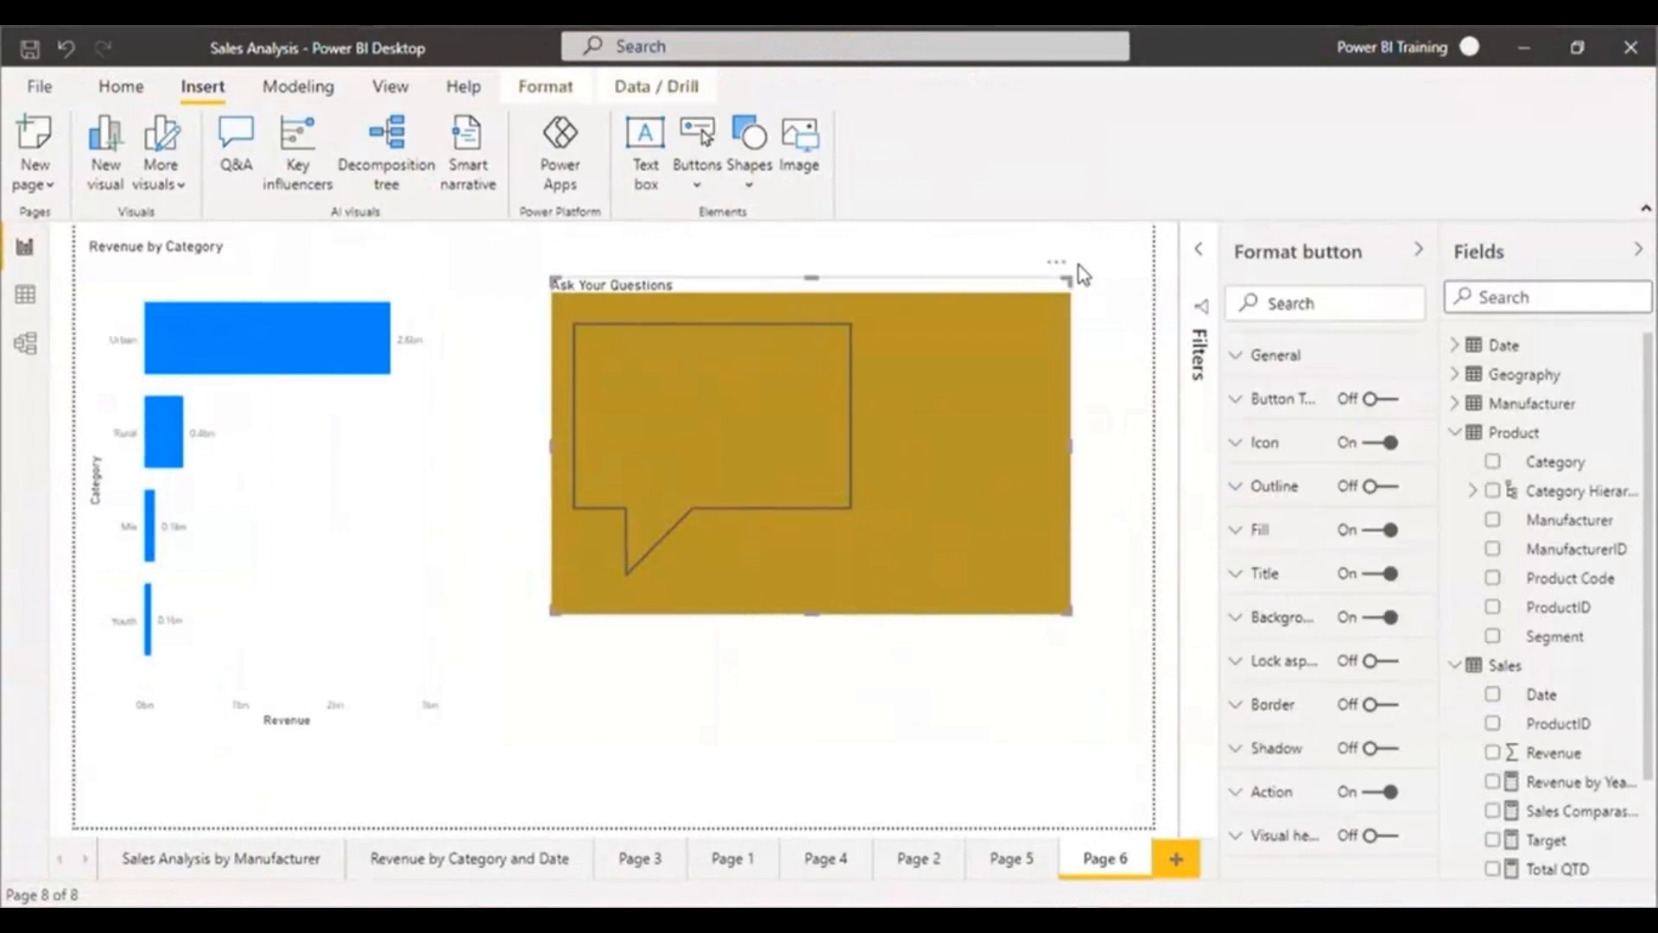
left_click(1071, 263)
left_click(1108, 292)
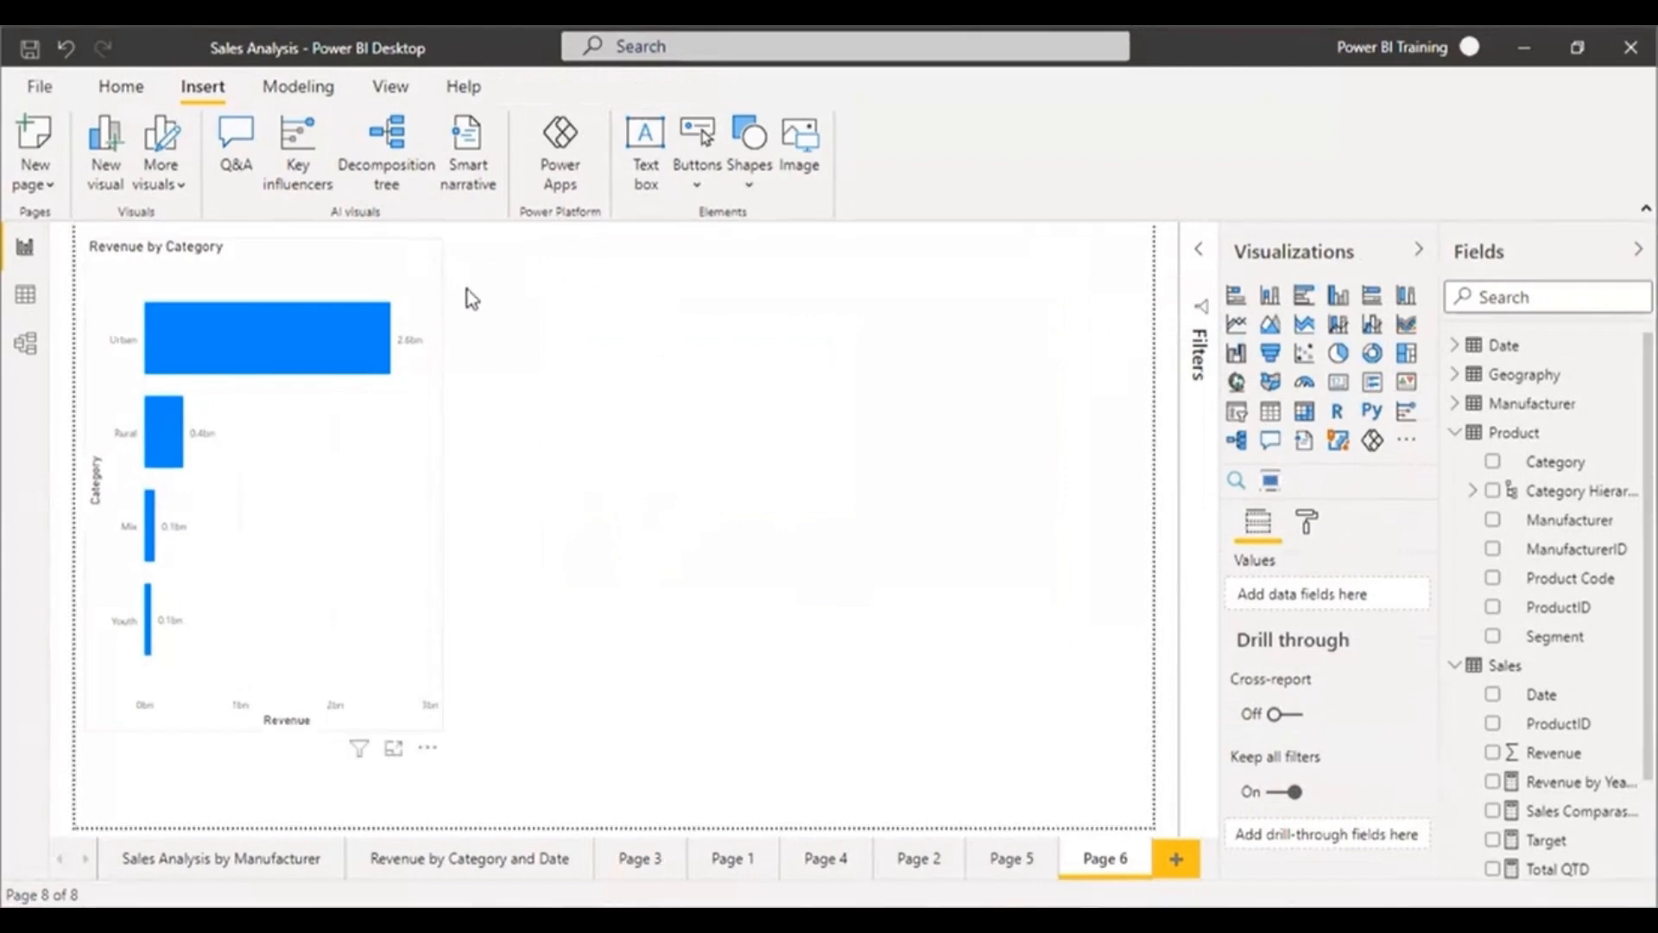
left_click(428, 328)
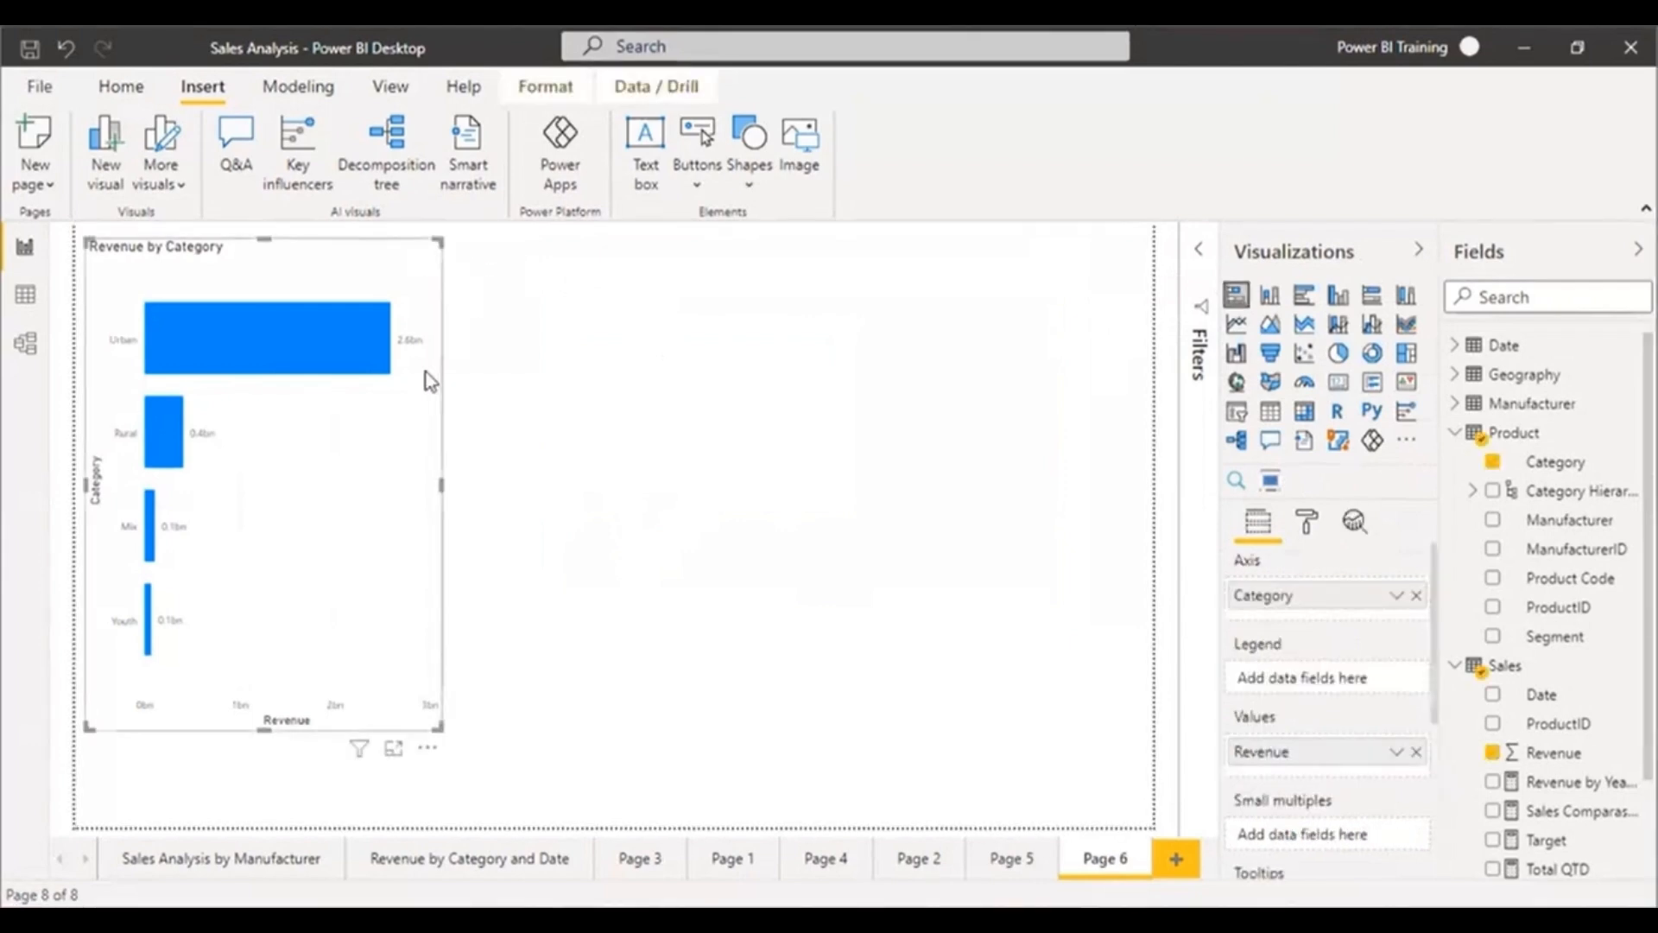
left_click(427, 748)
left_click(521, 635)
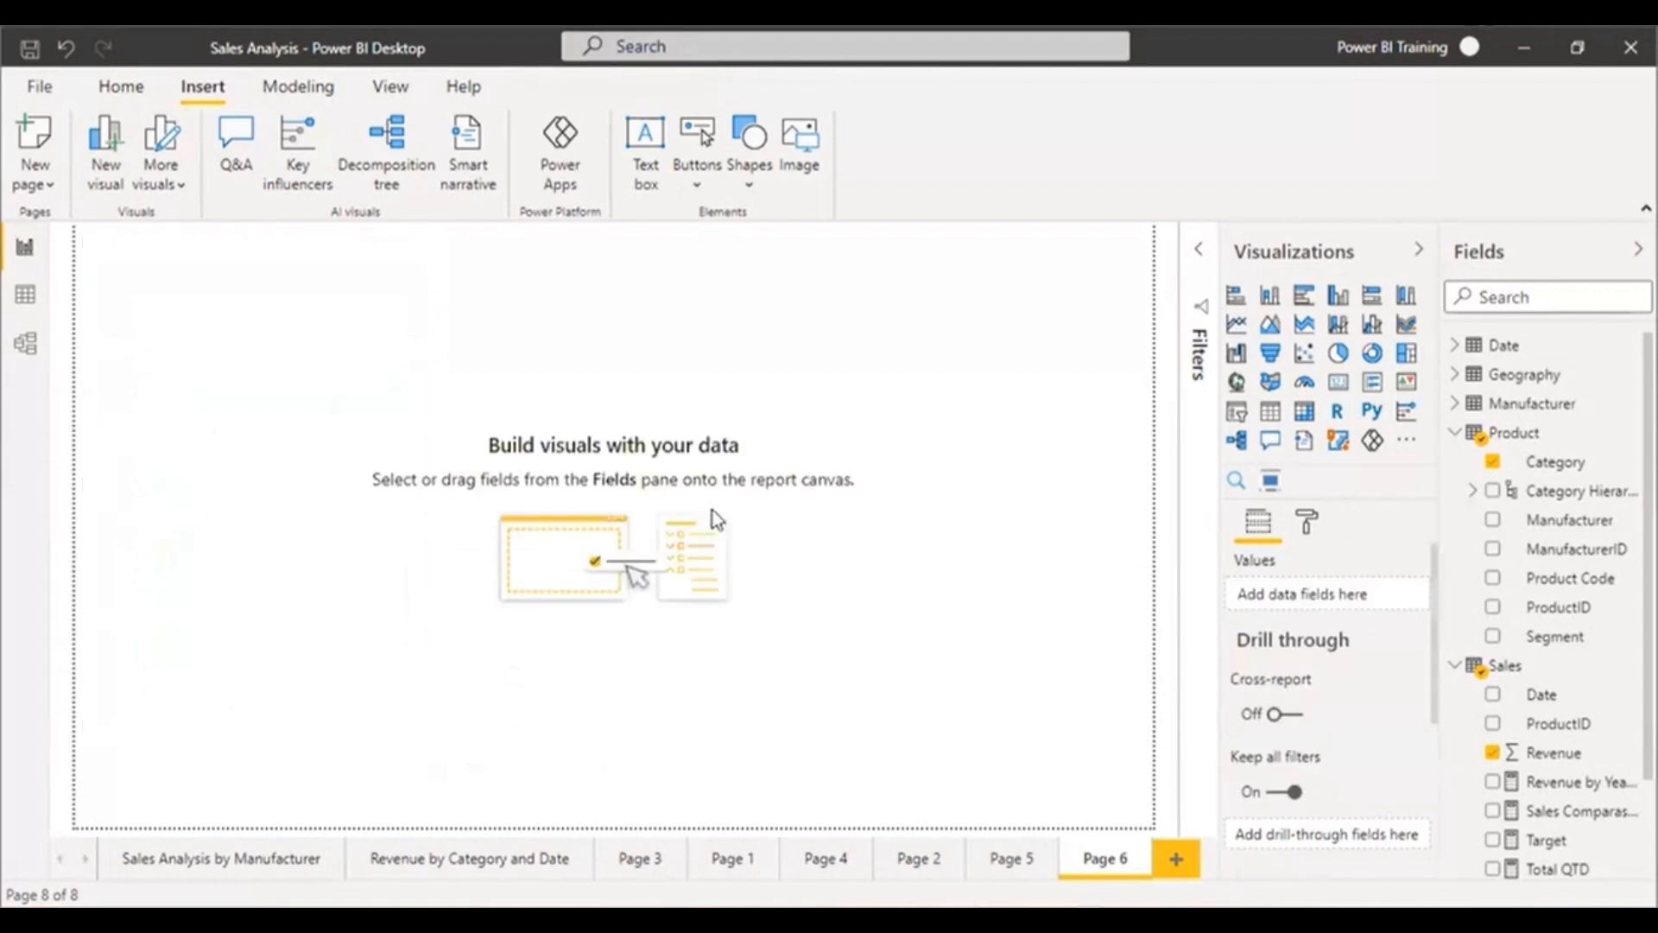
- Add a Q&A visual to the empty Page 6 and move it away from the page's upper-left corner
left_click(1272, 442)
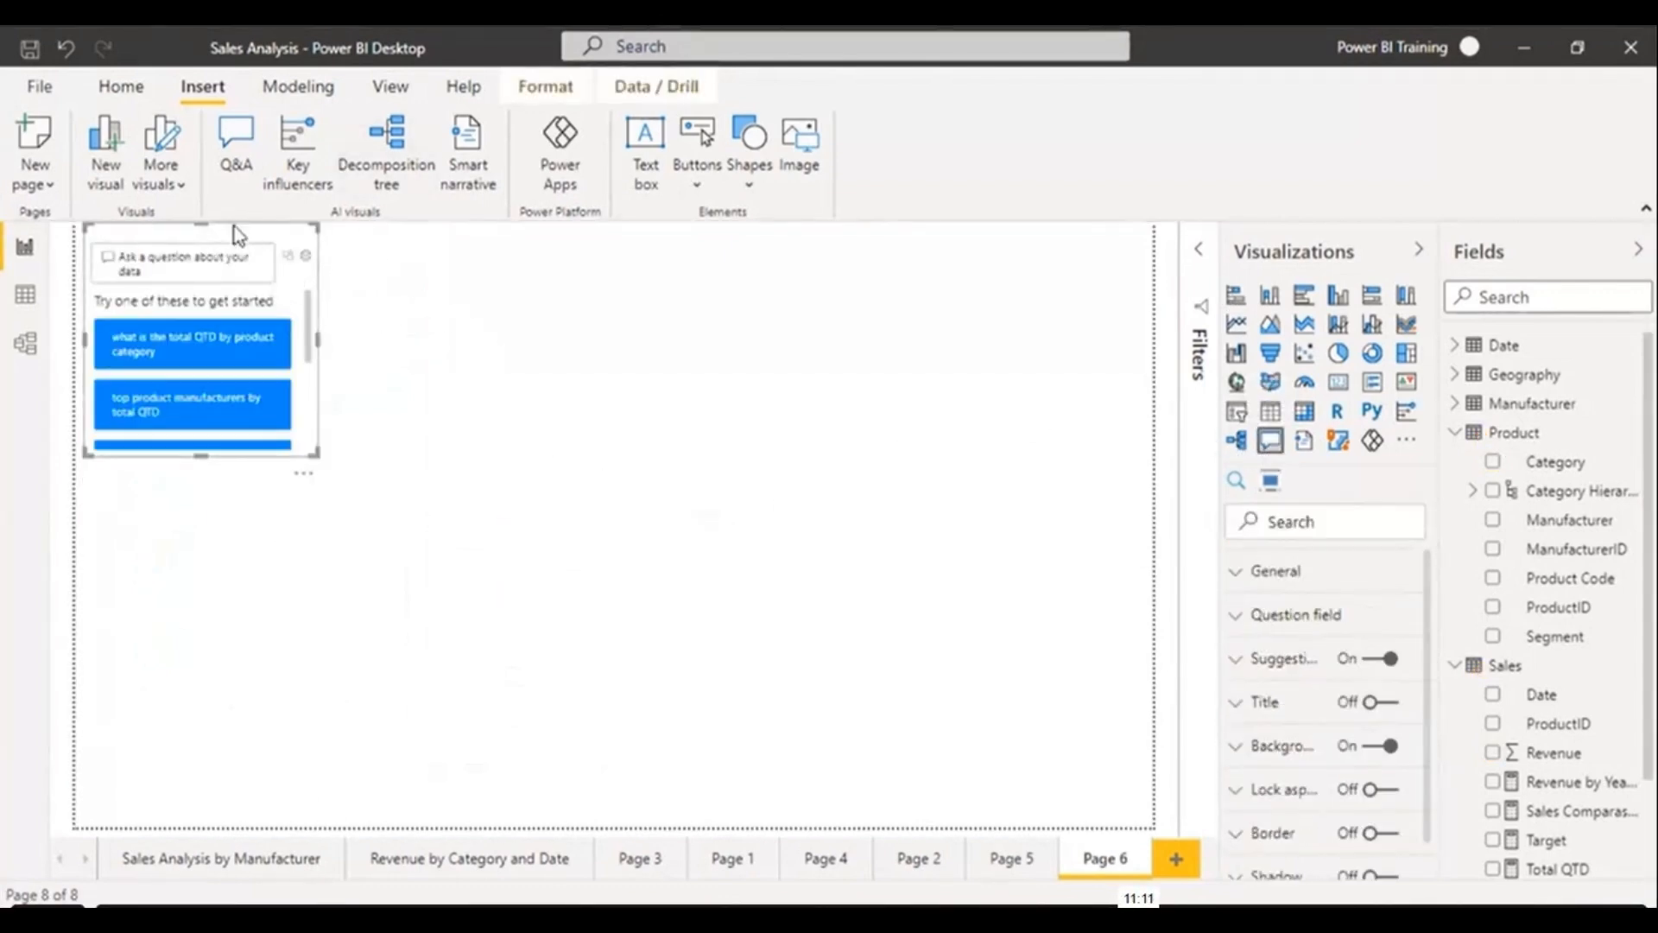
left_click_drag(235, 226, 473, 371)
left_click(561, 483)
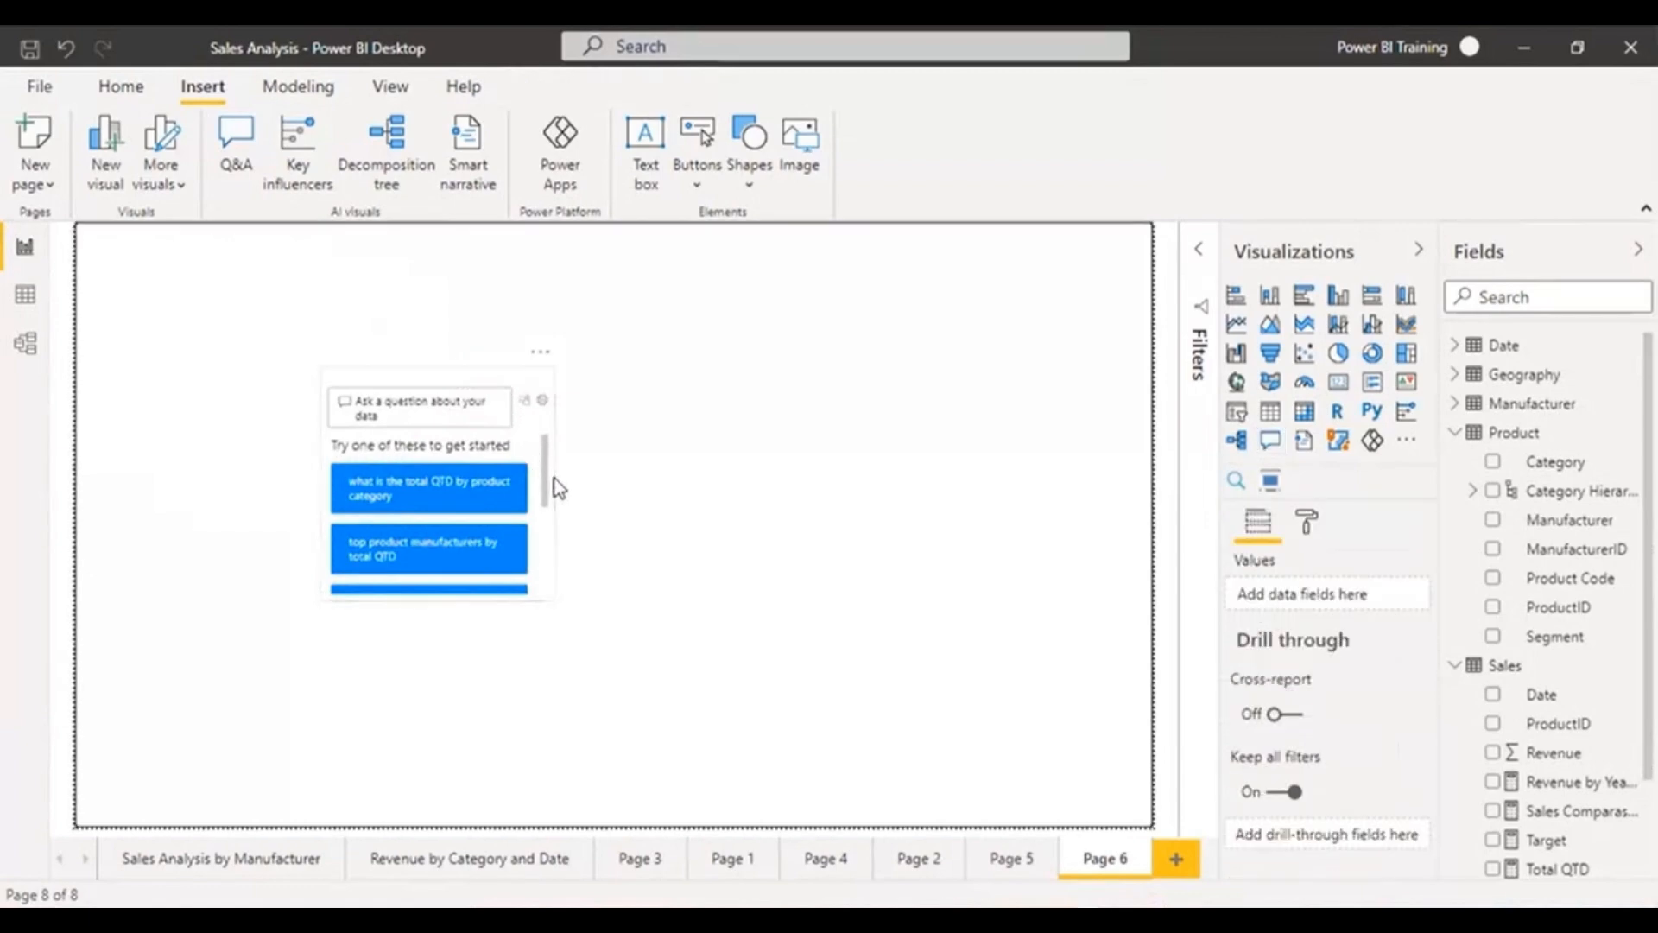
- Enlarge the Q&A visual on all four sides so it covers most of the report page
left_click(491, 374)
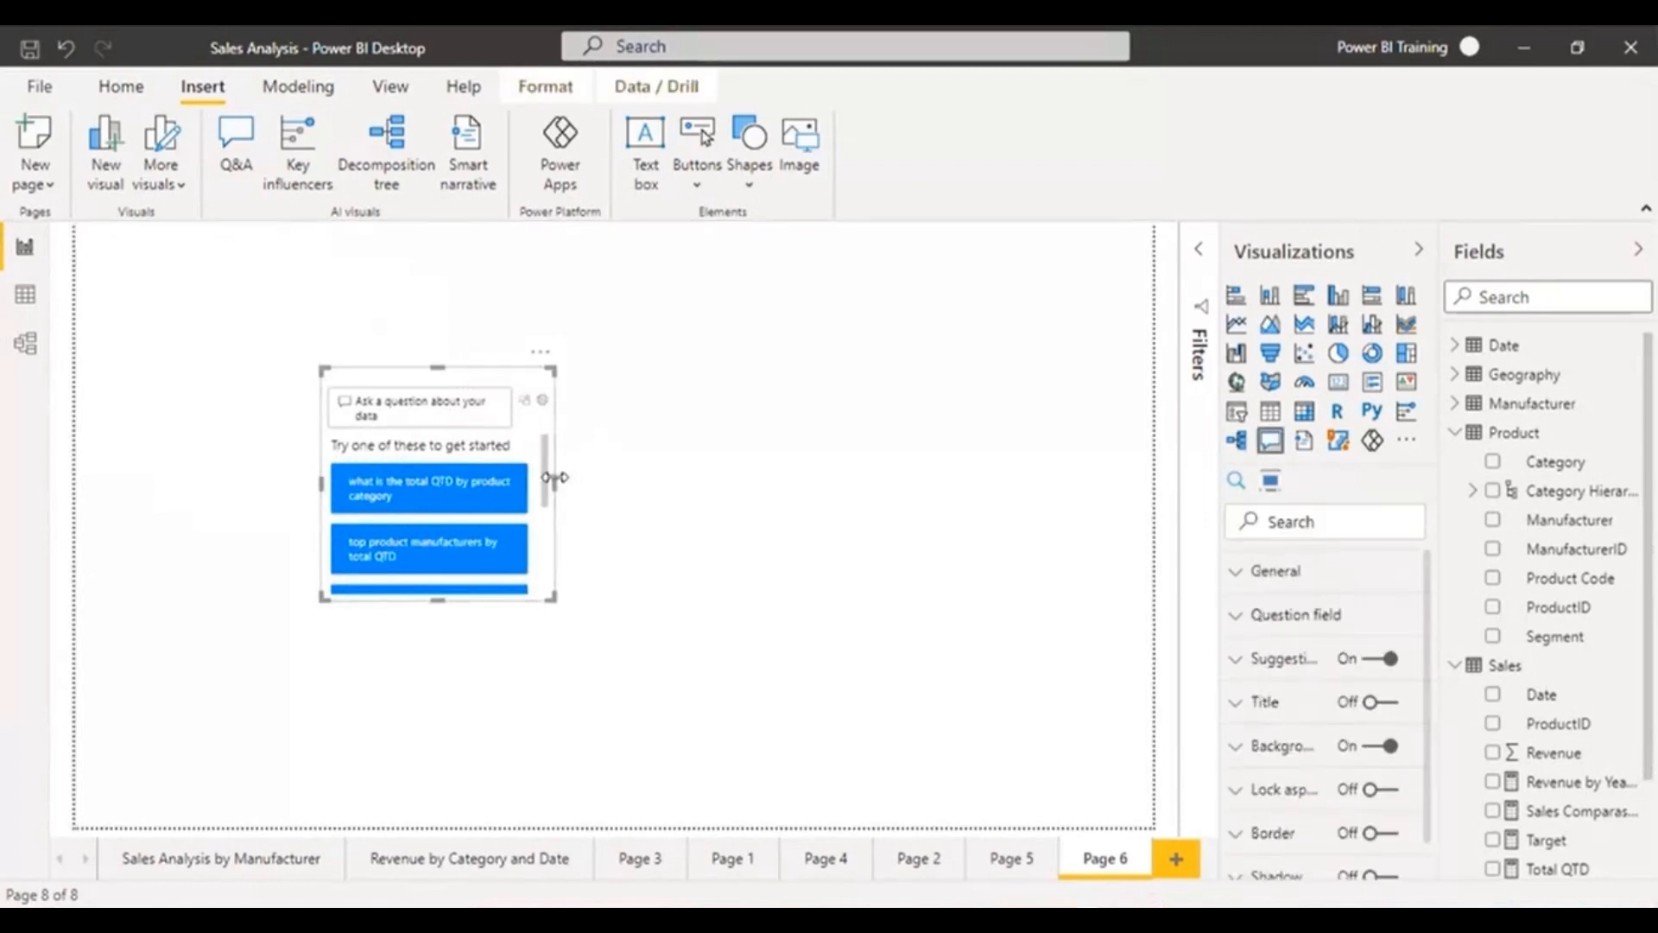
left_click_drag(555, 484, 941, 536)
left_click_drag(641, 602, 613, 758)
left_click_drag(629, 366, 630, 281)
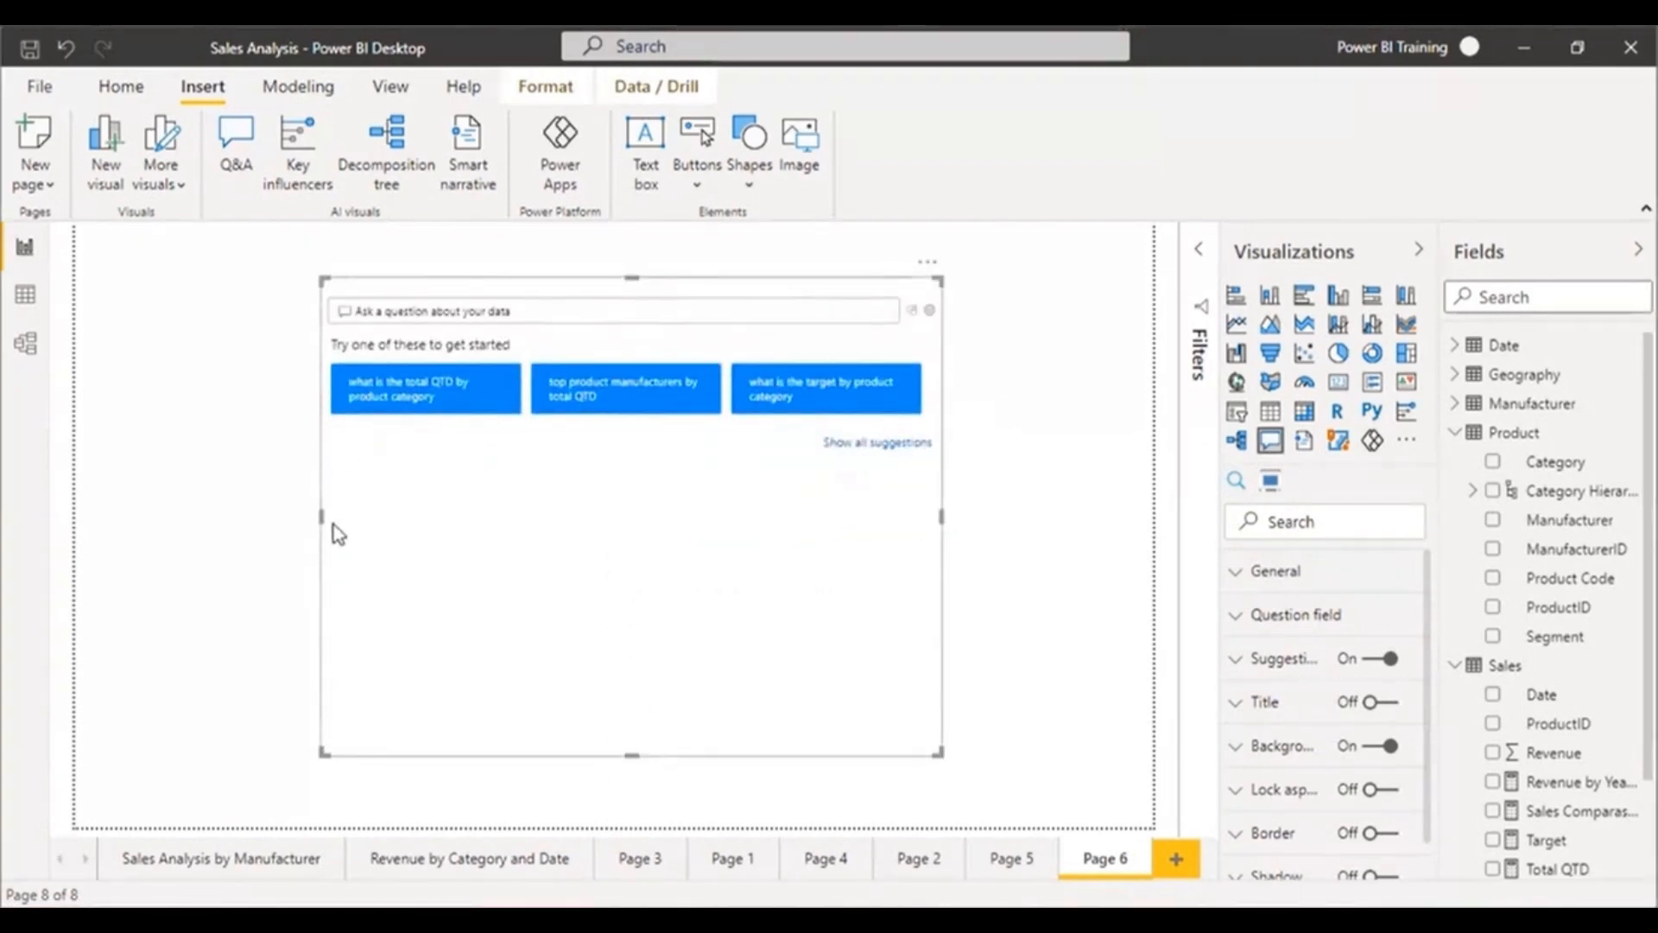
left_click_drag(321, 515, 177, 518)
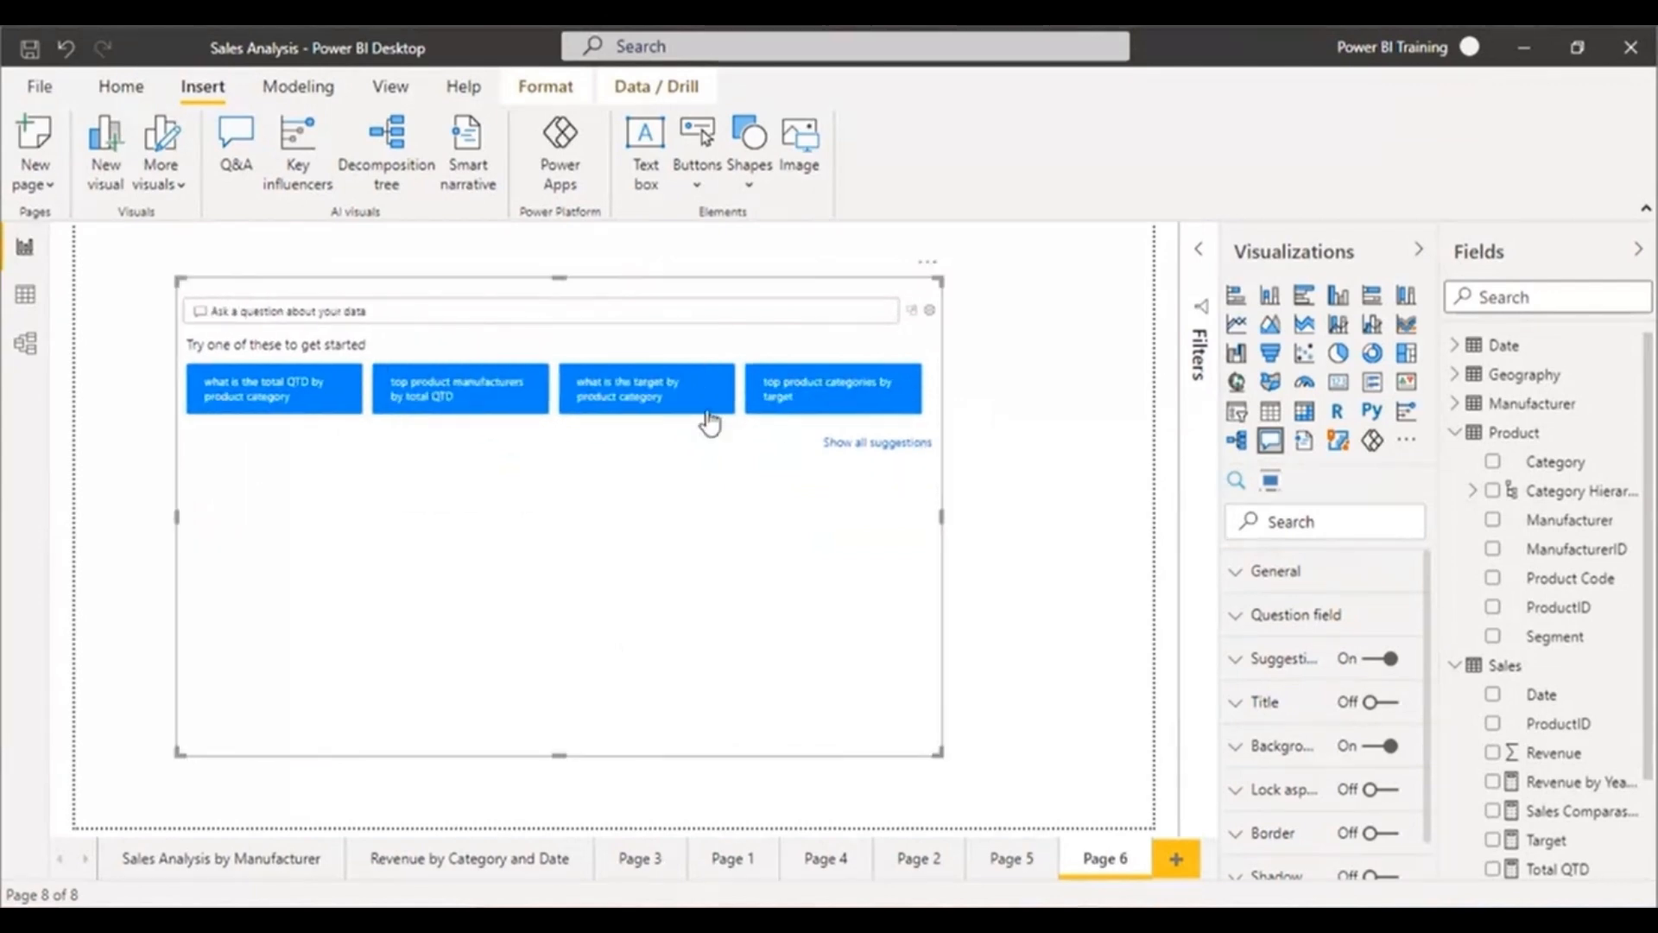
- Open the Q&A visual's setup and submit the question "Total units Sold by Country" under Teach Q&A
left_click(930, 312)
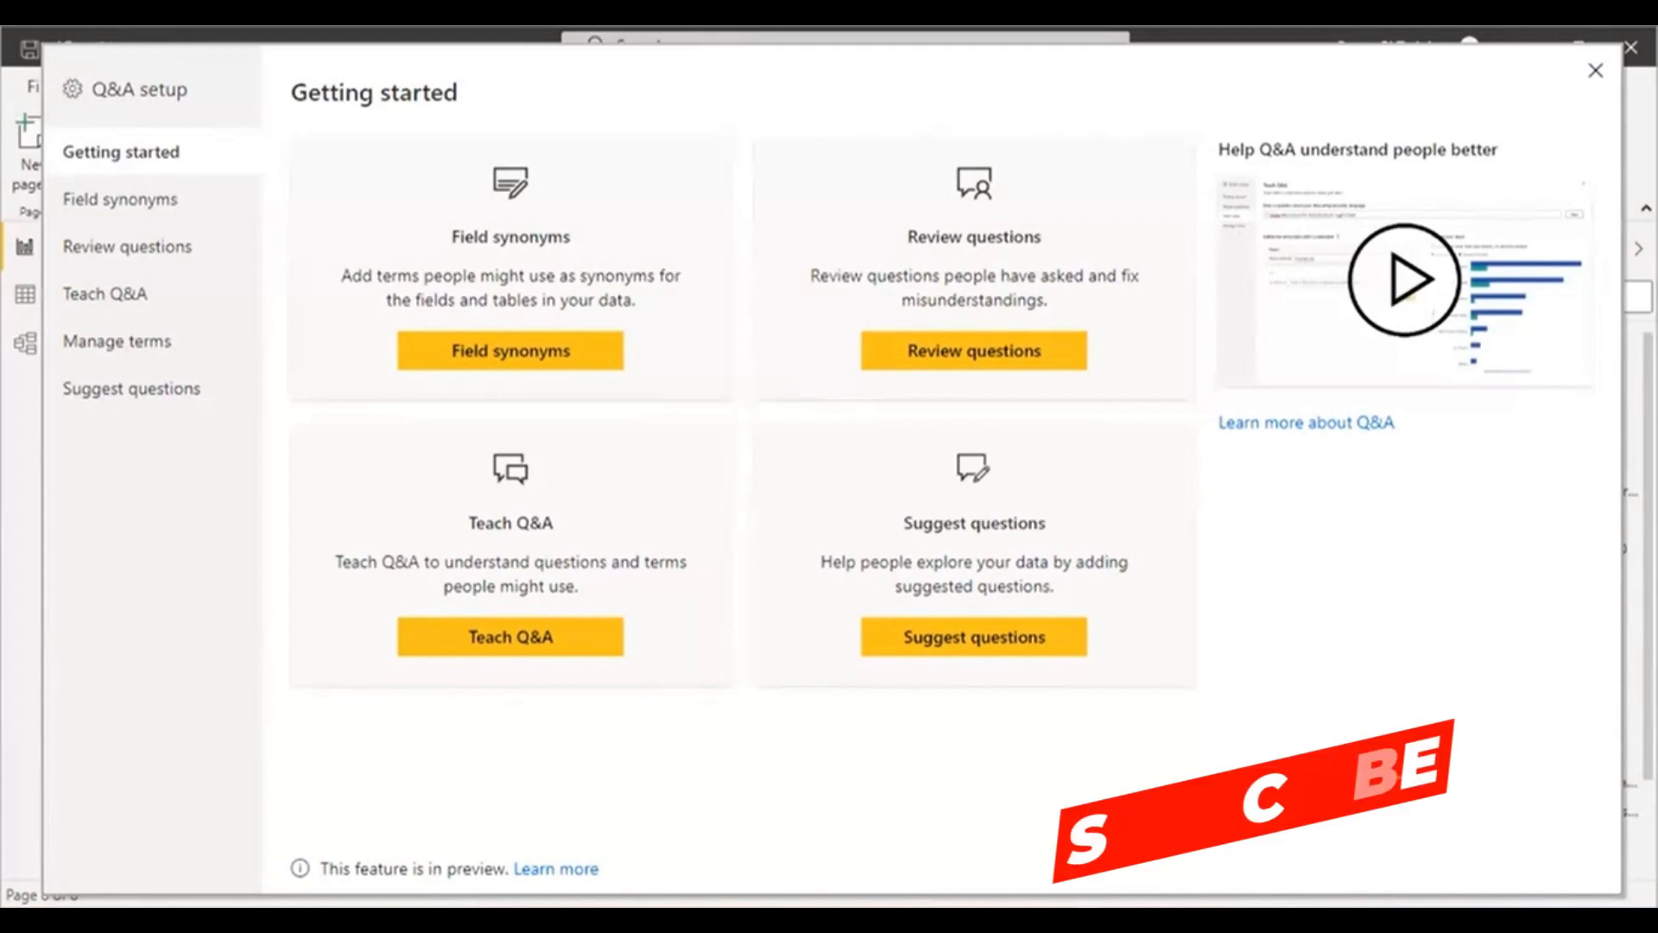
left_click(97, 294)
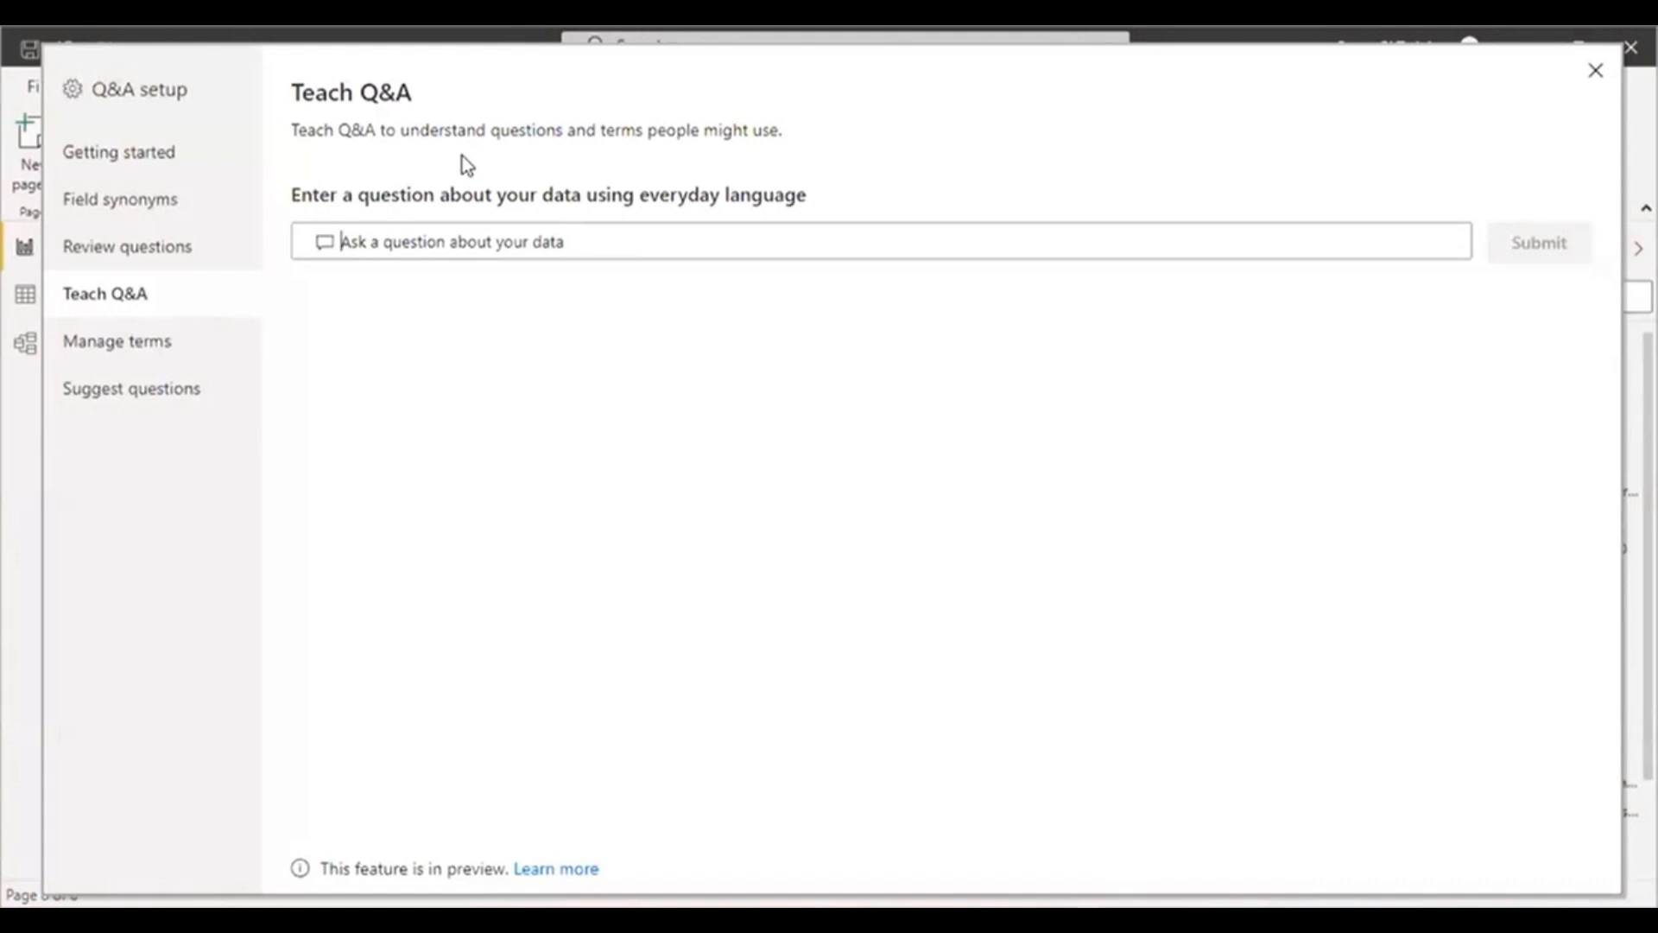
type("Total ")
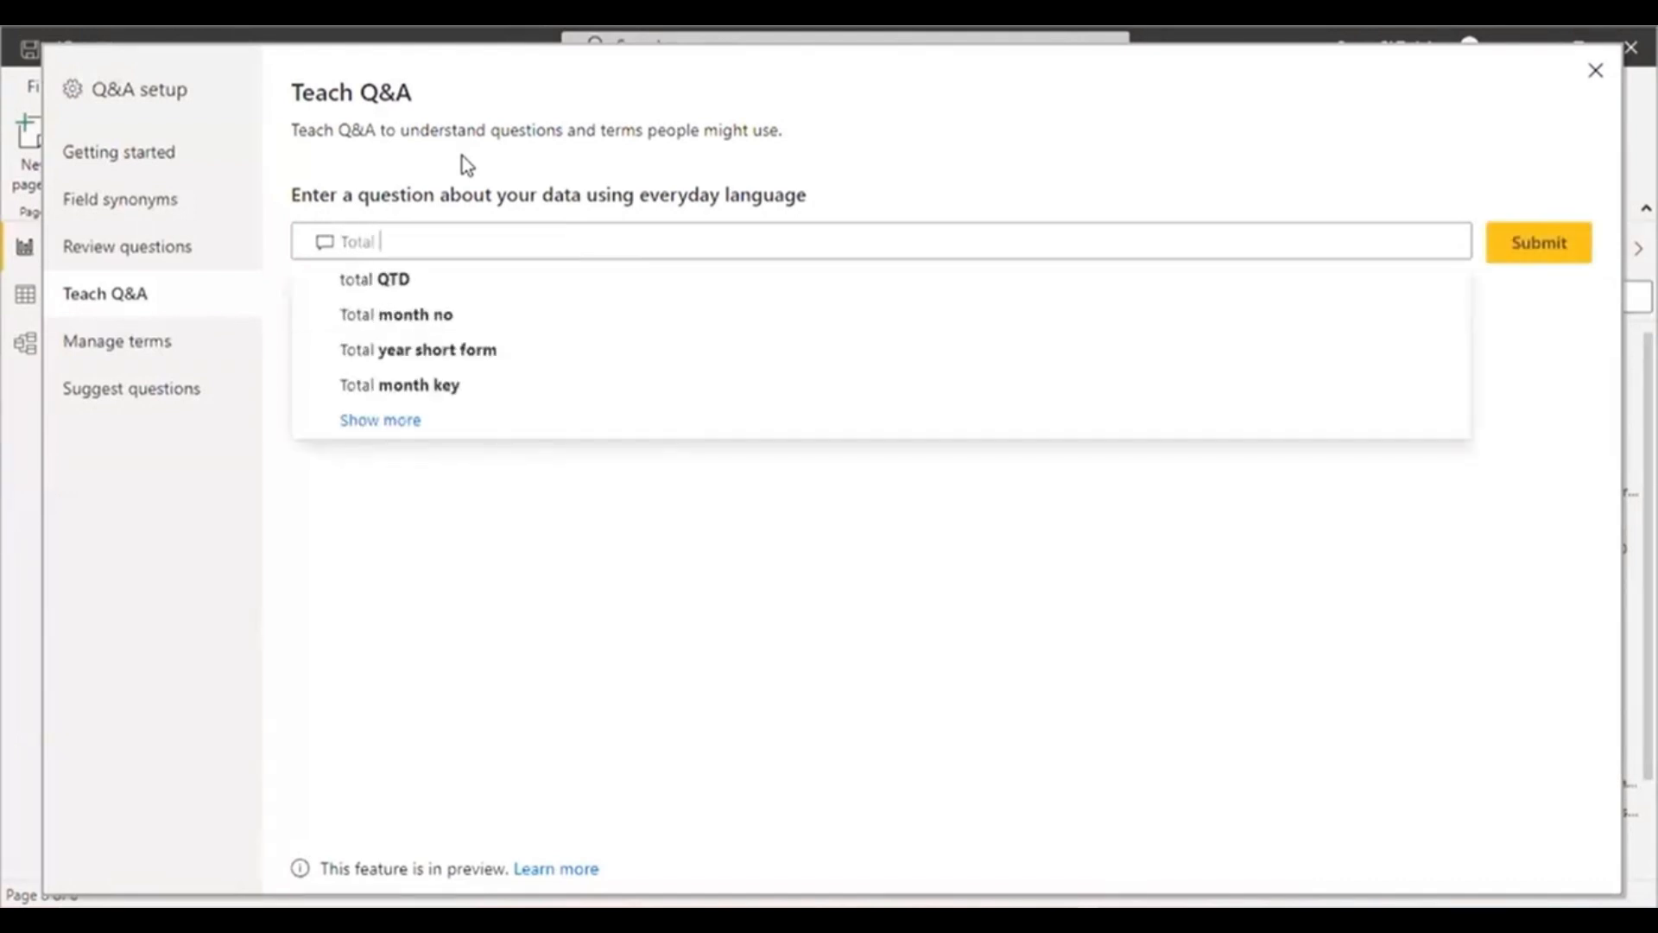
type("usnits S")
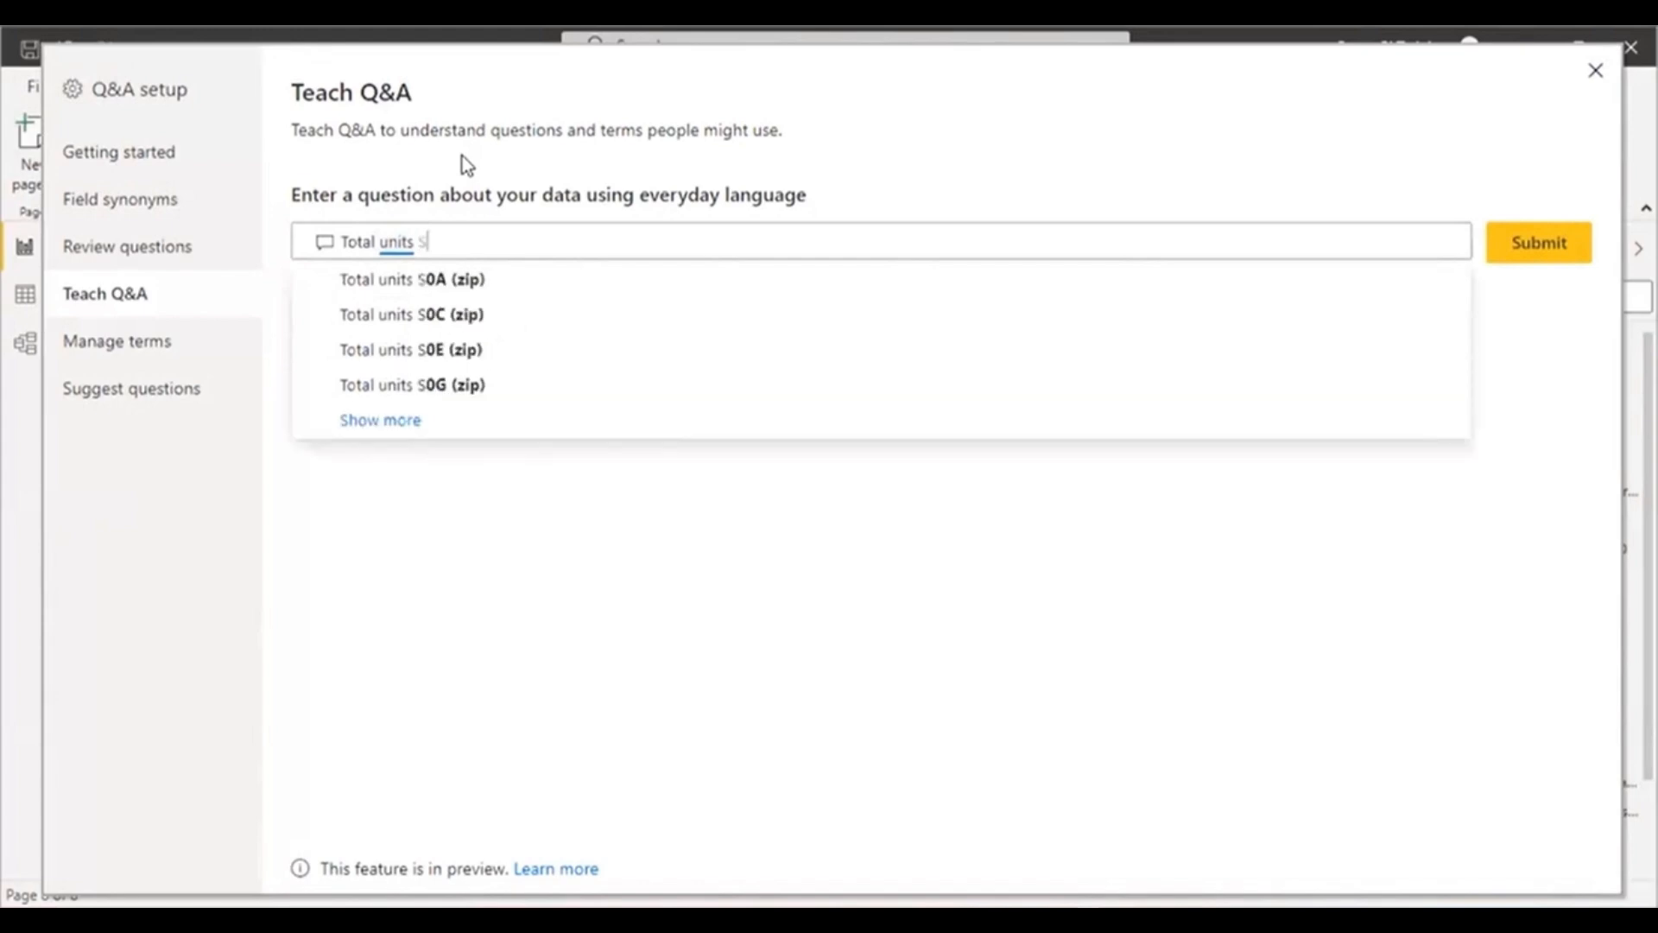
type("old in")
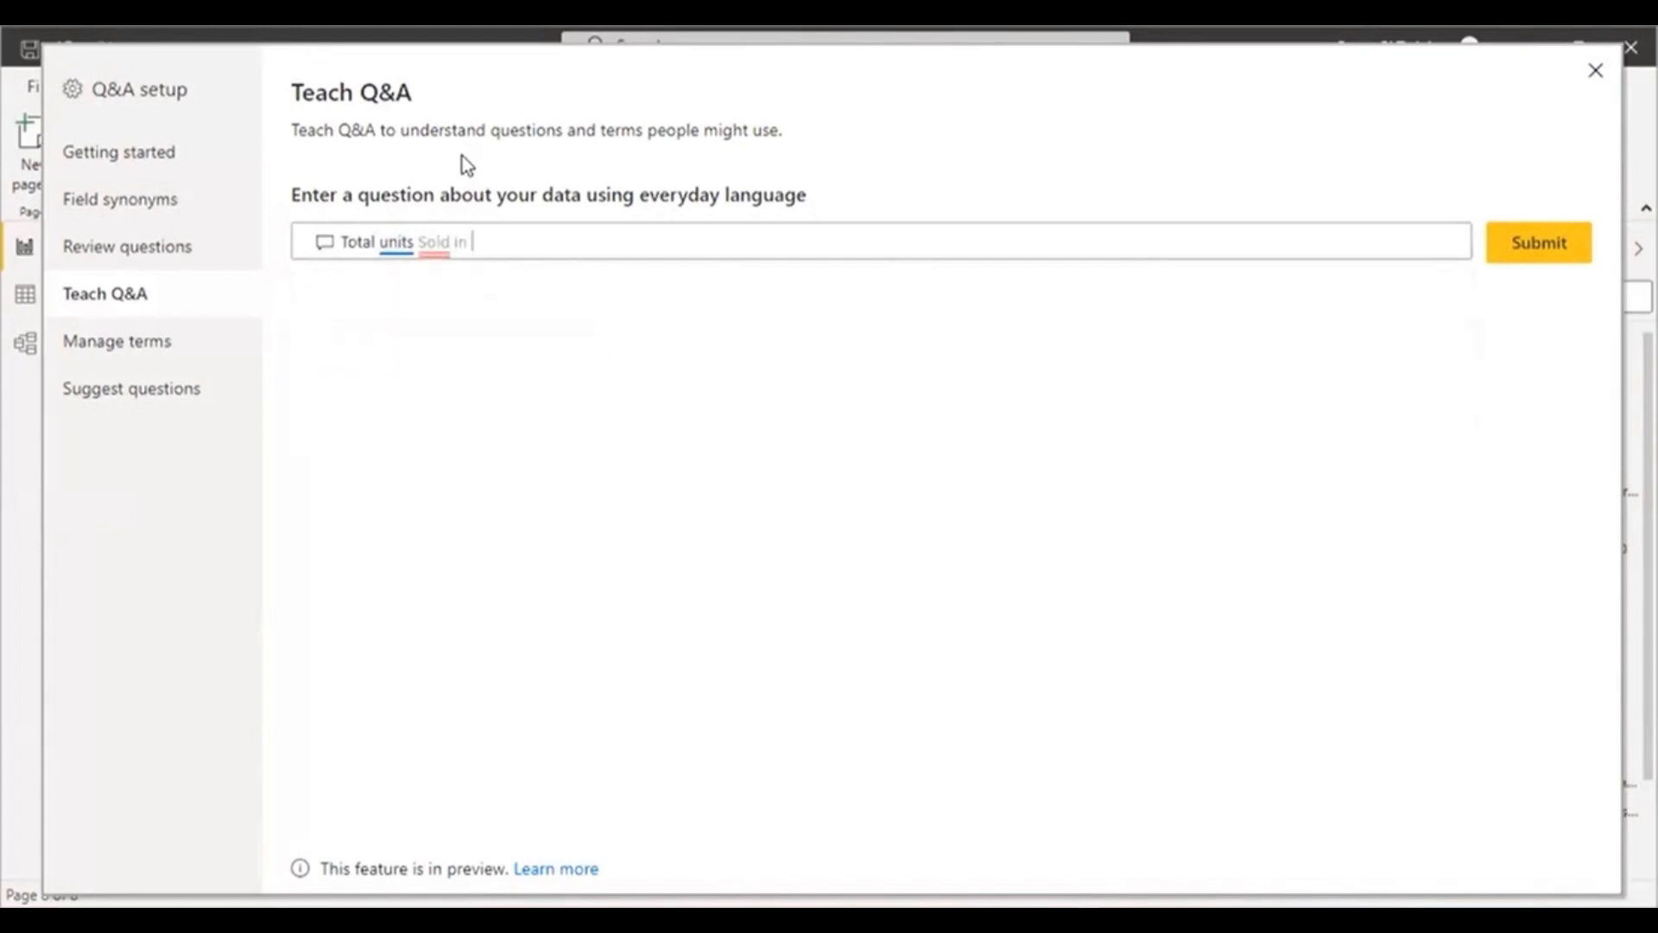
key("BackSpace")
key("BackSpace")
type("by Country")
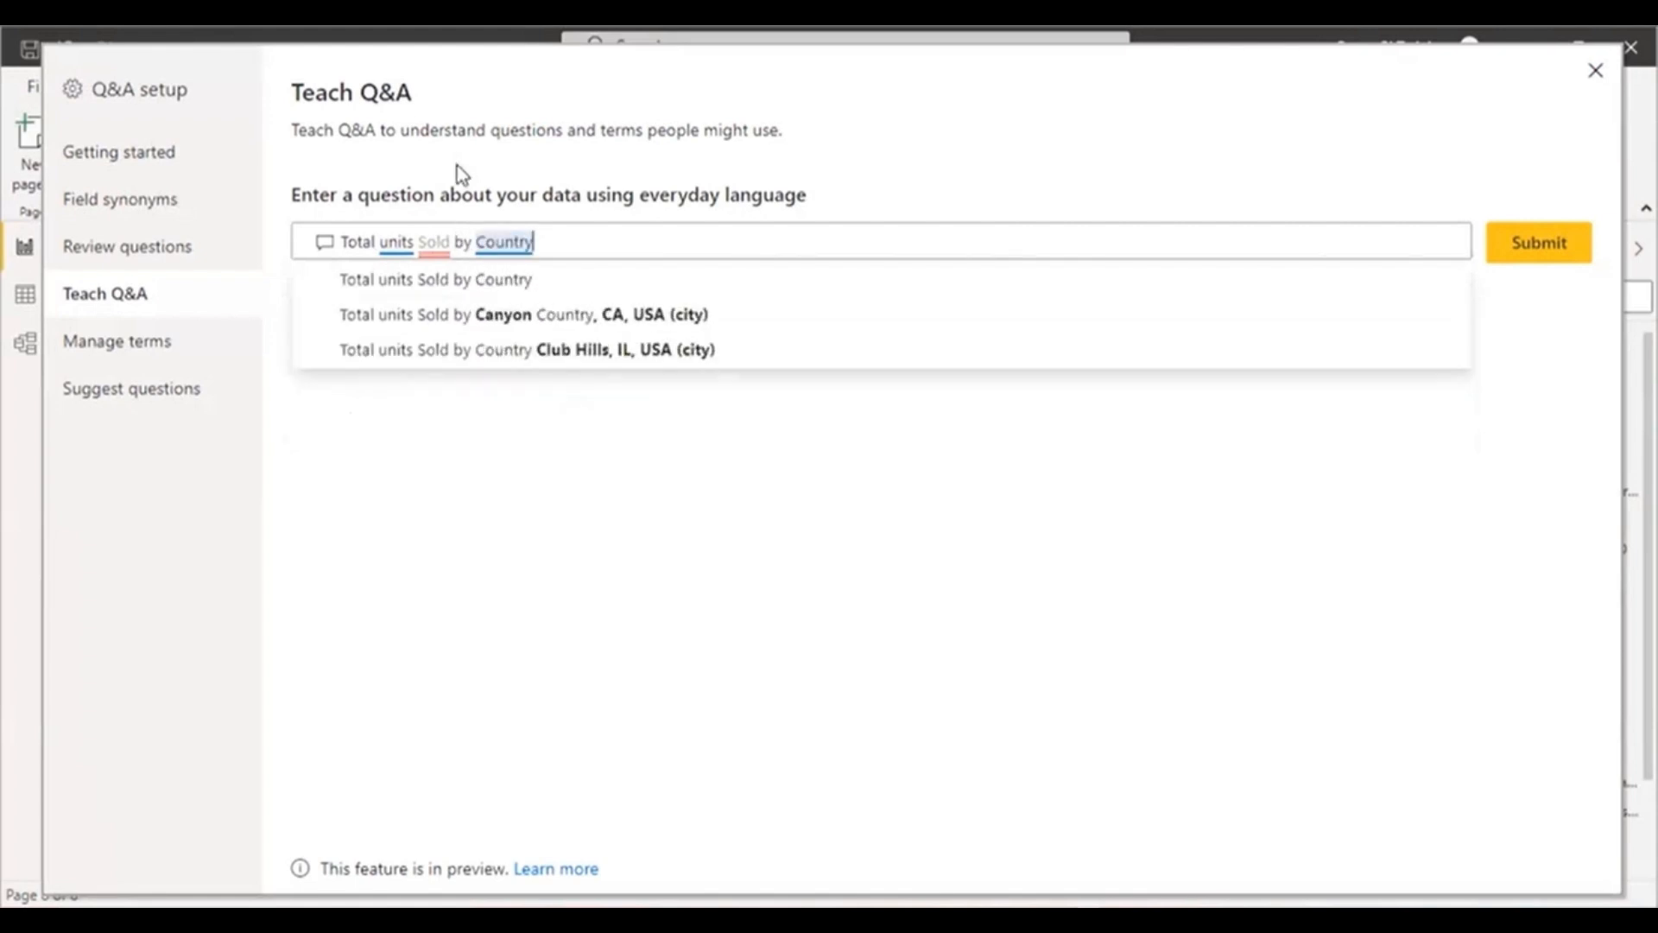
left_click(521, 289)
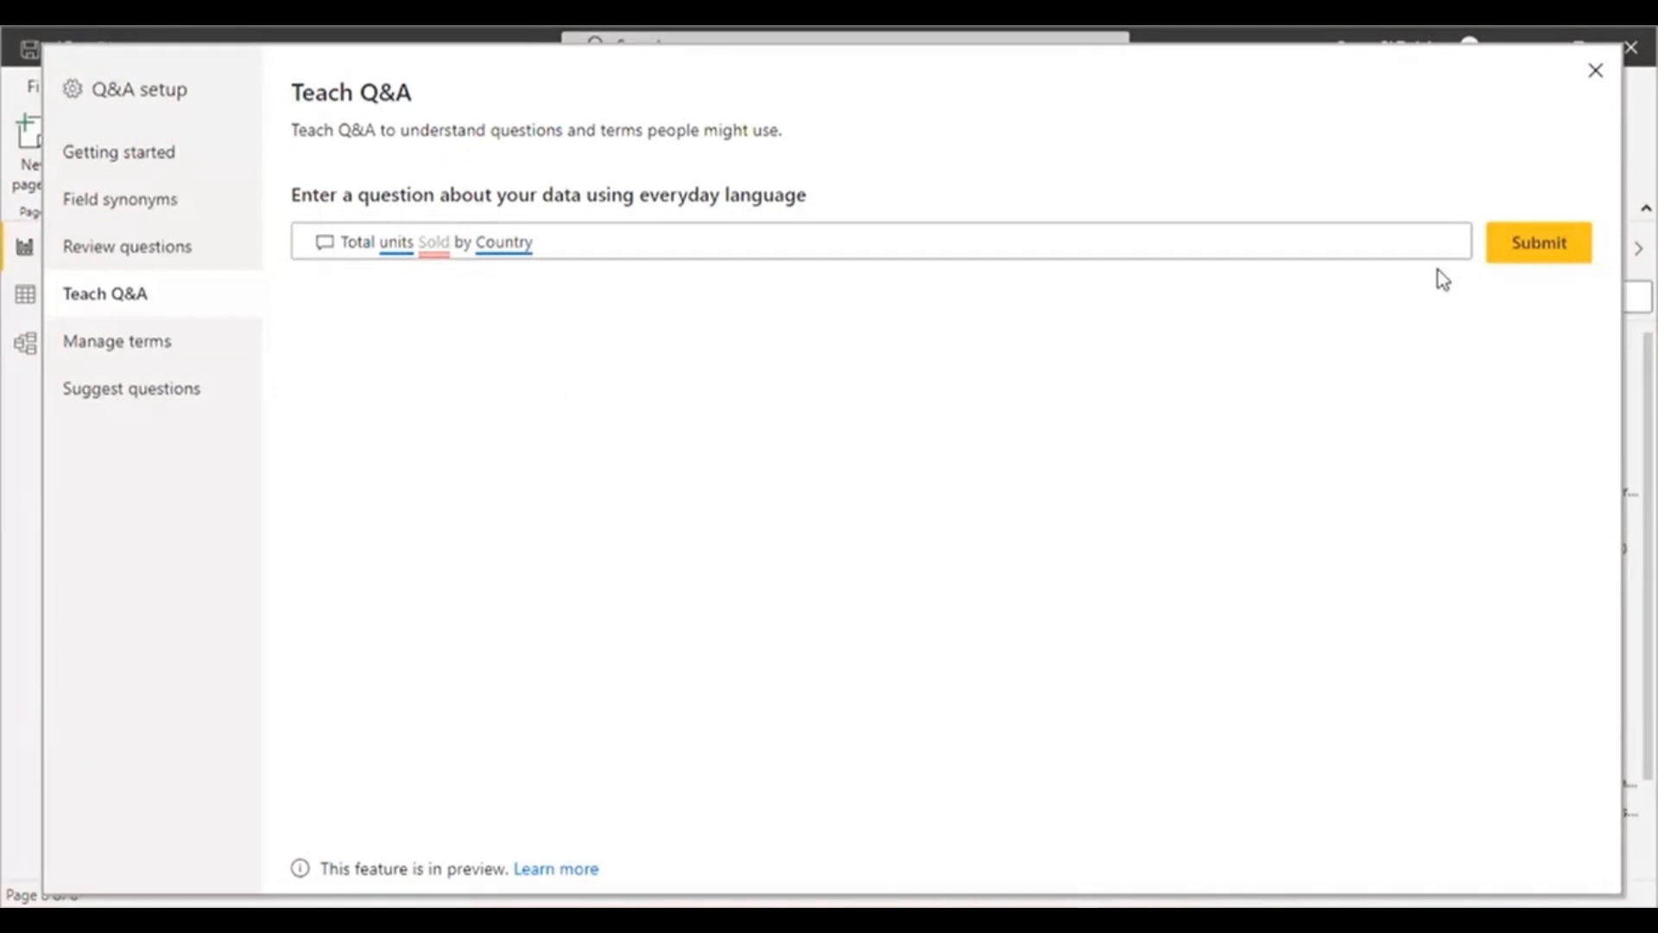
left_click(1539, 245)
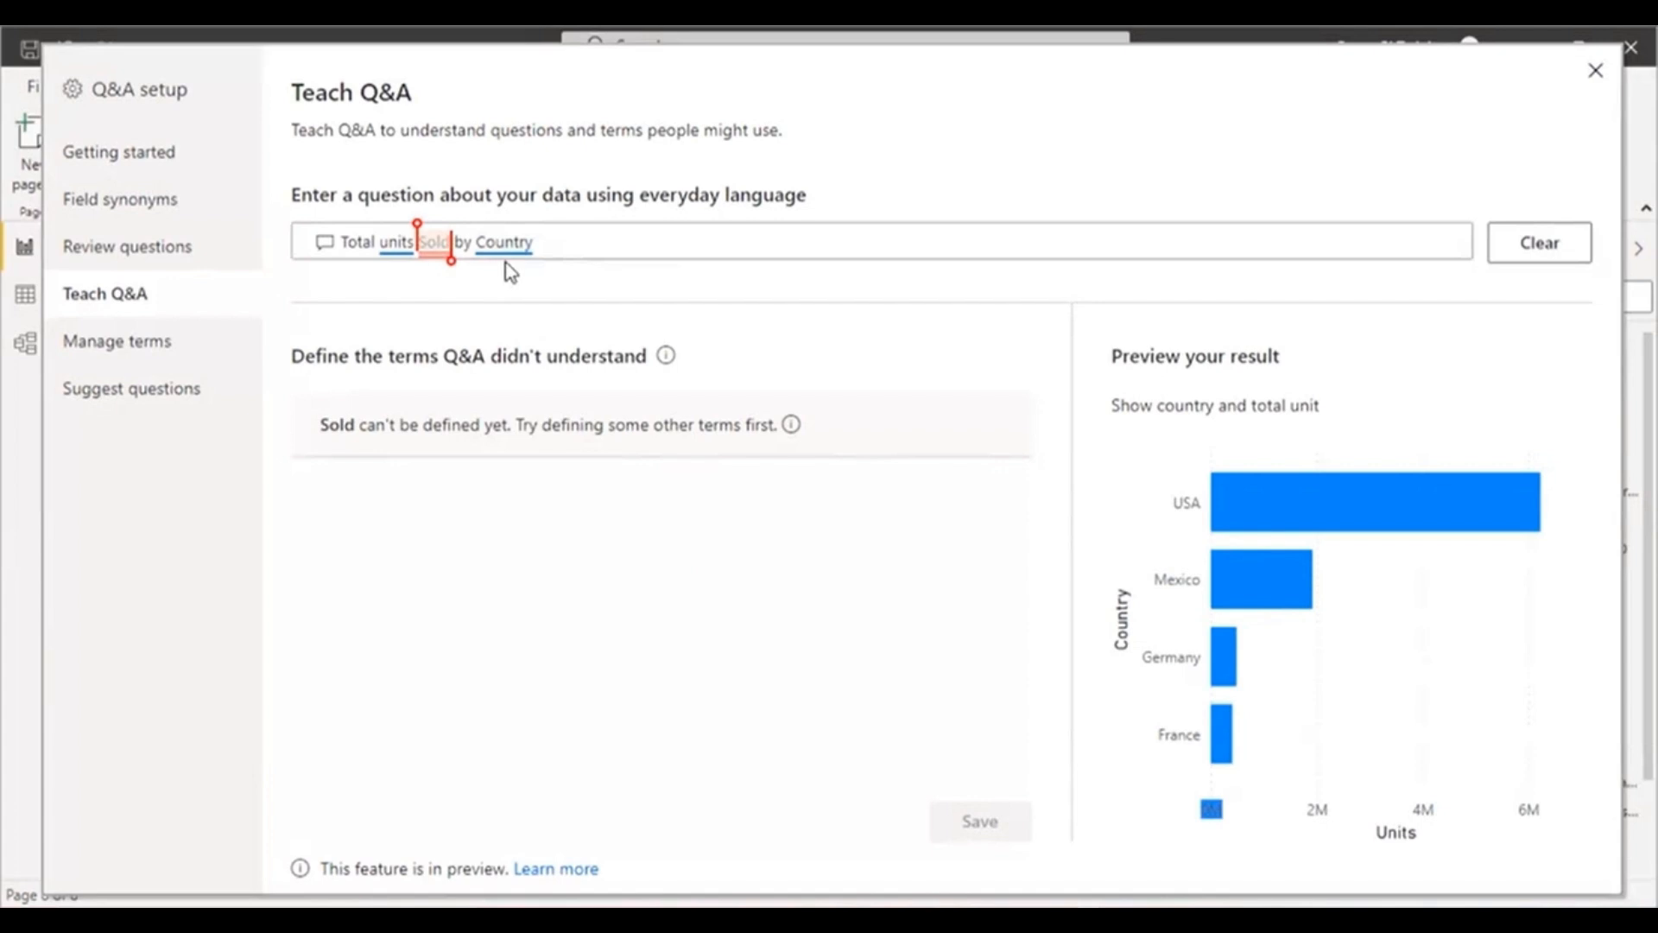
- Remove the word "Sold" from the taught question so it reads "Total units by Country"
left_click(467, 249)
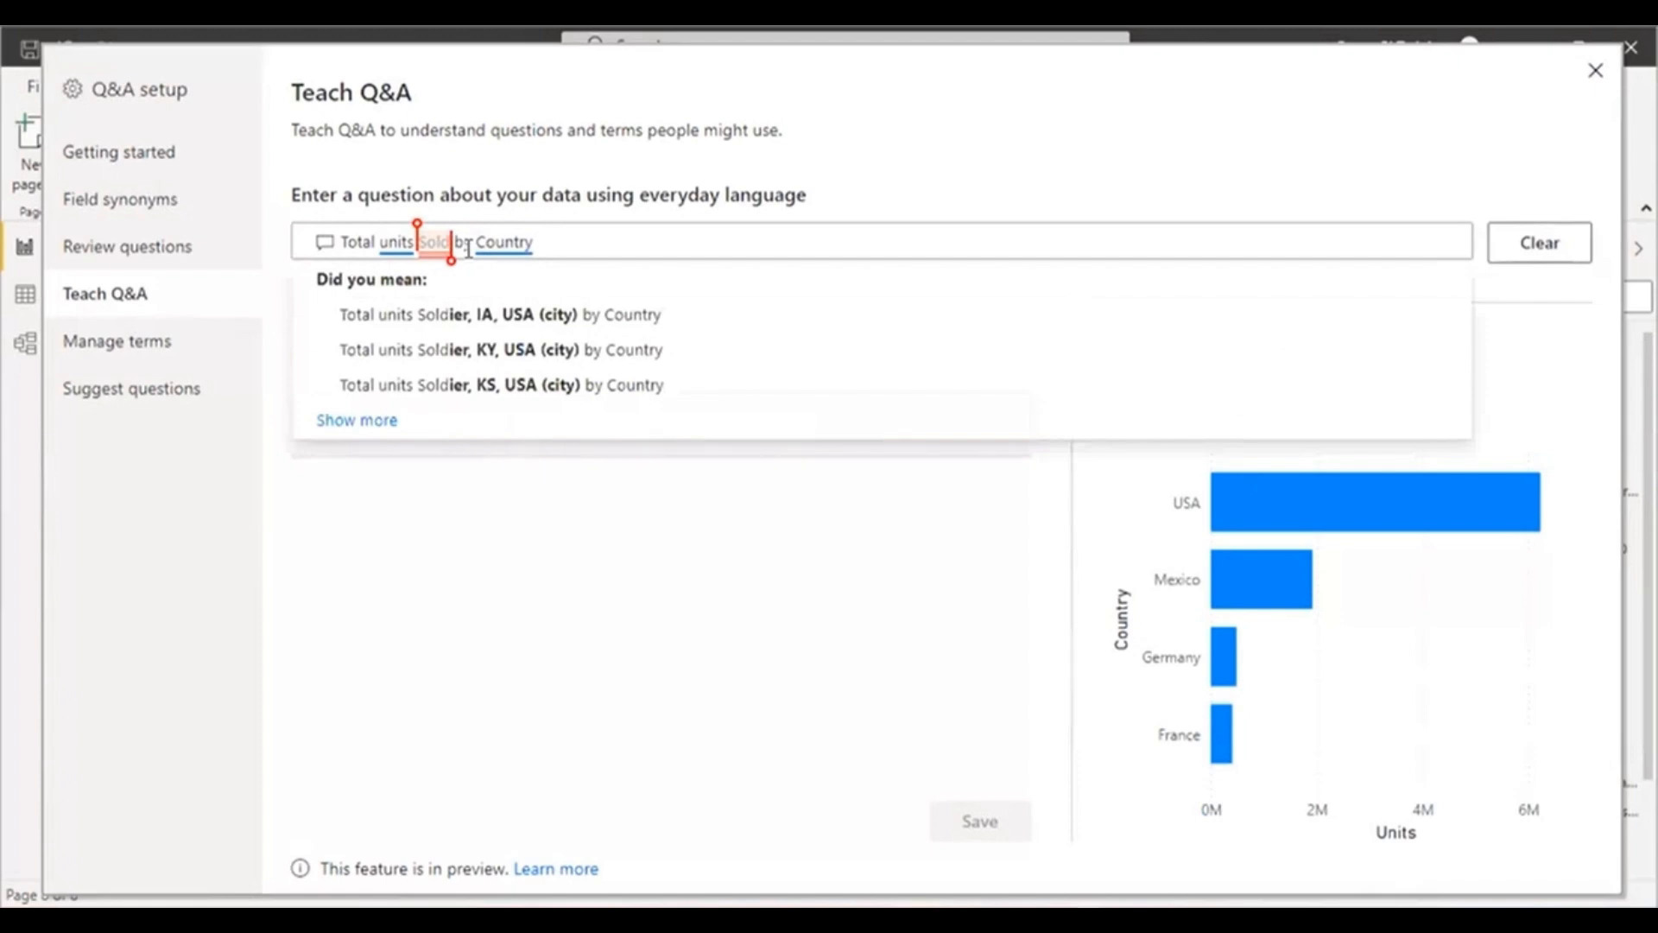
key("BackSpace")
key("BackSpace")
key("BackSpace")
key("BackSpace")
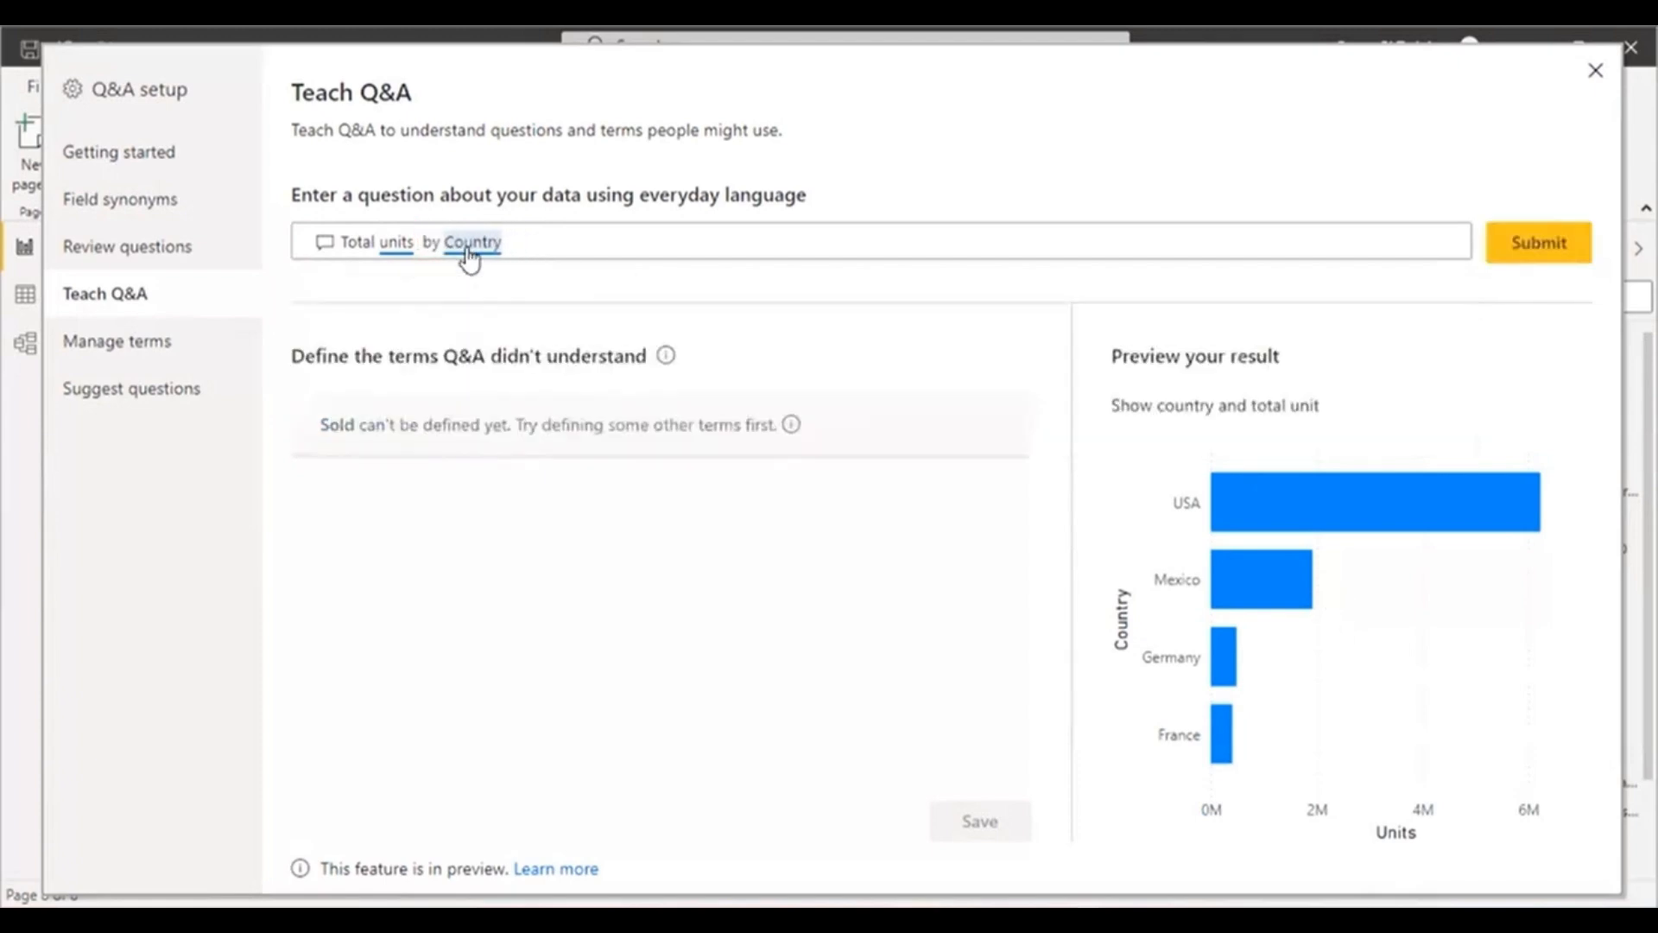
key("Delete")
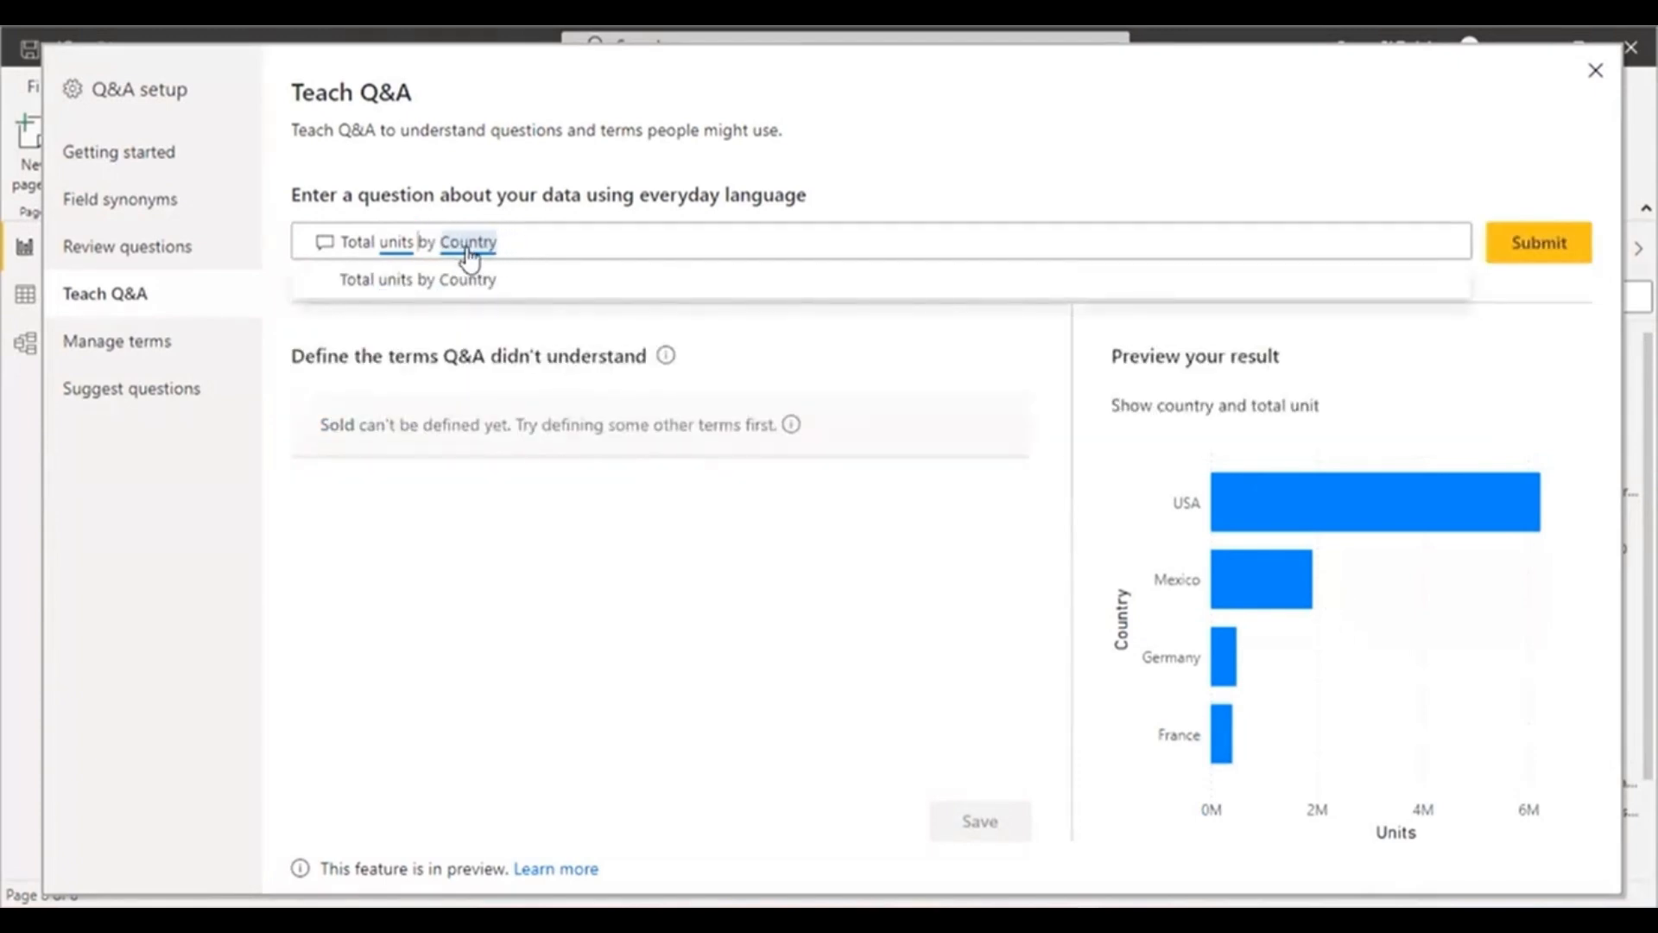
left_click(462, 277)
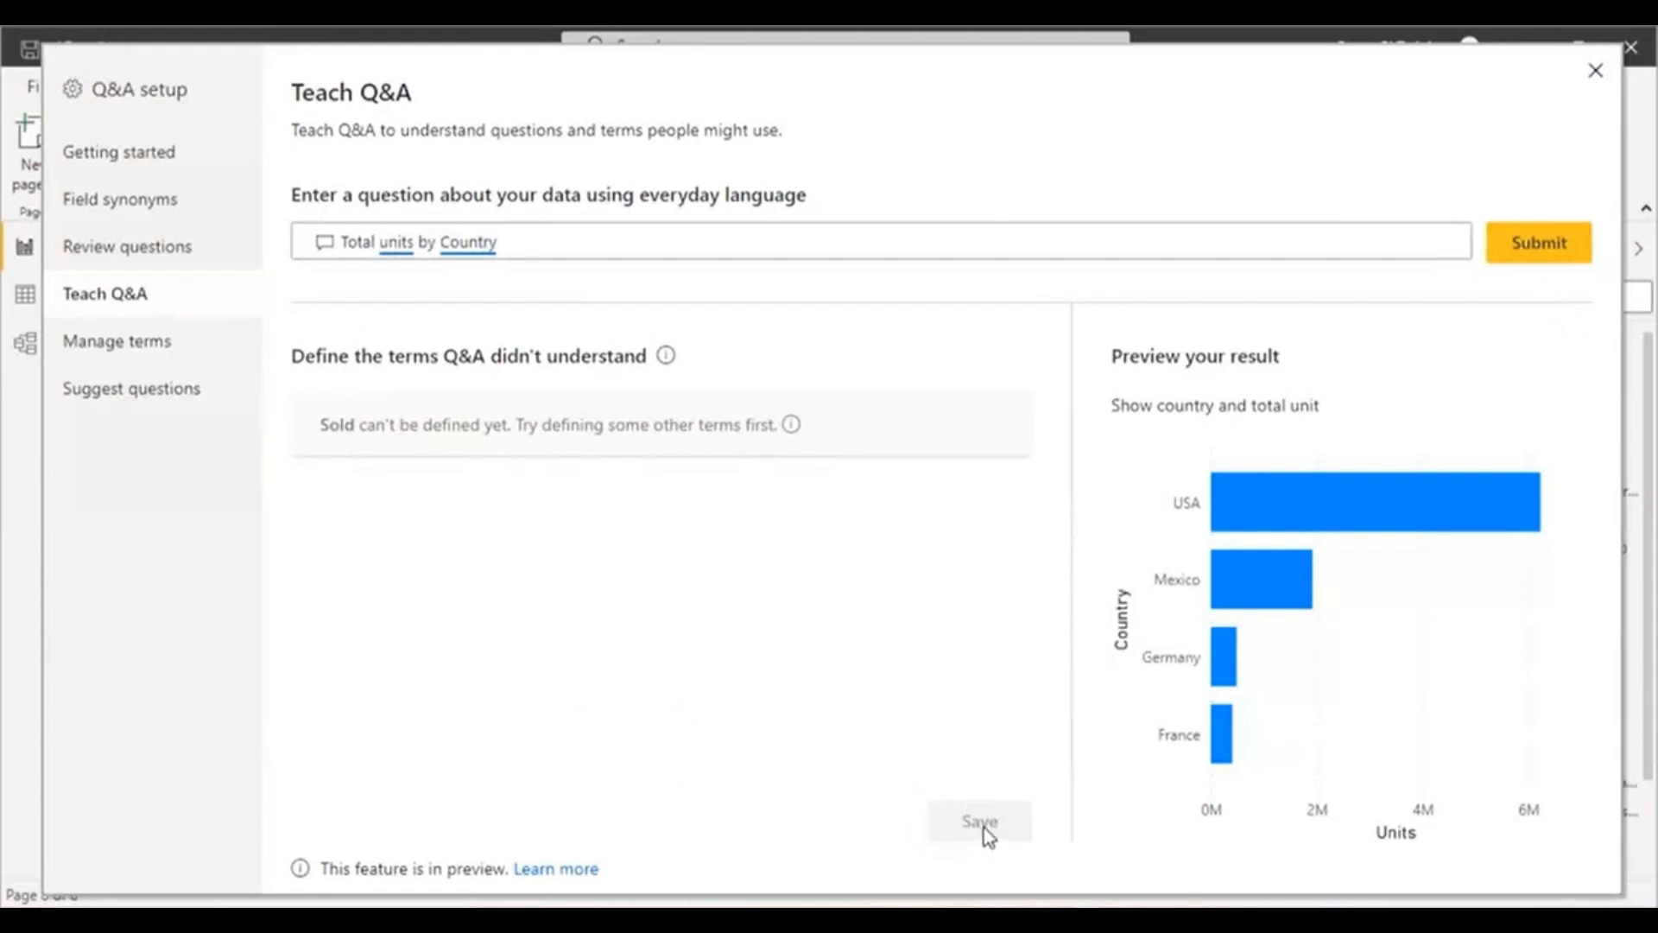
- Check the terms and definitions taught so far under Manage terms in the Q&A setup
left_click(328, 251)
left_click(328, 251)
left_click(375, 424)
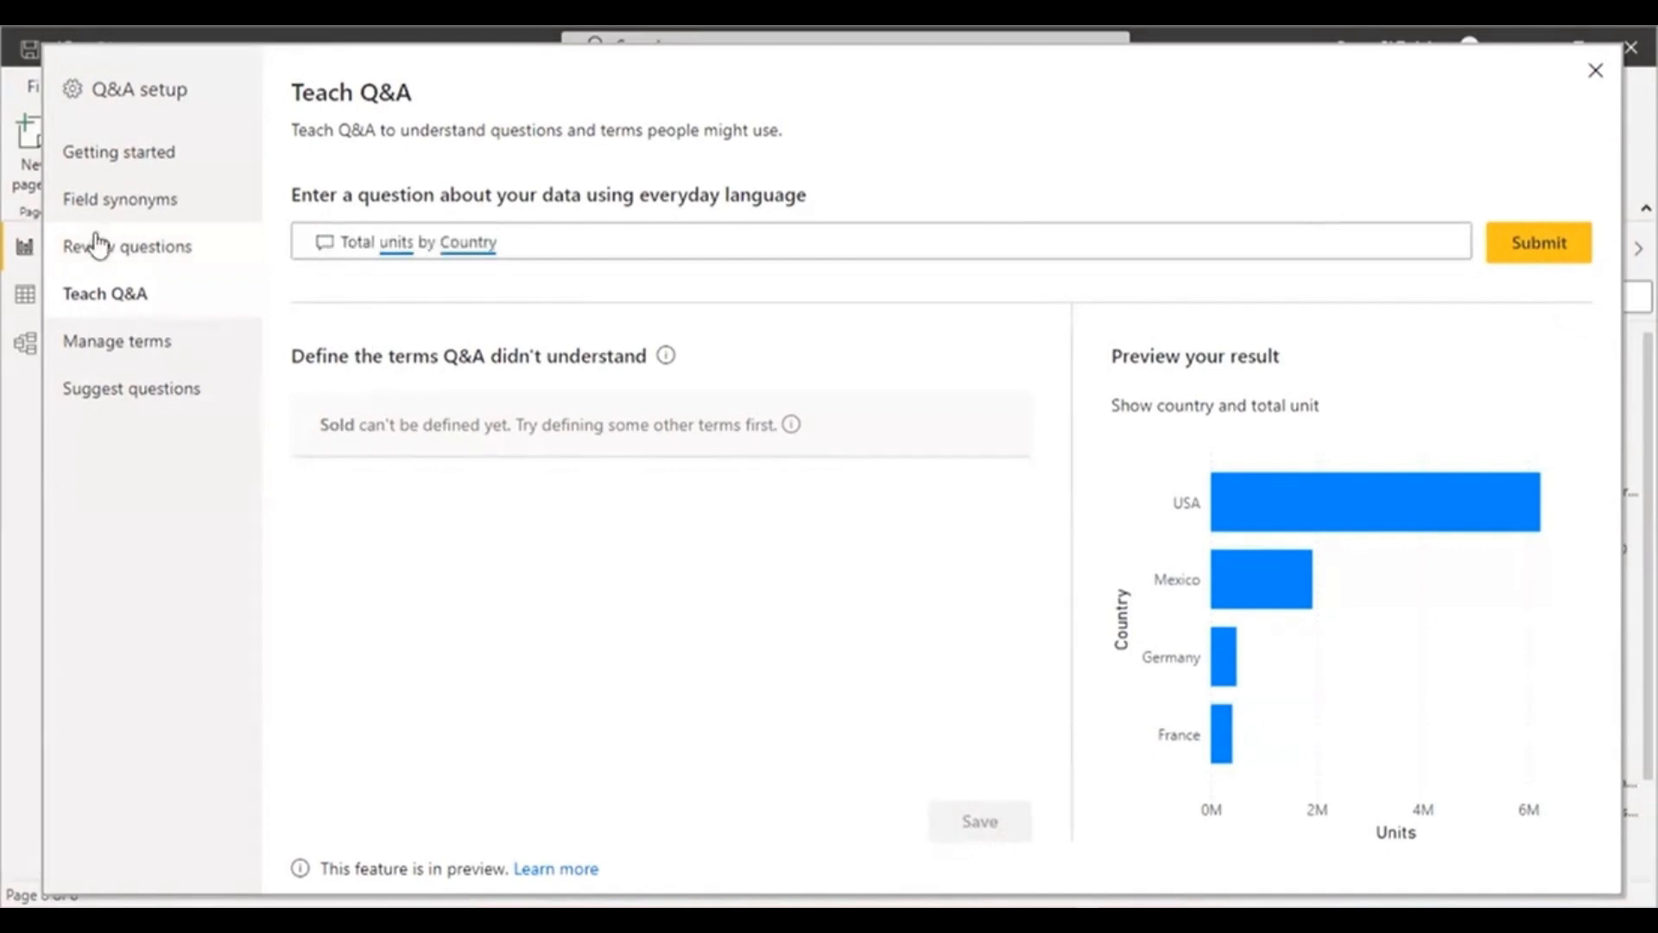
left_click(128, 344)
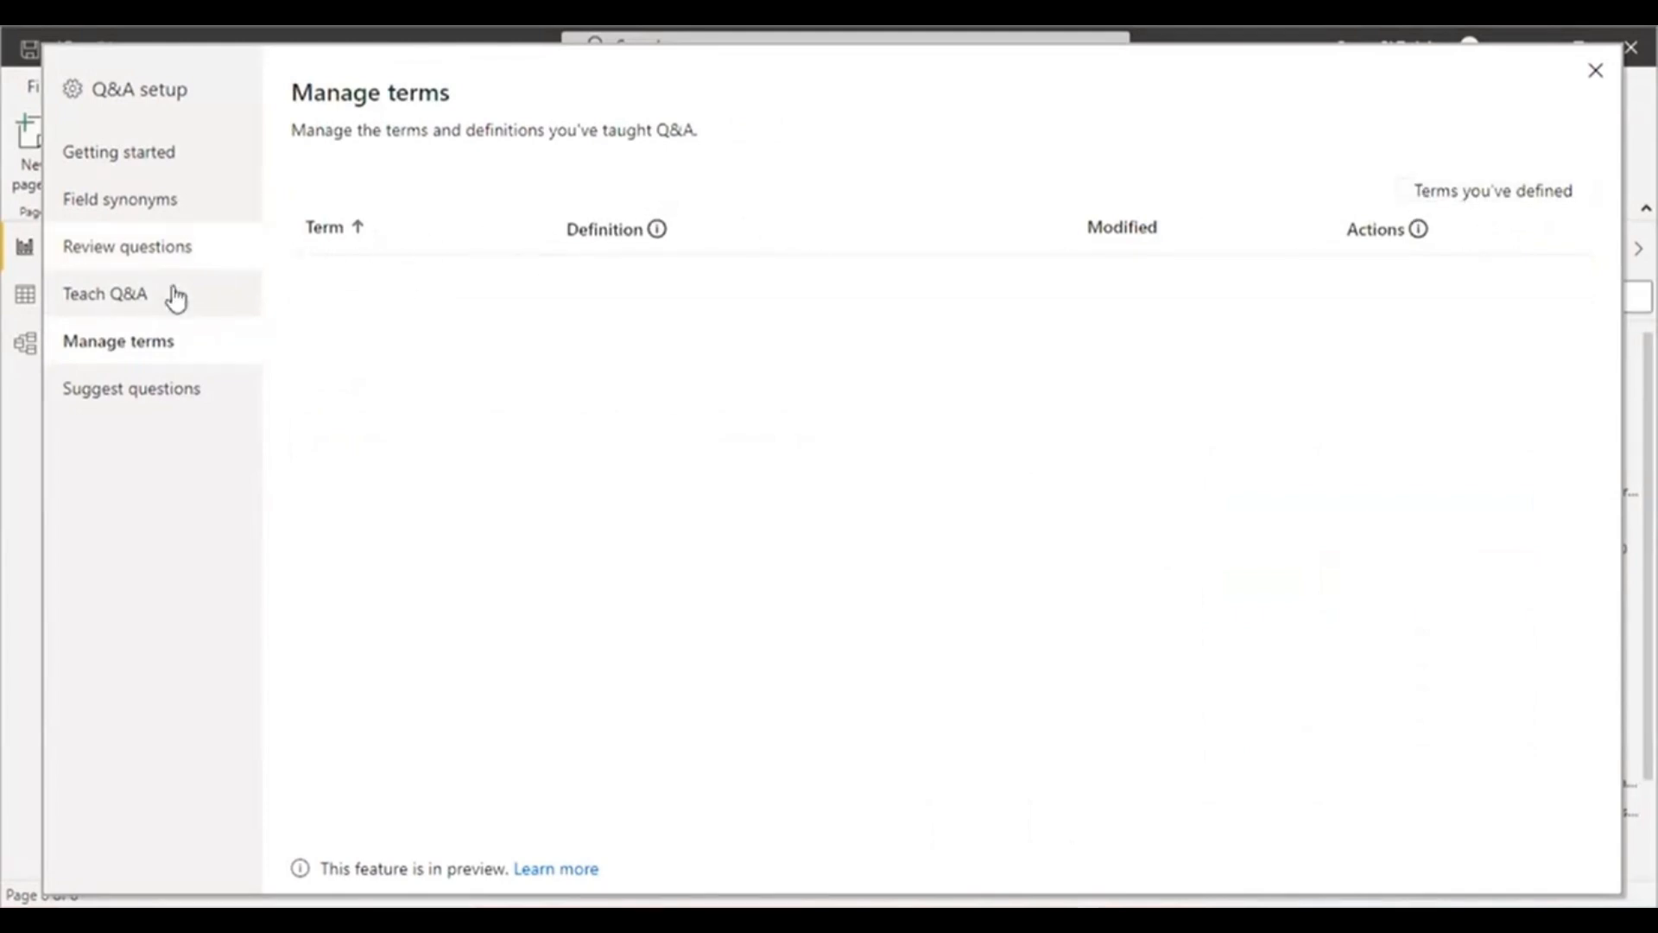
- Return to Teach Q&A, submit the question "Total Unit by product", and inspect a bar in the result preview
left_click(132, 296)
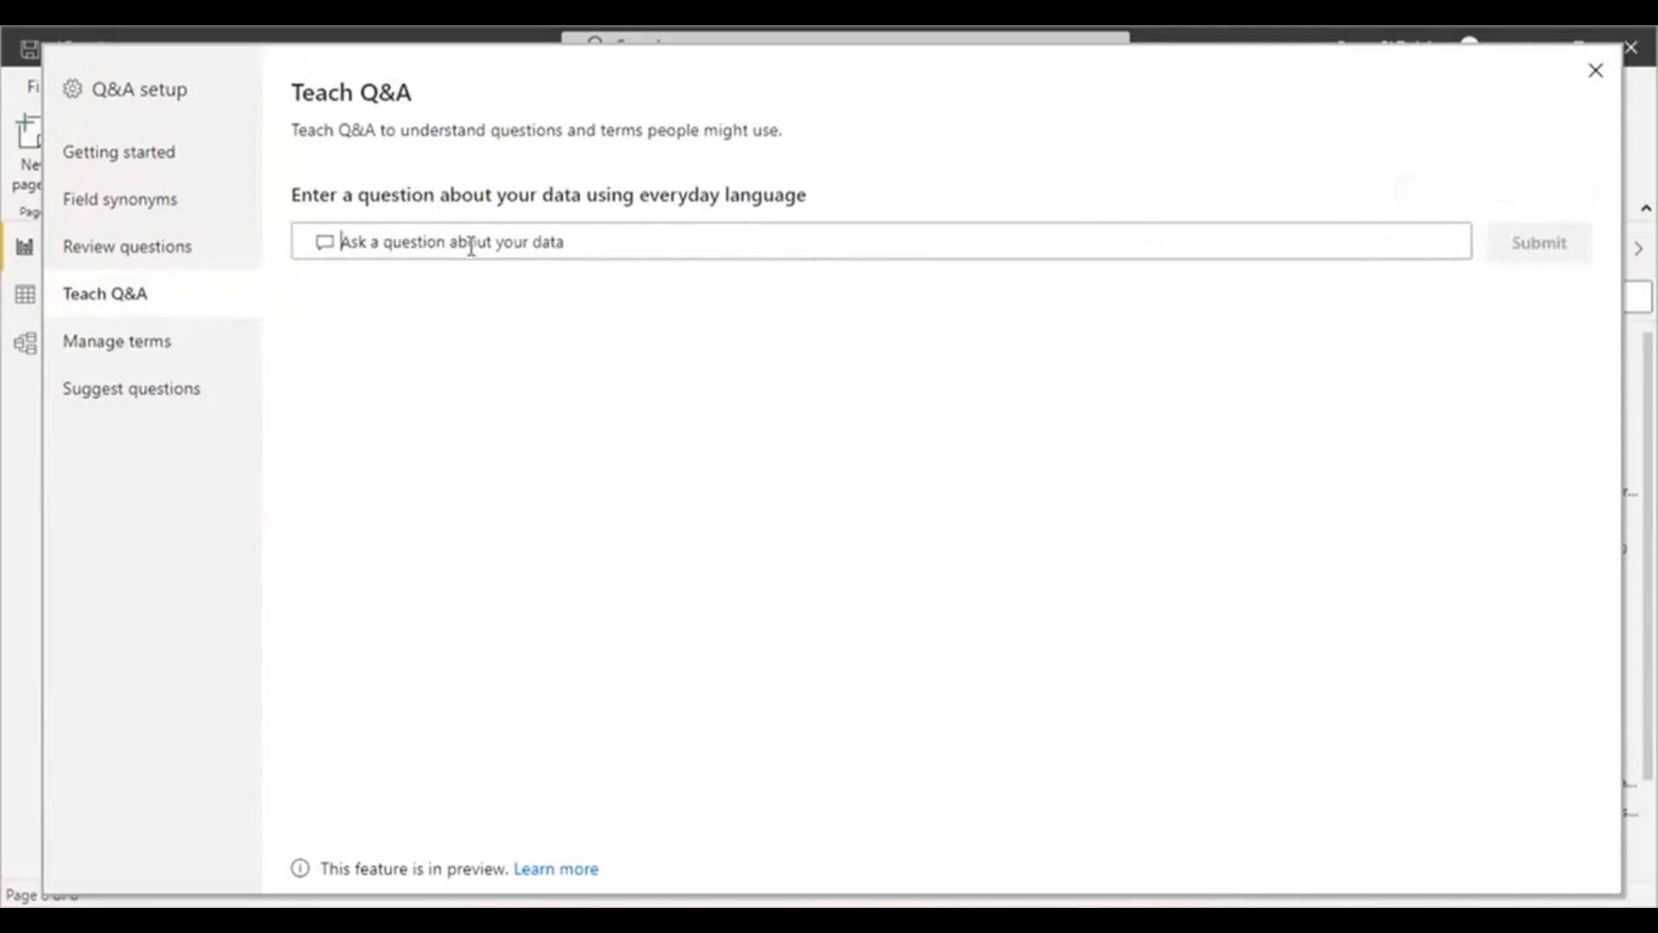
type("Total ")
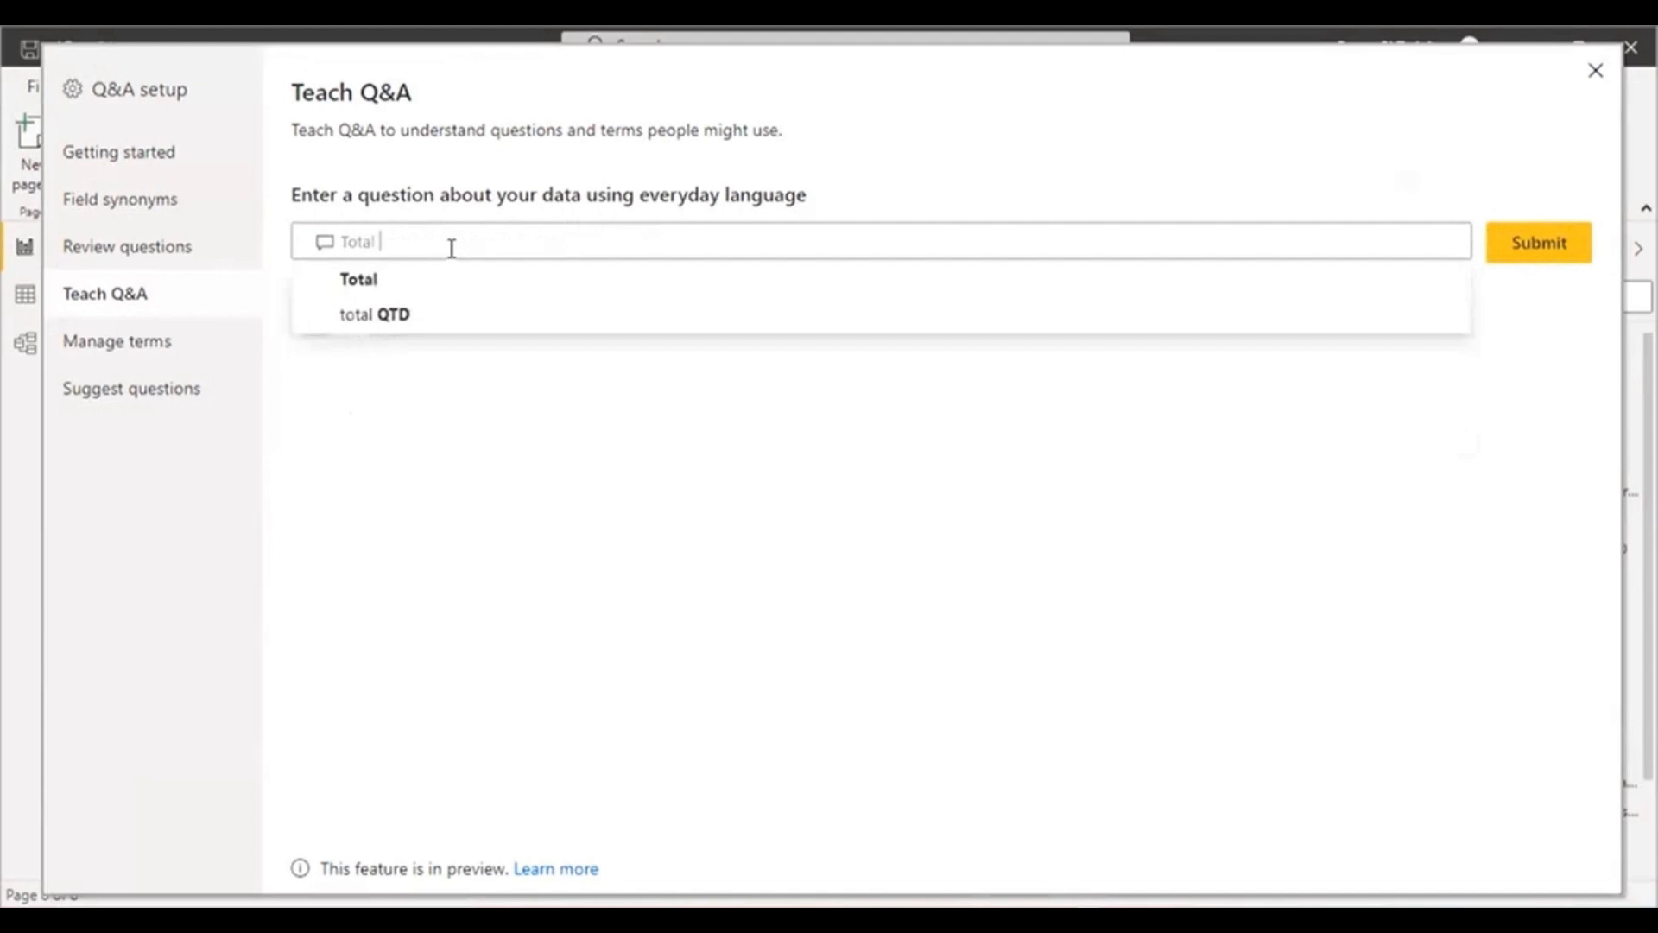
type("Units")
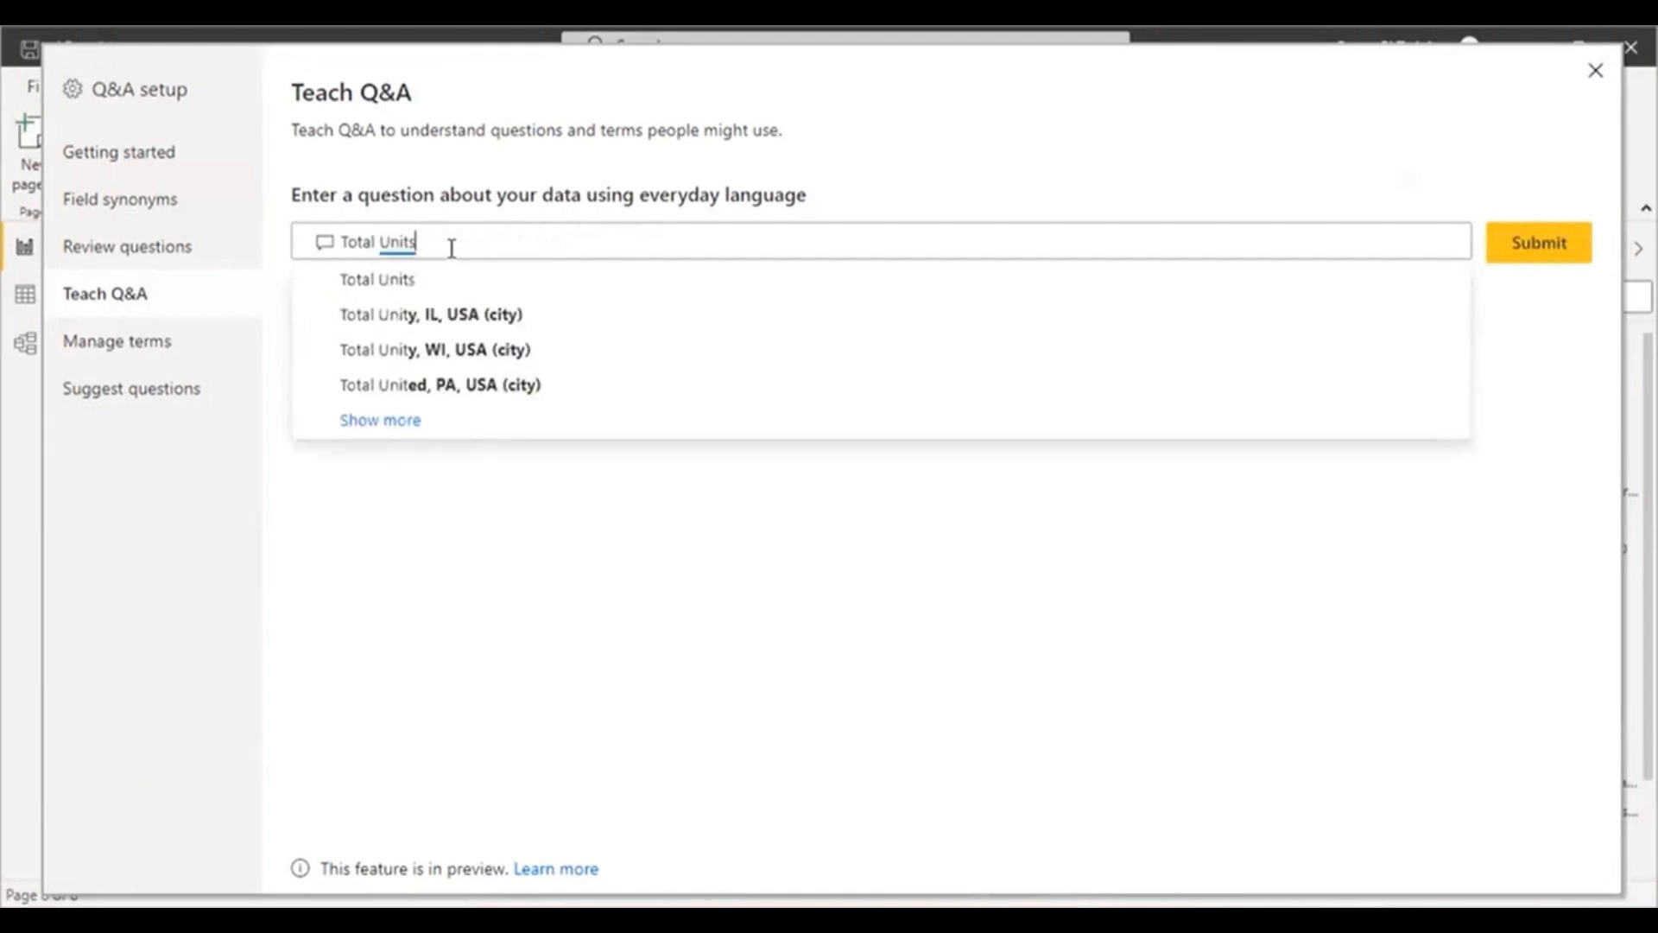
type("t")
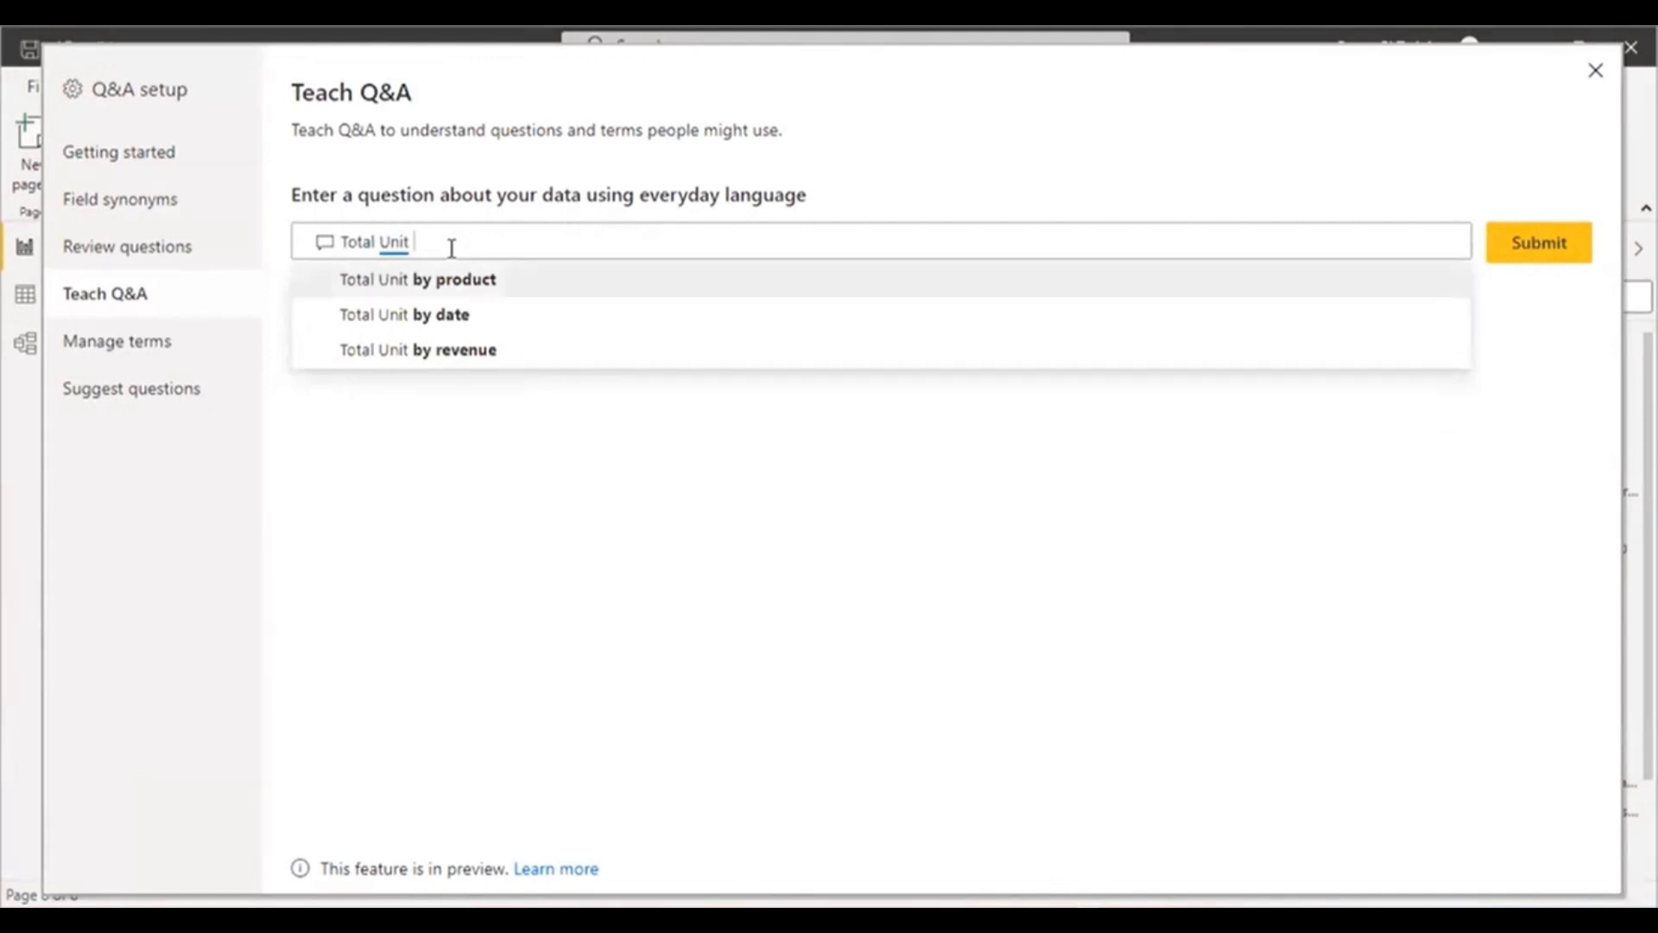
left_click(445, 275)
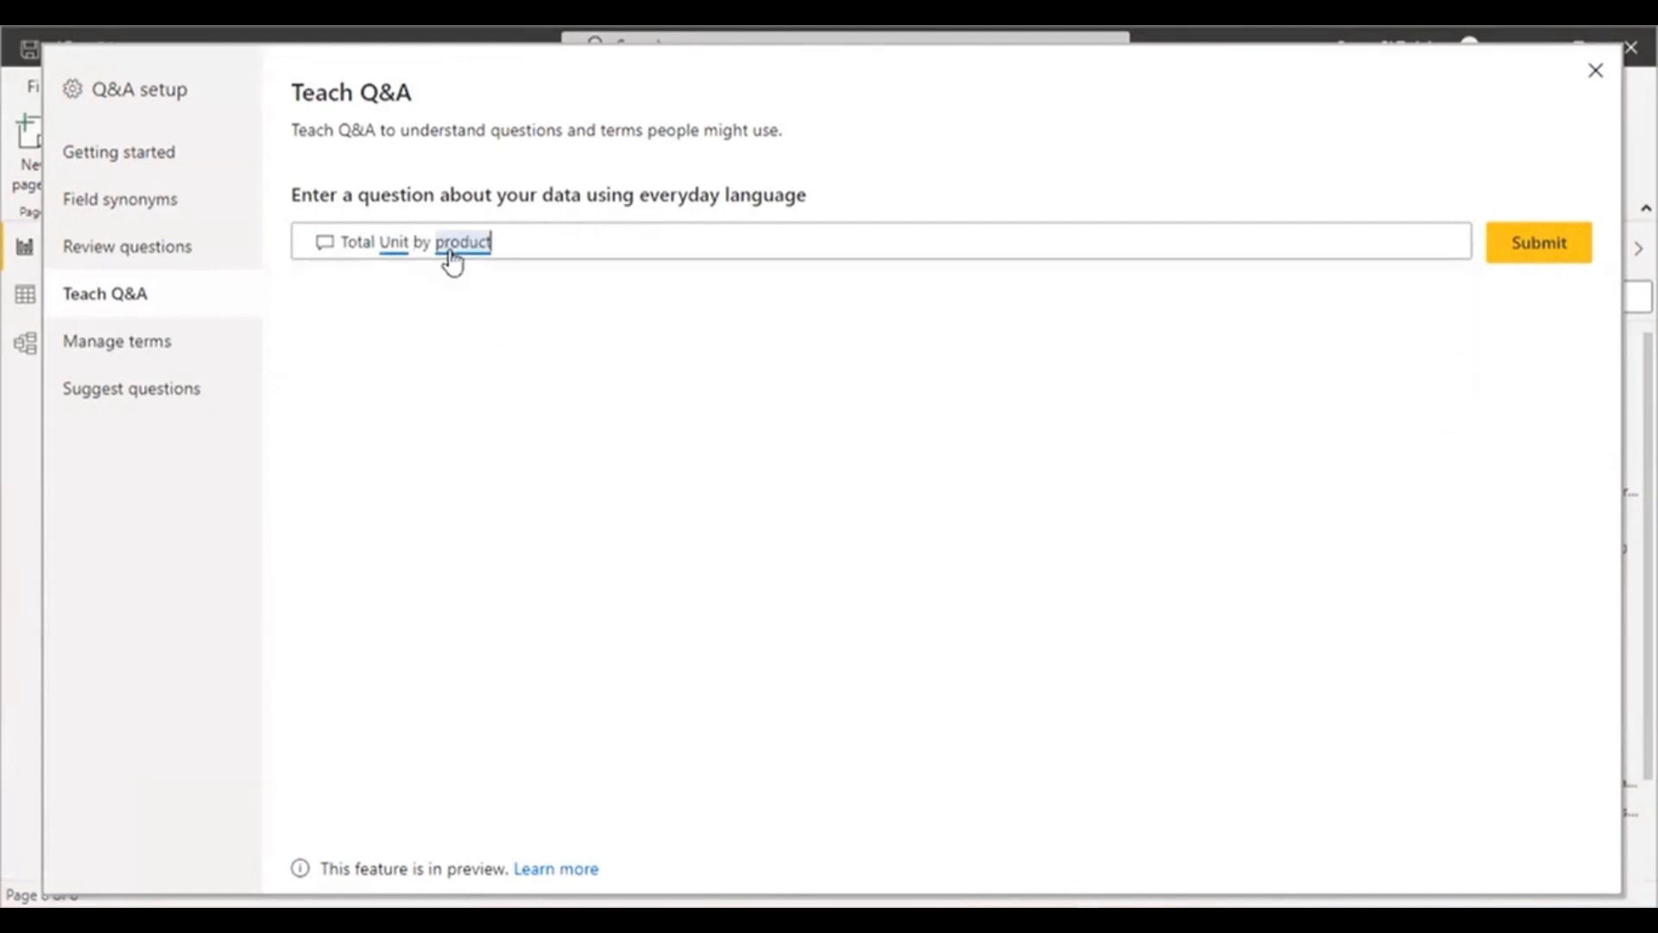
left_click(1529, 250)
mouse_move(1225, 523)
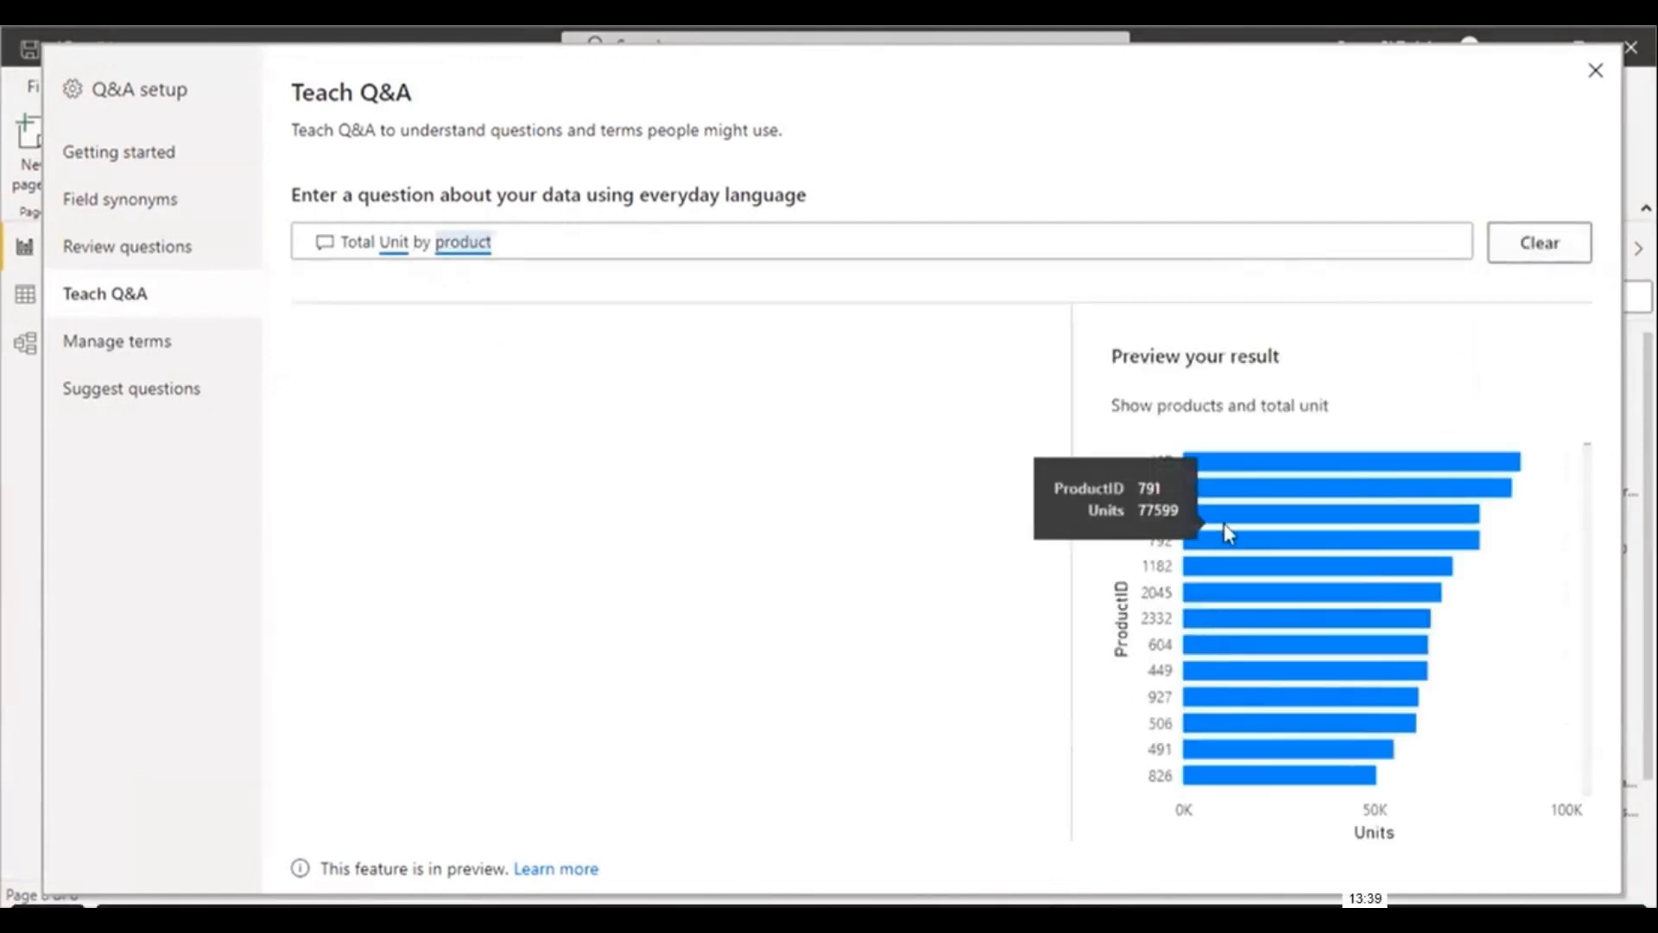
- Open the online Teach Q&A documentation and read through its sections on managing terms and defining adjective filter conditions
left_click(553, 870)
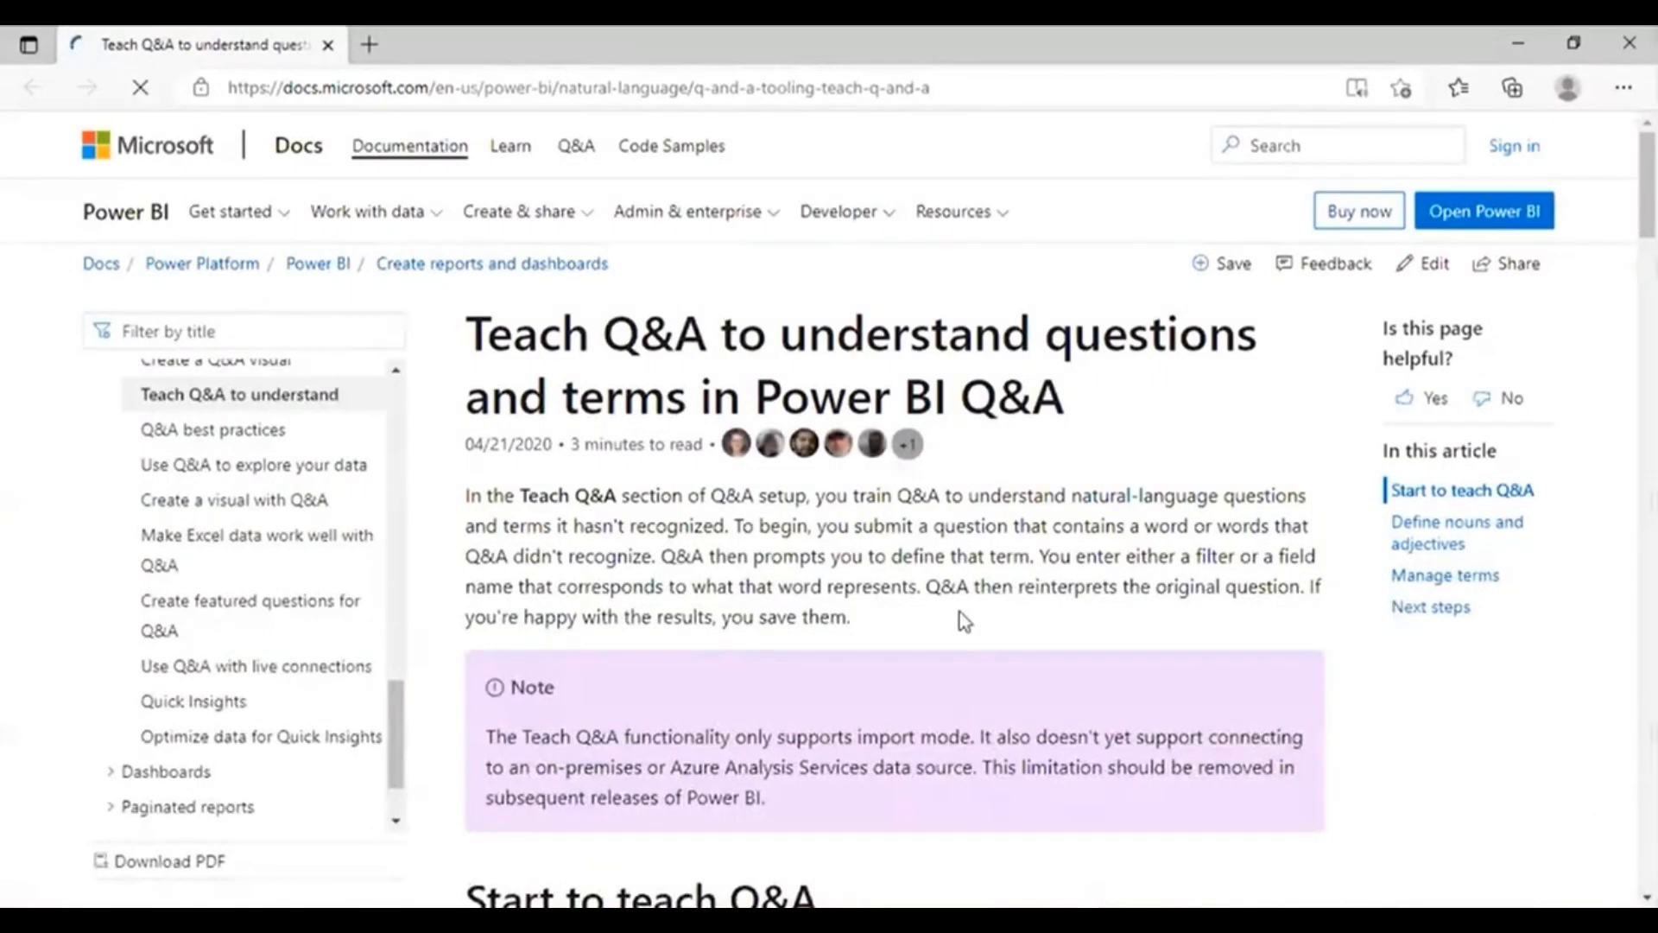
scroll(960, 613, "down", 20)
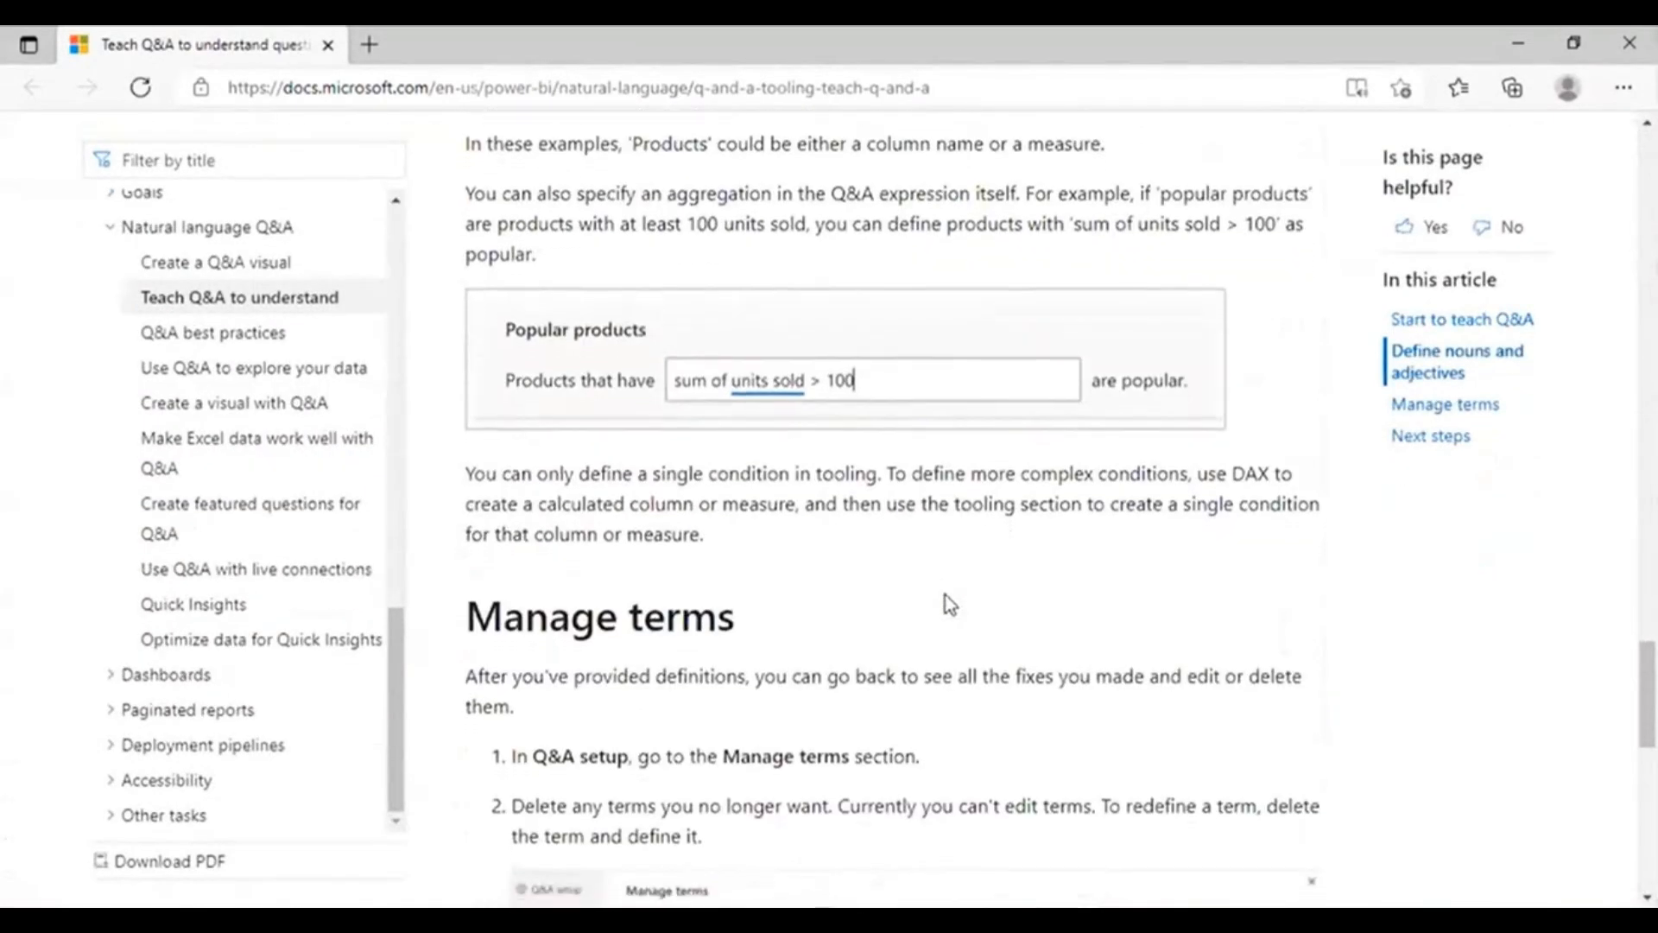
scroll(944, 596, "down", 10)
scroll(945, 599, "up", 4)
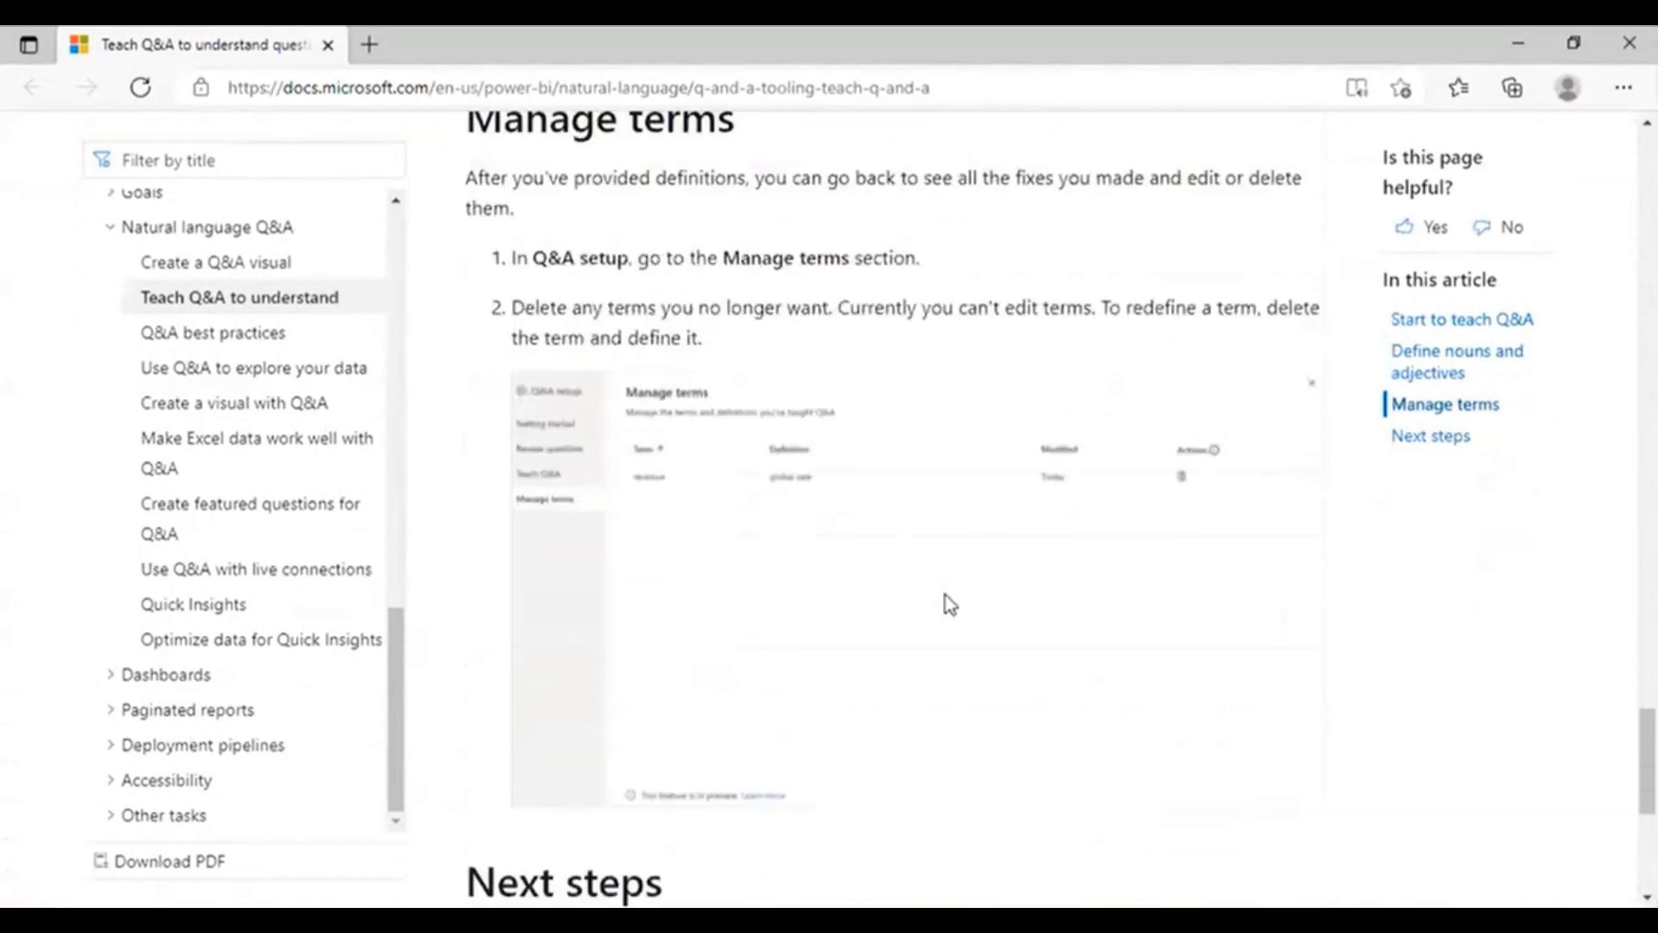
scroll(950, 605, "up", 8)
scroll(950, 603, "up", 1)
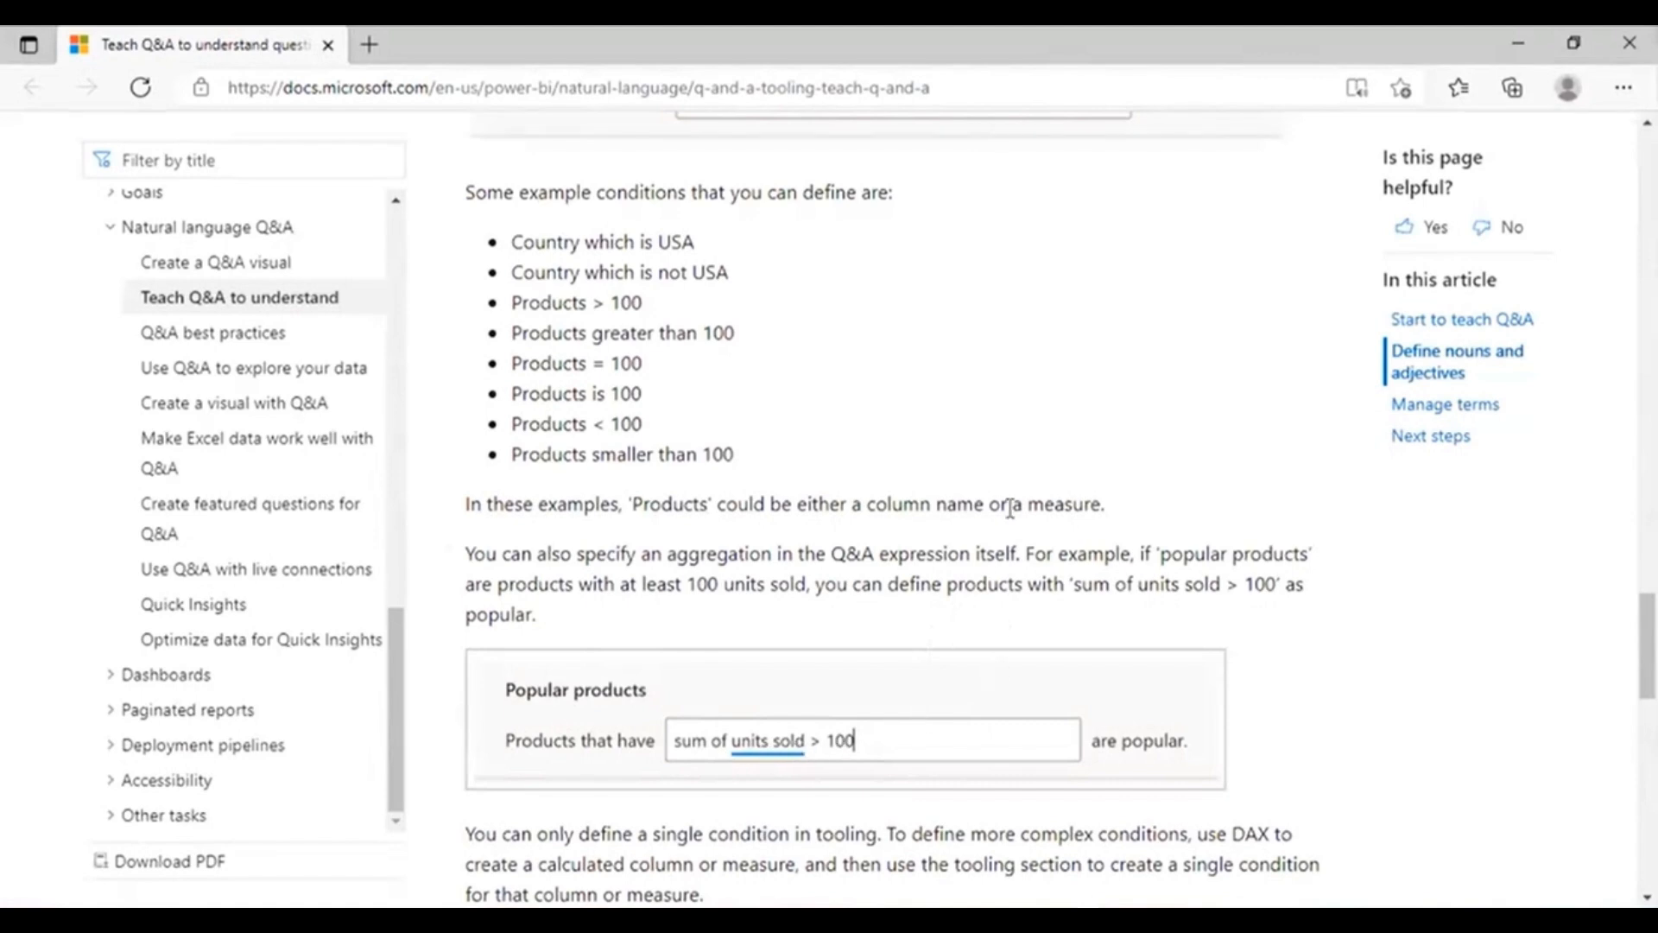
scroll(1009, 518, "up", 4)
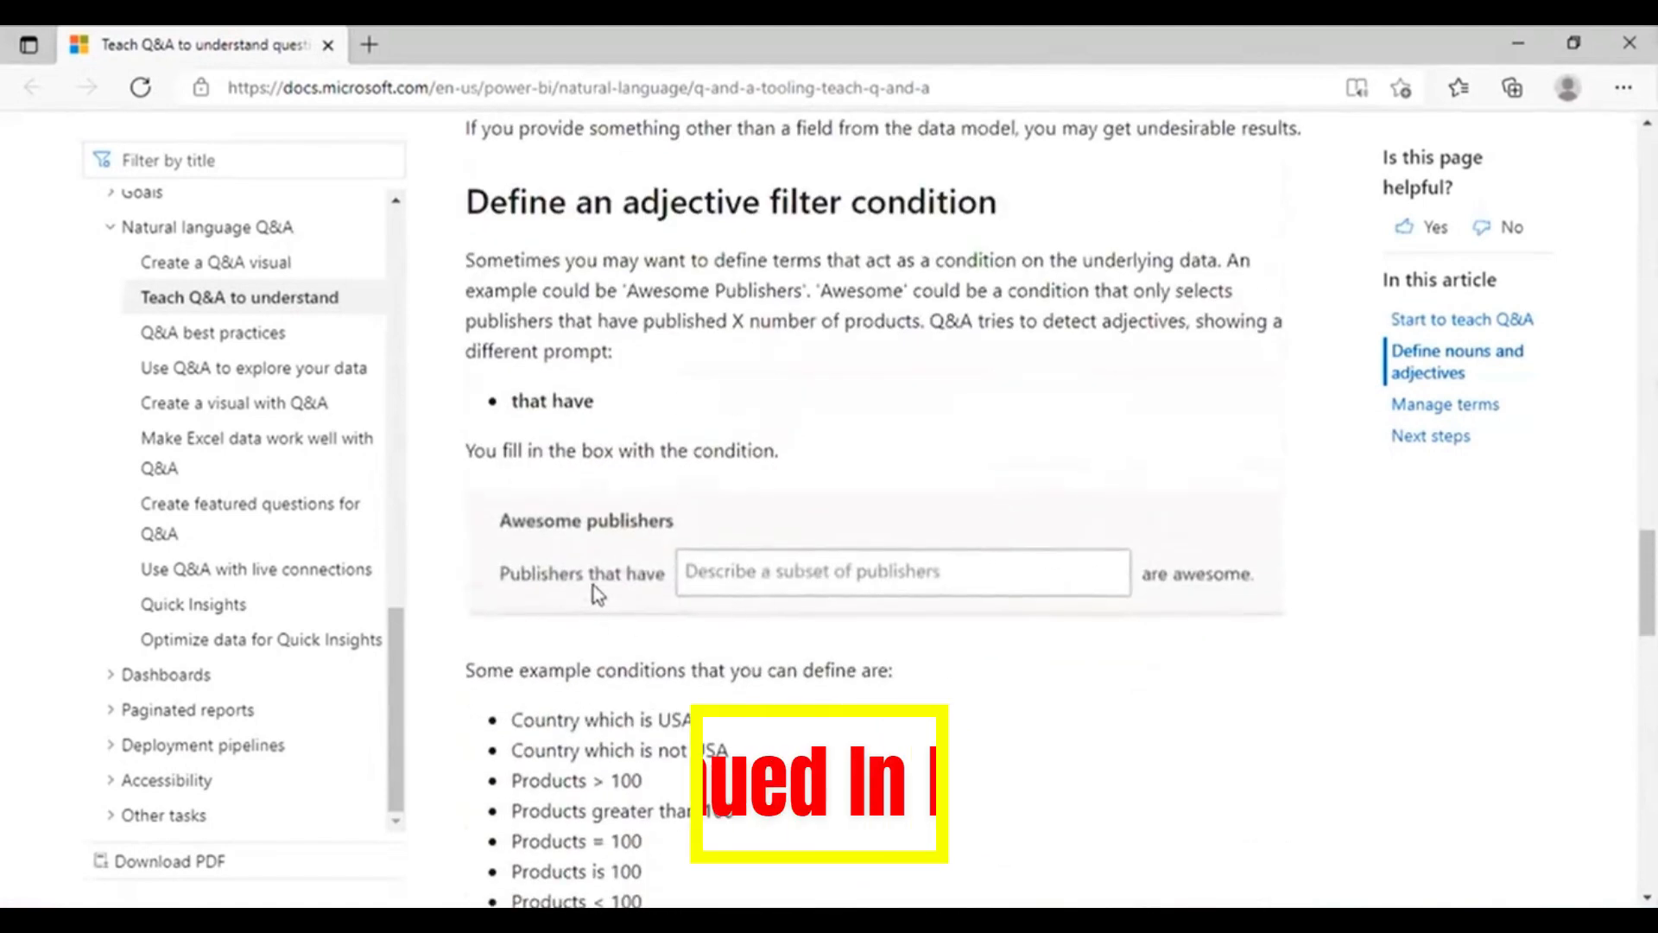
scroll(1105, 572, "up", 4)
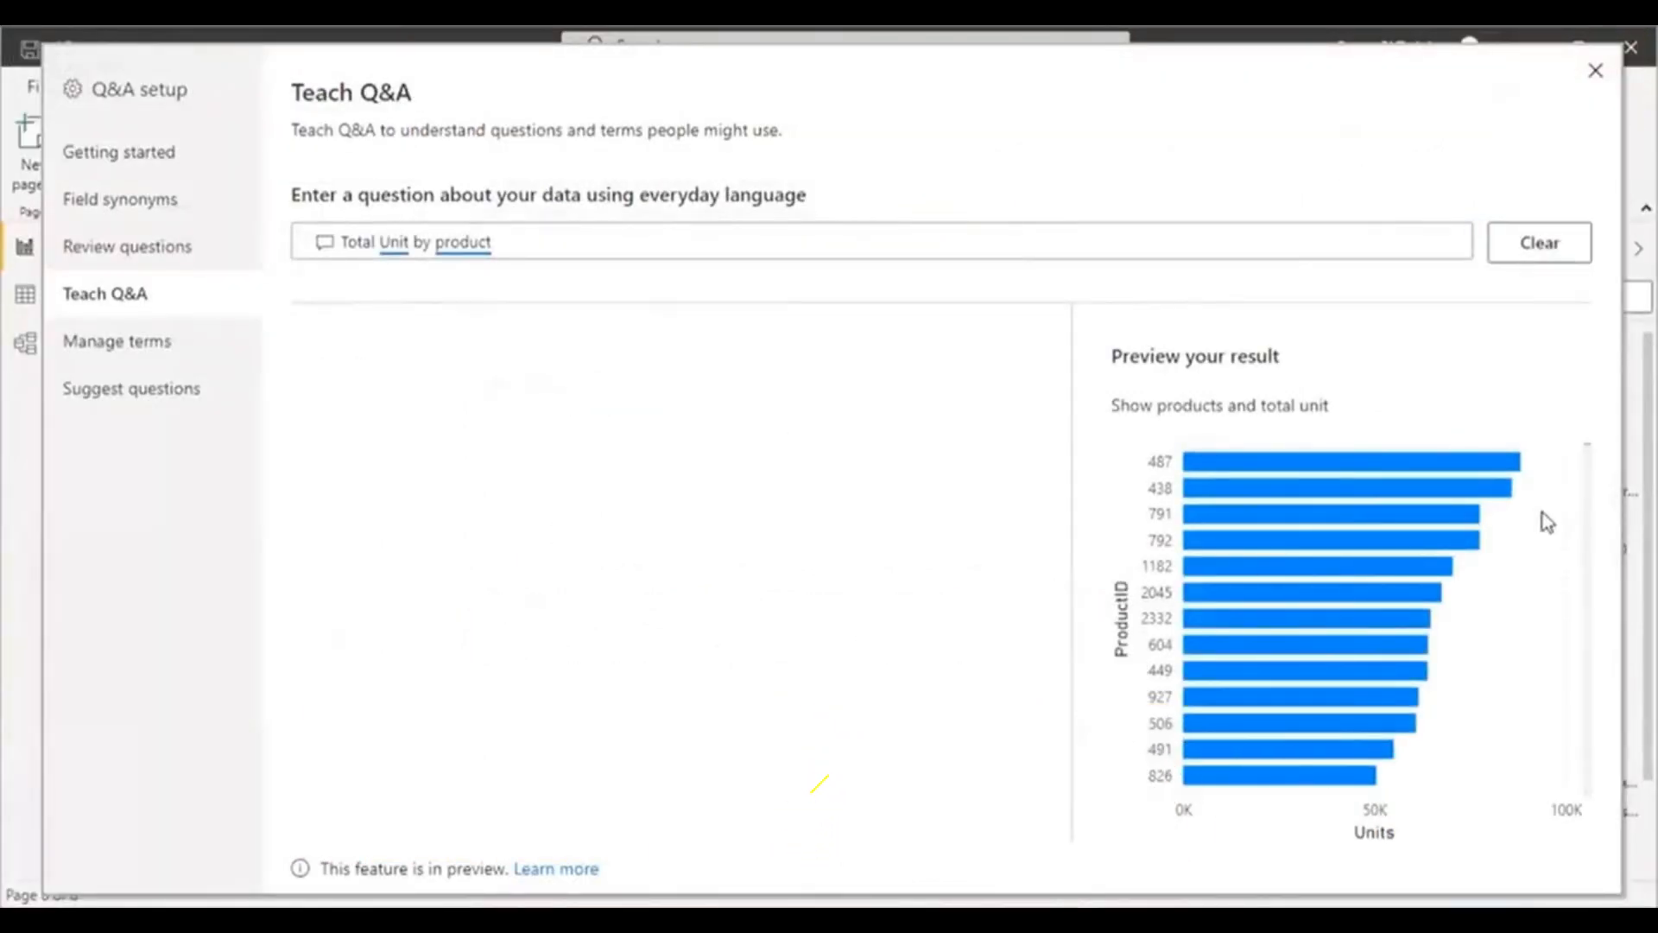
- Review the Getting started overview of the Q&A setup, and close the setup to return to the report page
left_click(118, 154)
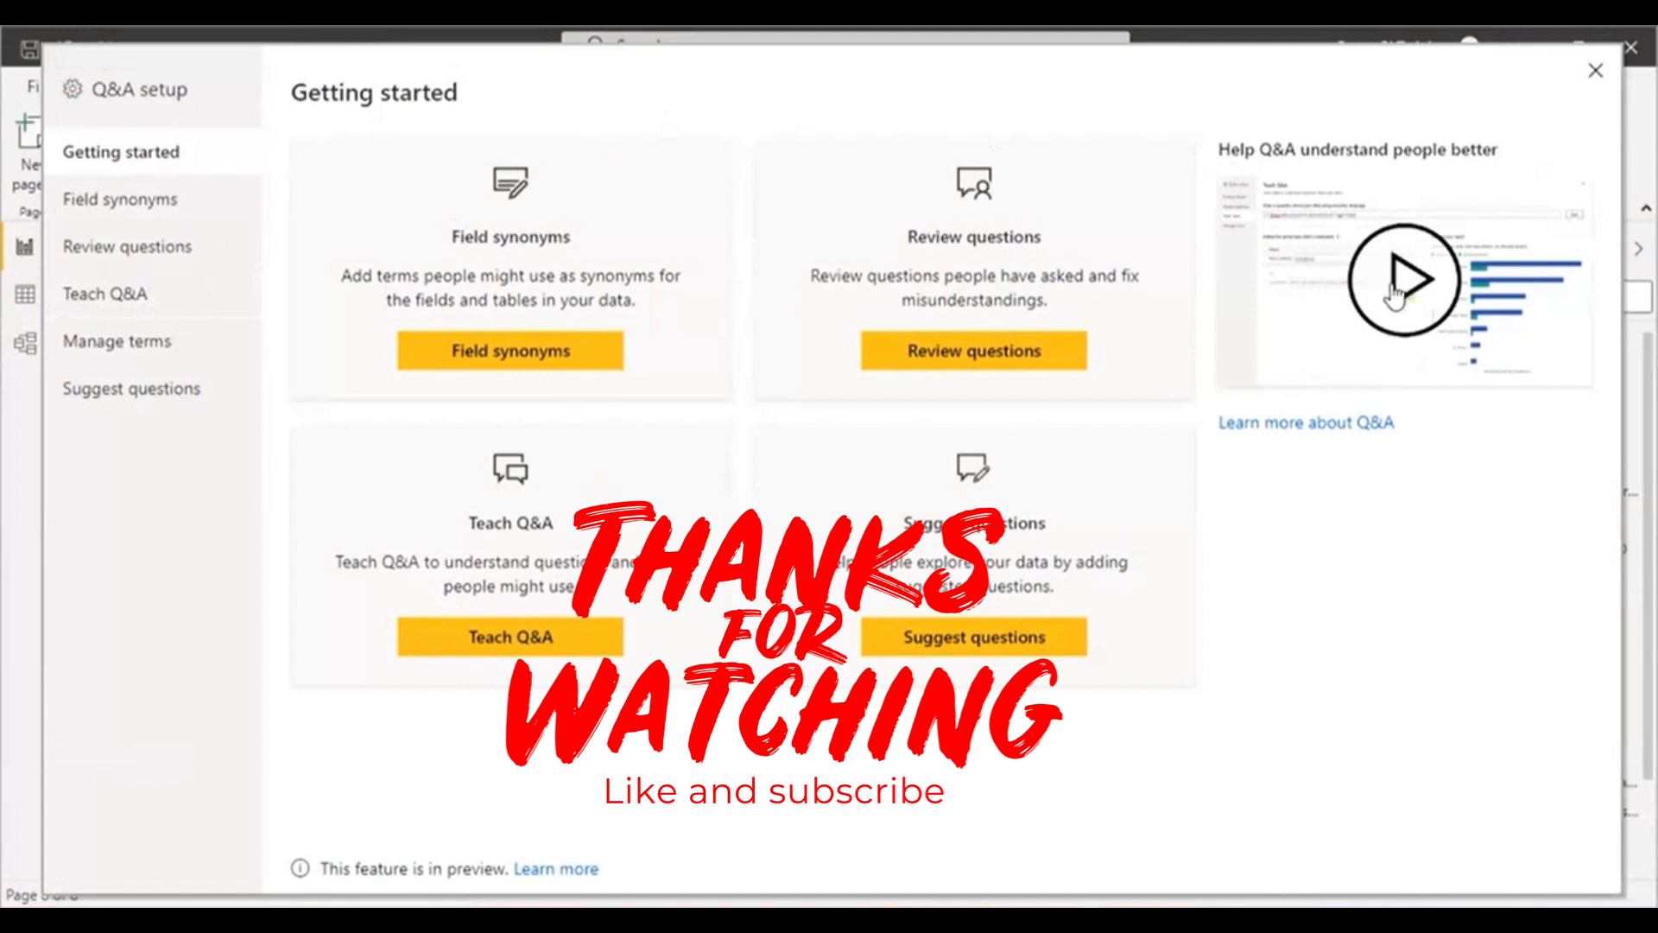
left_click(1595, 71)
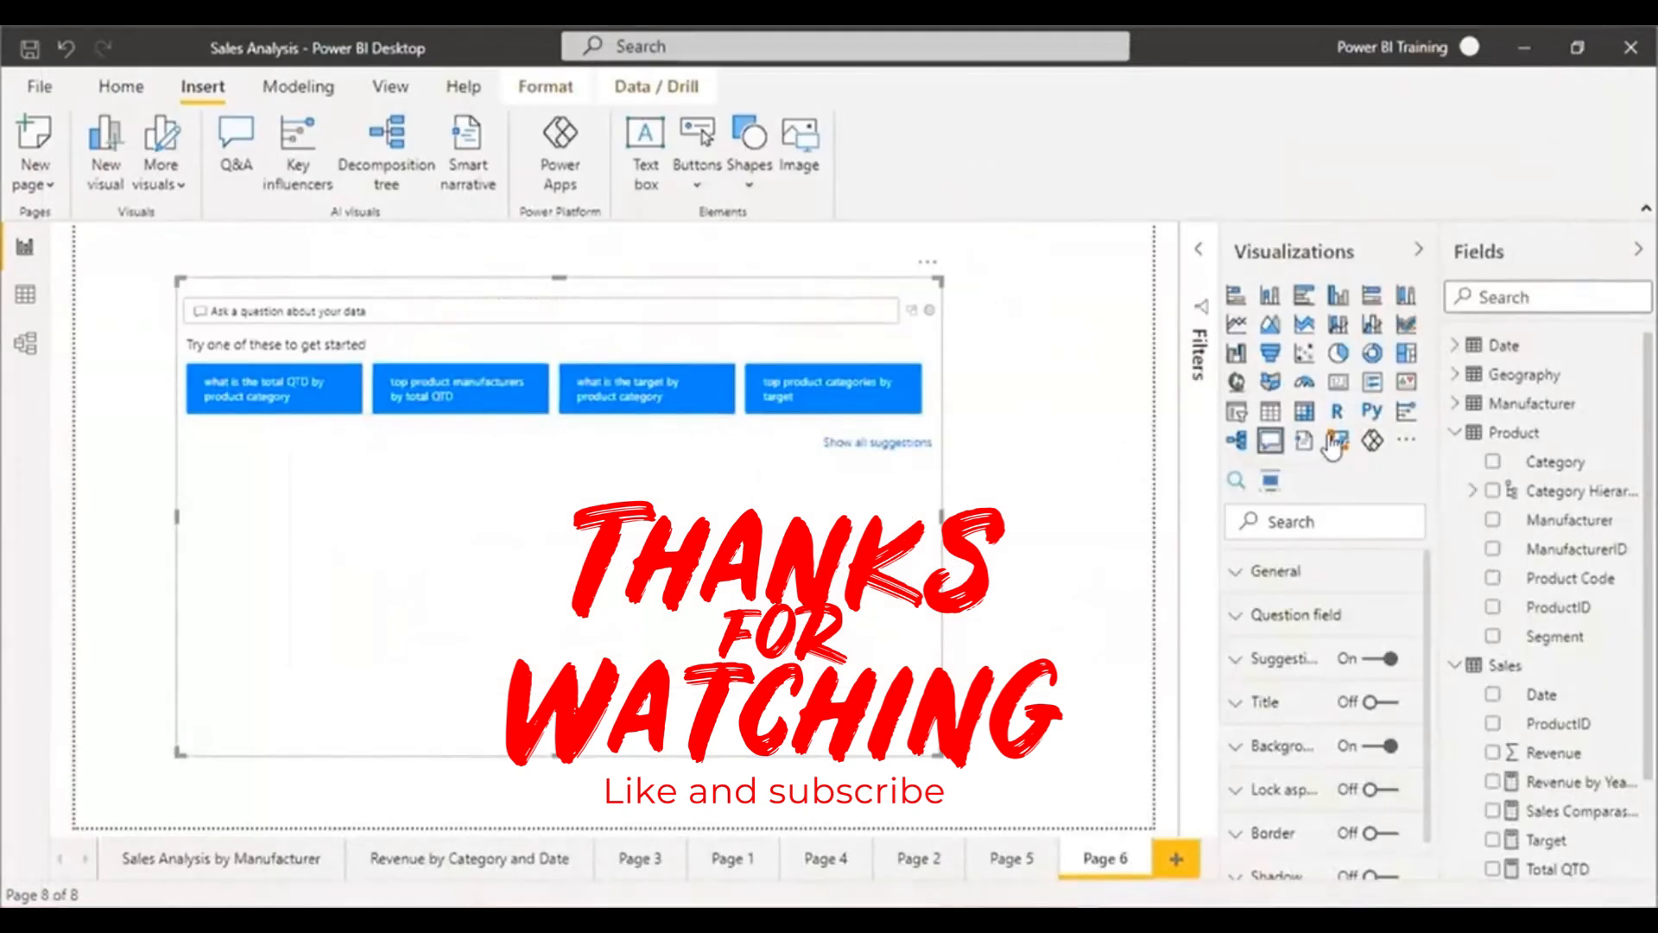